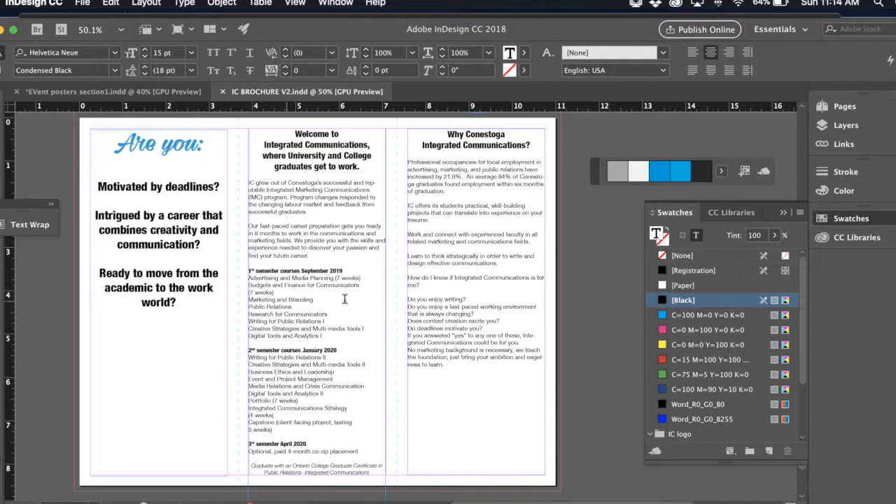
- Look over the brochure's outside and inside panels and the two introductory paragraphs in the middle inside column
{"action": "left_click", "coordinate": [256, 280]}
{"action": "scroll", "coordinate": [364, 300], "scroll_direction": "up", "scroll_amount": 10}
{"action": "scroll", "coordinate": [365, 298], "scroll_direction": "down", "scroll_amount": 3}
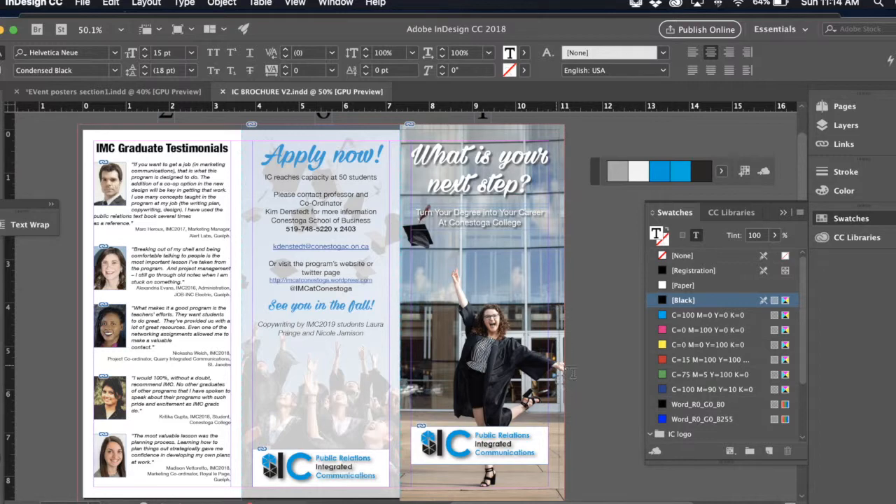
{"action": "scroll", "coordinate": [533, 394], "scroll_direction": "down", "scroll_amount": 5}
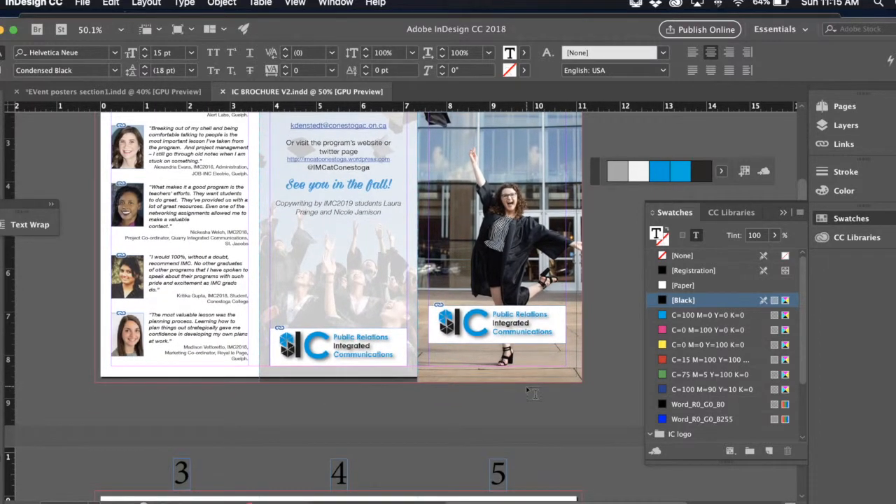
{"action": "scroll", "coordinate": [532, 394], "scroll_direction": "down", "scroll_amount": 7}
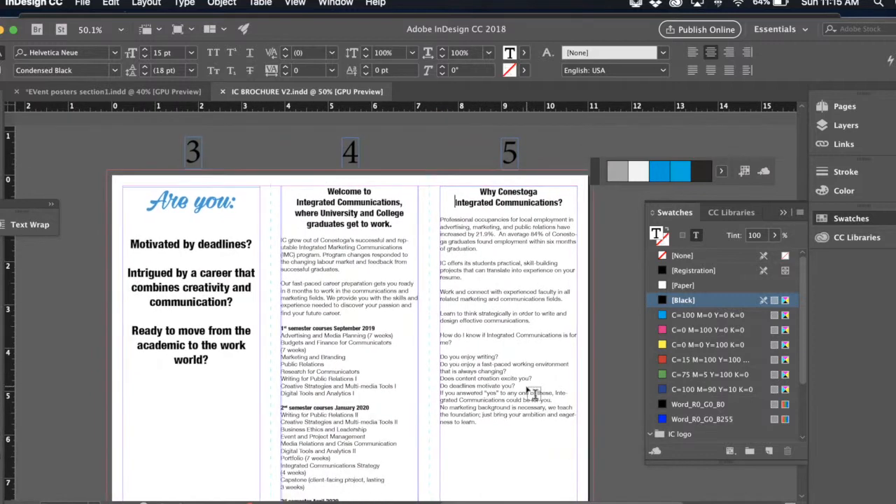
{"action": "scroll", "coordinate": [529, 391], "scroll_direction": "down", "scroll_amount": 2}
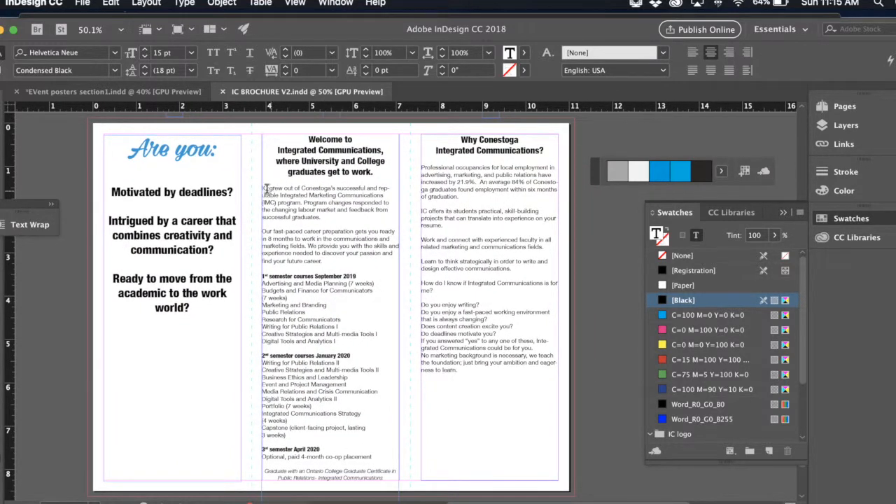
{"action": "left_click_drag", "start_coordinate": [321, 217], "coordinate": [261, 187]}
{"action": "left_click_drag", "start_coordinate": [323, 261], "coordinate": [261, 231]}
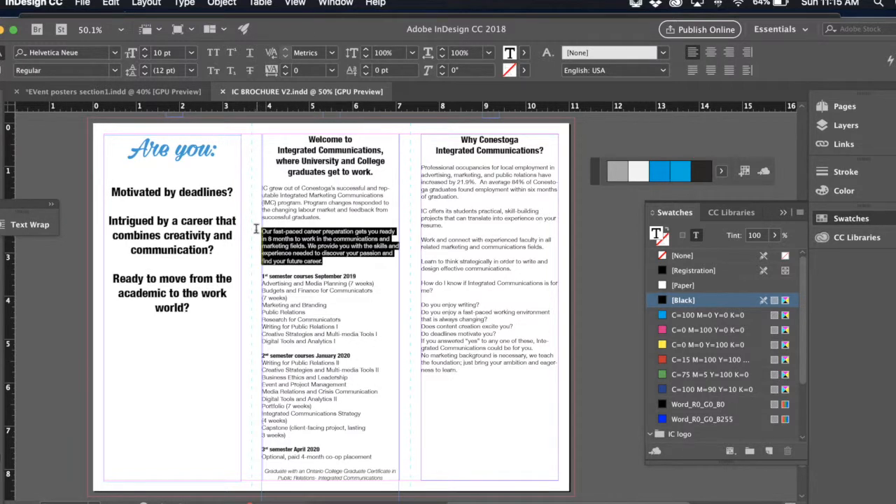
- Format the course lines under the 1st semester September 2019 heading as a bulleted list, with the preview turned on
{"action": "left_click", "coordinate": [337, 342]}
{"action": "left_click_drag", "start_coordinate": [337, 342], "coordinate": [248, 285]}
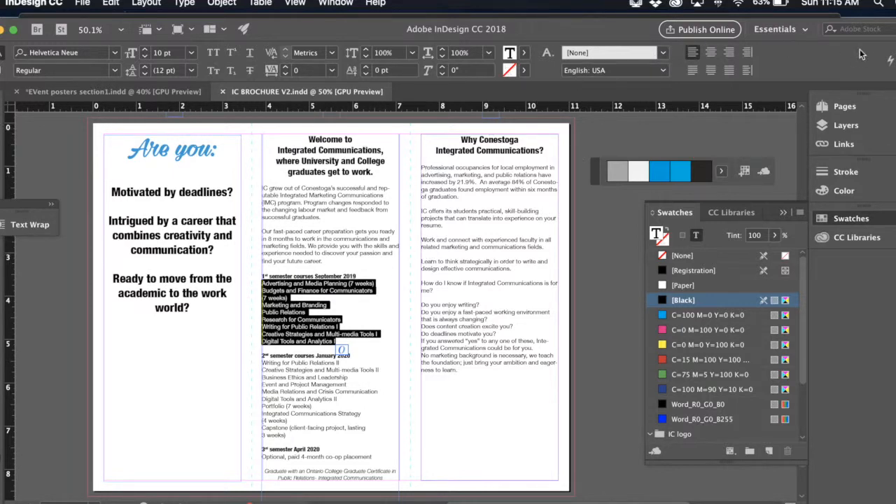
{"action": "left_click", "coordinate": [889, 58]}
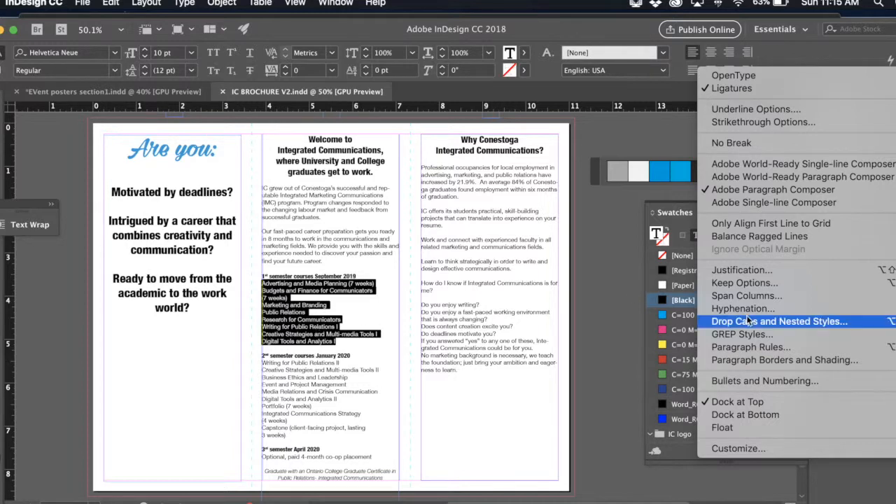
{"action": "left_click", "coordinate": [752, 383]}
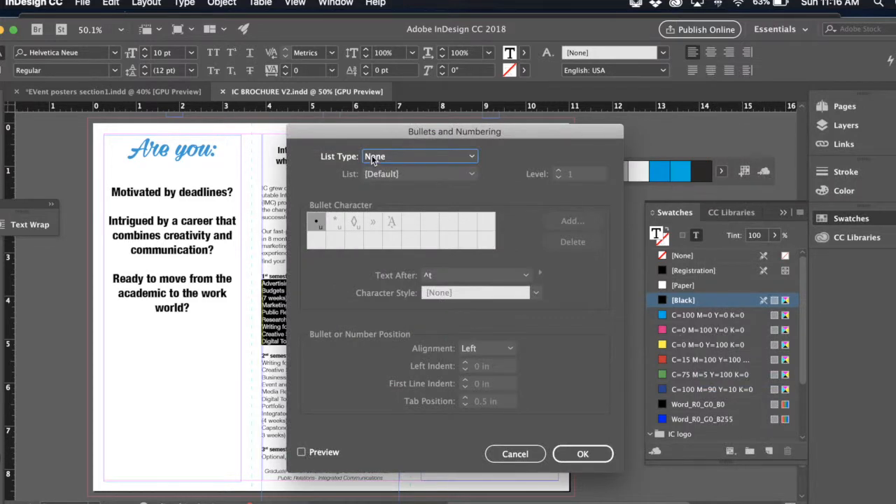
{"action": "left_click_drag", "start_coordinate": [363, 134], "coordinate": [542, 119]}
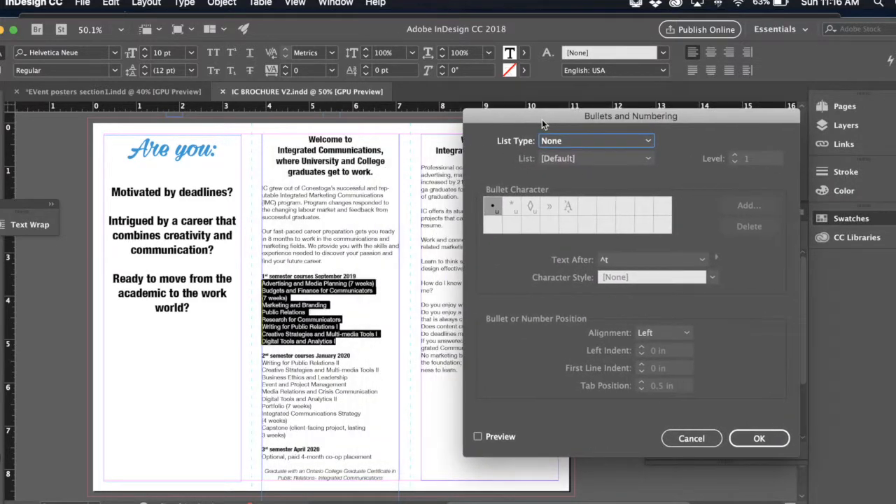
{"action": "left_click", "coordinate": [480, 437]}
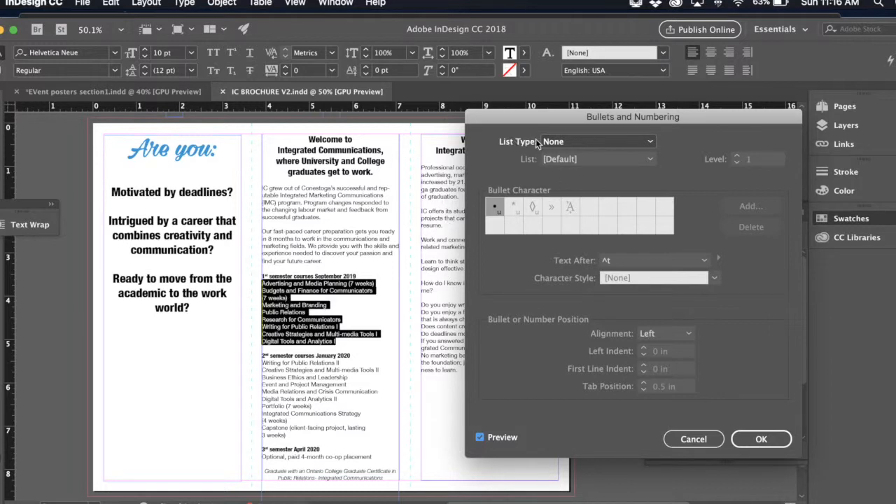
{"action": "left_click", "coordinate": [576, 142]}
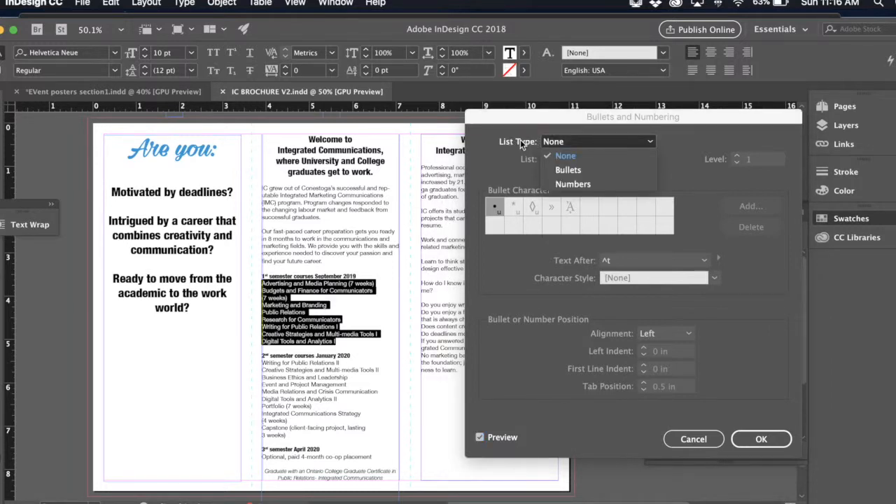
{"action": "left_click", "coordinate": [569, 171]}
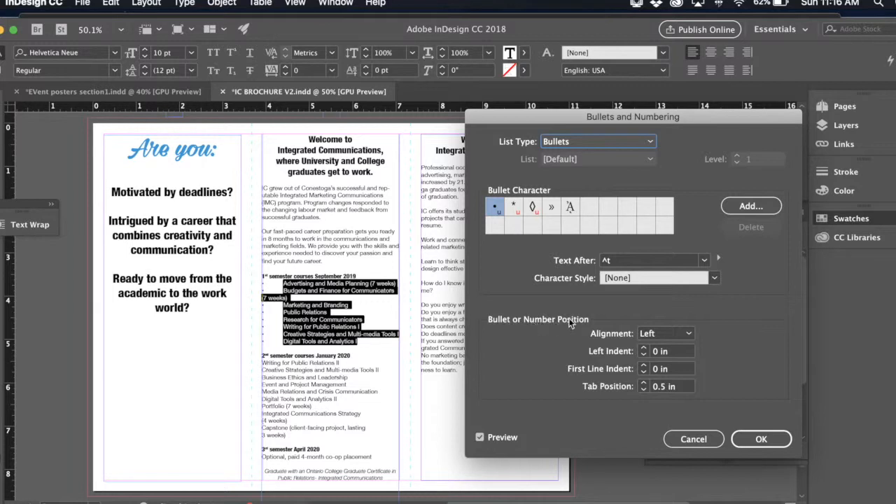
- Reduce the tab position of the bulleted course list to 0.125 in
{"action": "left_click", "coordinate": [644, 390]}
{"action": "left_click", "coordinate": [643, 391]}
{"action": "left_click", "coordinate": [643, 391]}
{"action": "left_click", "coordinate": [644, 390]}
{"action": "left_click", "coordinate": [643, 391]}
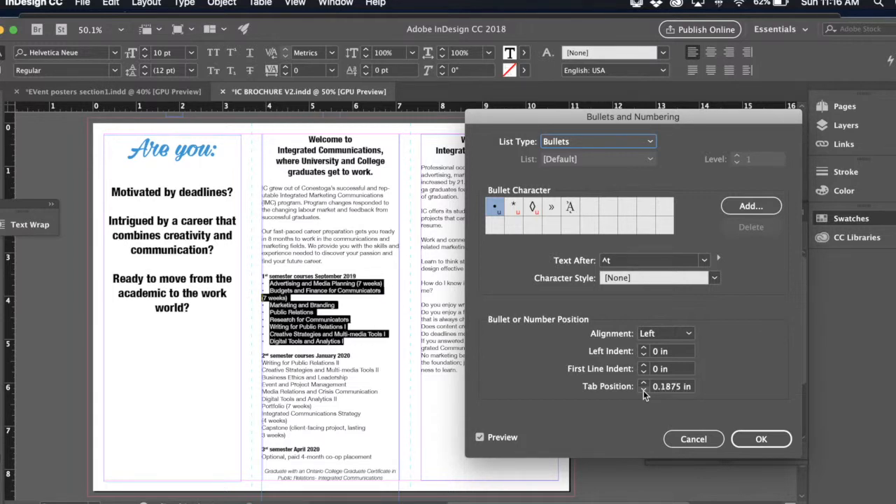
{"action": "left_click", "coordinate": [643, 391]}
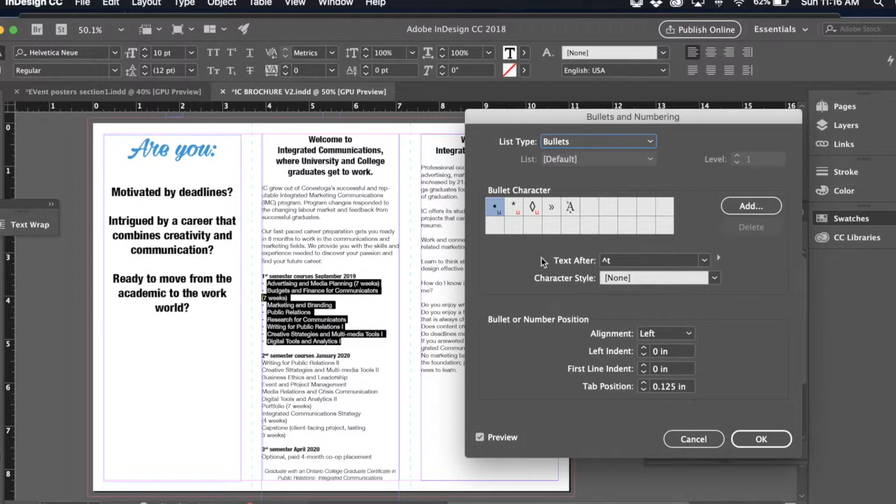
- Add the solid black square glyph from Helvetica Neue Regular to the available bullet characters
{"action": "left_click", "coordinate": [751, 208]}
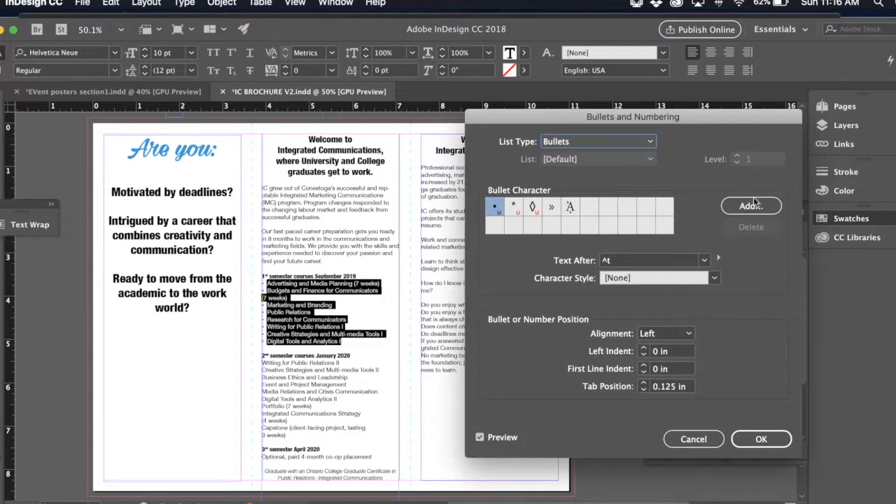
{"action": "left_click", "coordinate": [751, 206]}
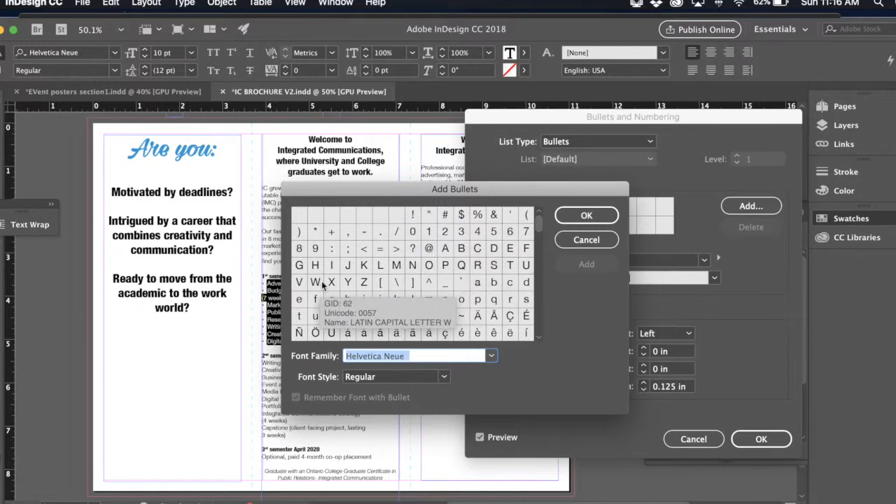
{"action": "left_click_drag", "start_coordinate": [539, 224], "coordinate": [540, 308]}
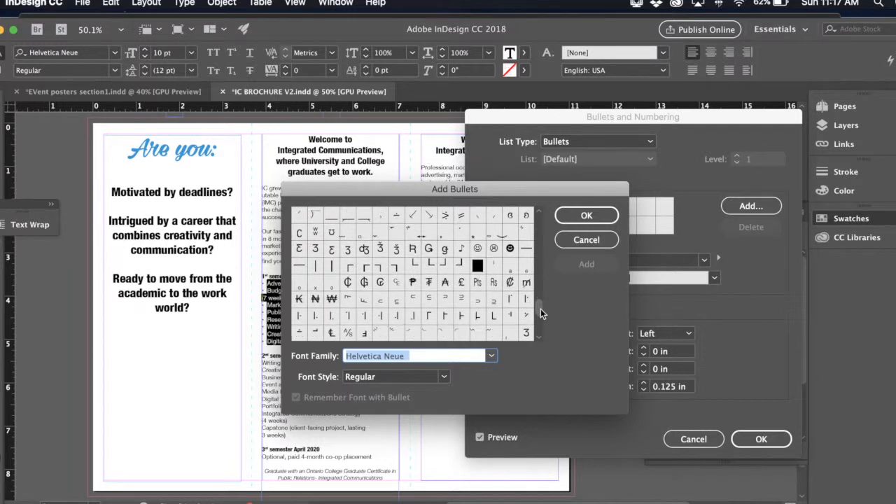
{"action": "left_click", "coordinate": [479, 266]}
{"action": "left_click", "coordinate": [579, 265]}
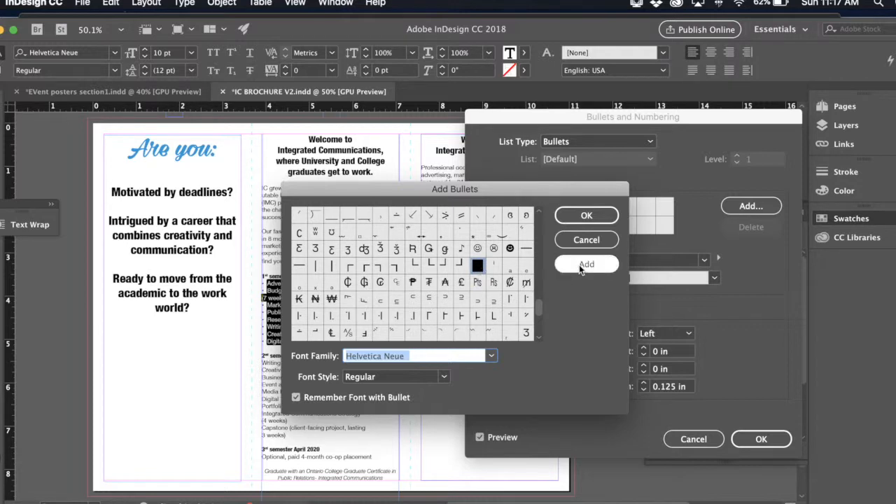
{"action": "left_click", "coordinate": [587, 217]}
{"action": "left_click", "coordinate": [590, 210]}
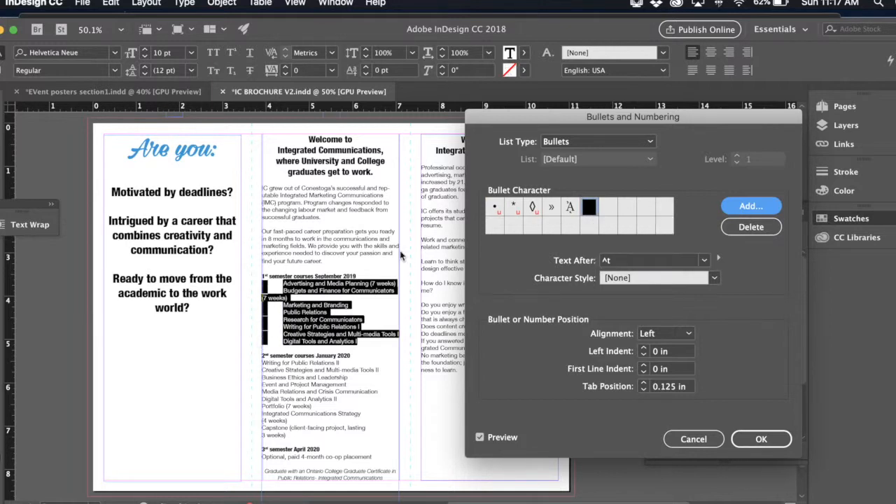
- Try the black square, the accented A and the » as bullet characters, and return the list to the round bullet
{"action": "left_click", "coordinate": [496, 208]}
{"action": "left_click", "coordinate": [589, 209]}
{"action": "left_click", "coordinate": [569, 210]}
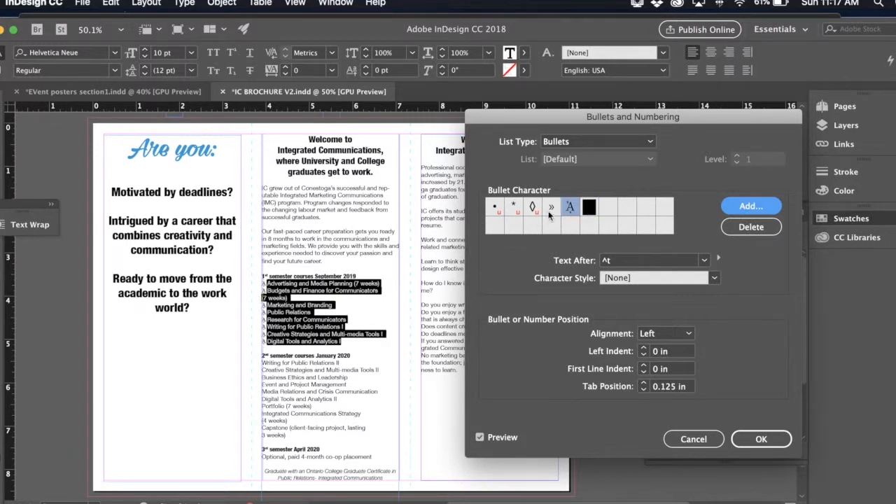
{"action": "left_click", "coordinate": [550, 210]}
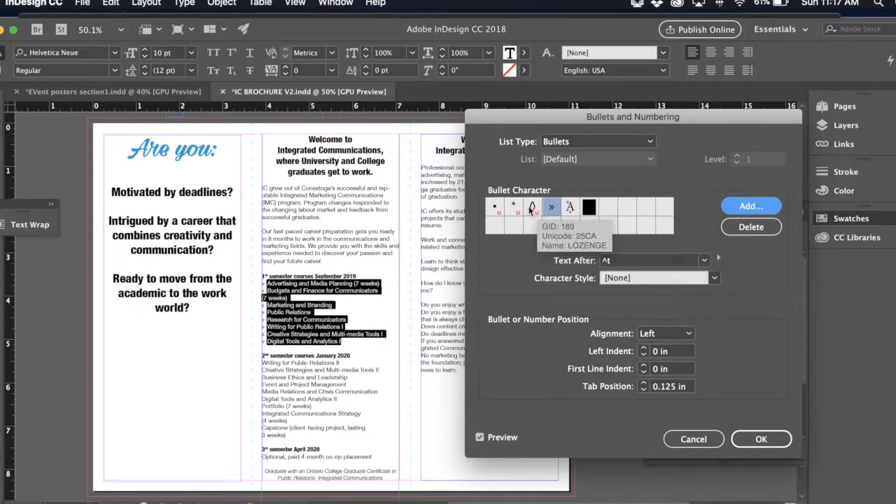
{"action": "left_click", "coordinate": [493, 207]}
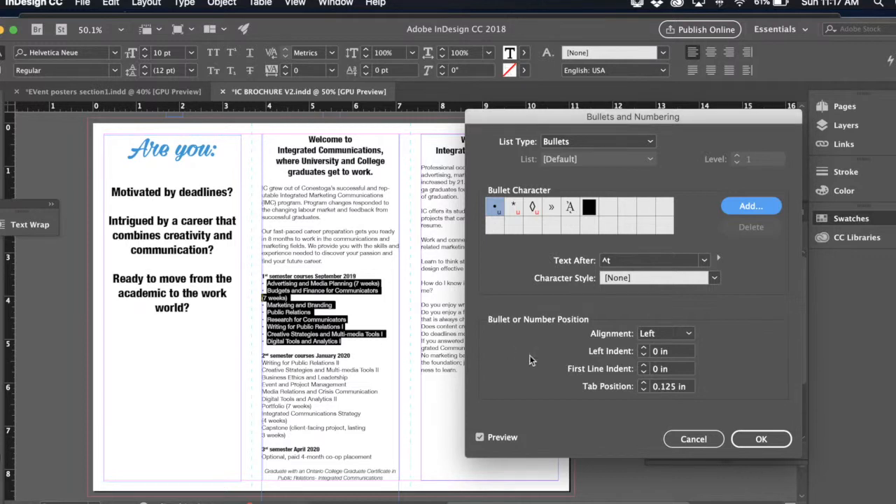
- Try larger left indents for the bulleted course list and settle on 0.0625 in
{"action": "left_click", "coordinate": [644, 348]}
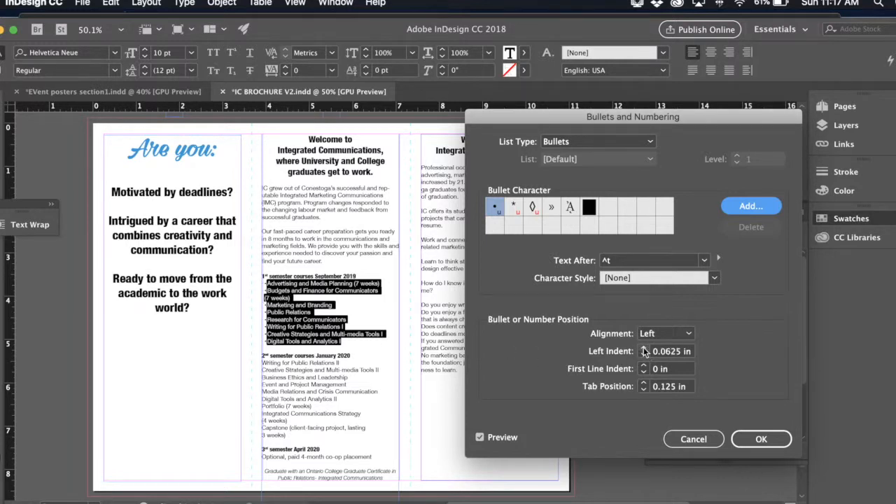
{"action": "left_click", "coordinate": [644, 349]}
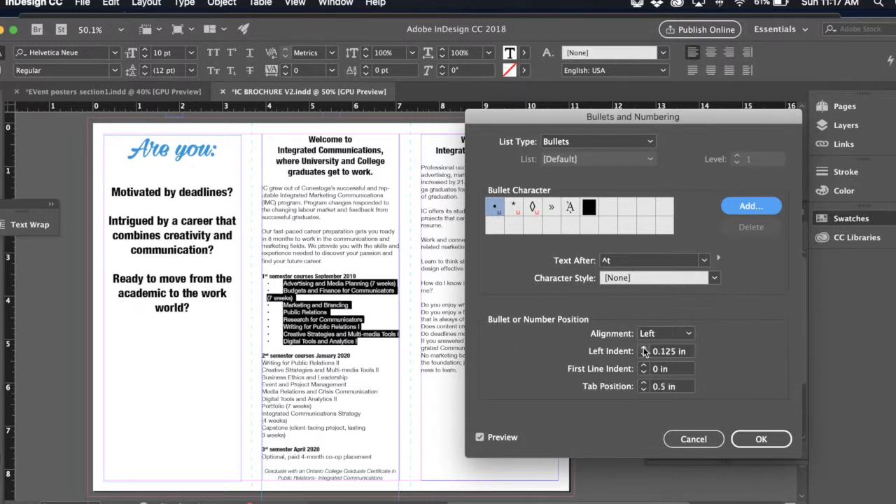
{"action": "left_click", "coordinate": [644, 348]}
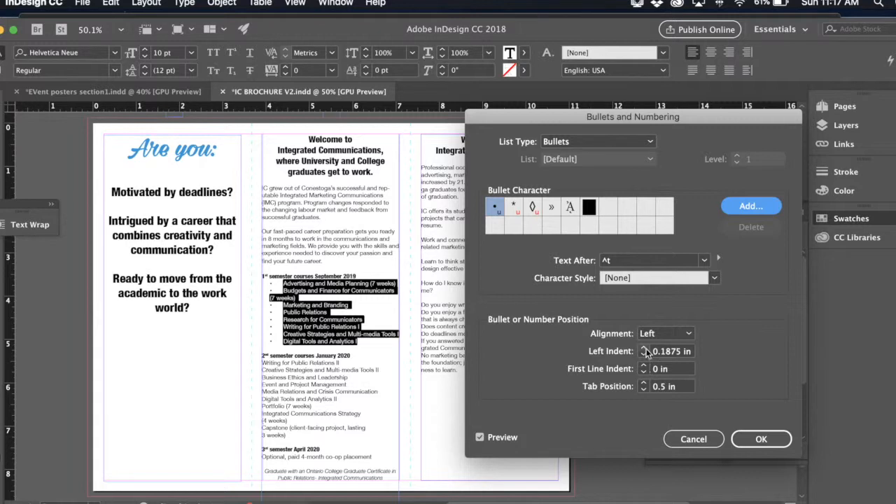
{"action": "left_click", "coordinate": [644, 355]}
{"action": "left_click", "coordinate": [644, 355]}
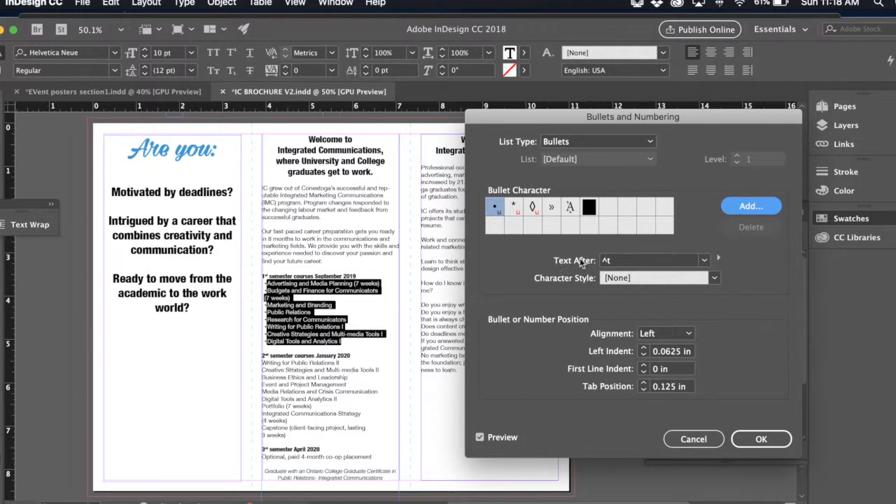
{"action": "left_click", "coordinate": [635, 278]}
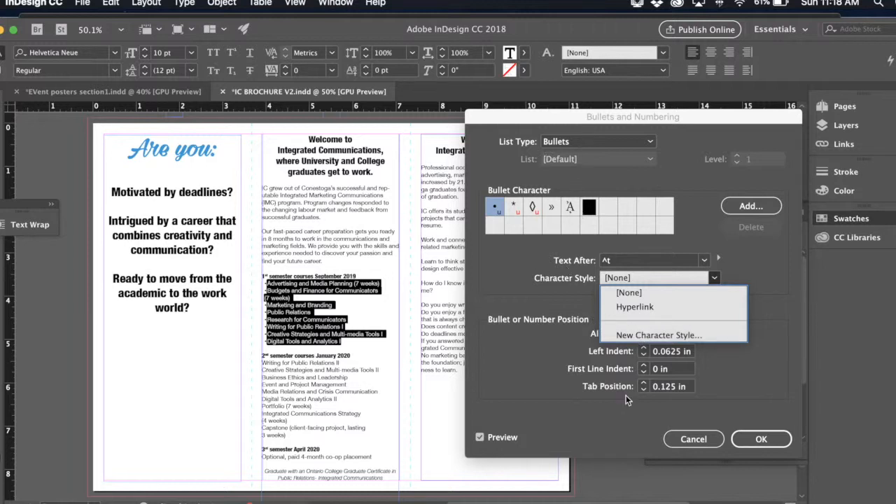
{"action": "left_click", "coordinate": [653, 336]}
{"action": "left_click_drag", "start_coordinate": [530, 94], "coordinate": [762, 102]}
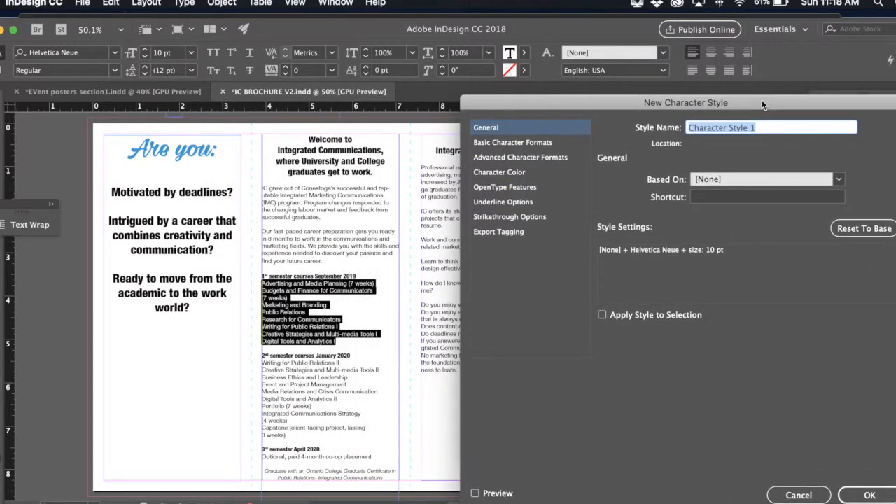
{"action": "left_click", "coordinate": [183, 4]}
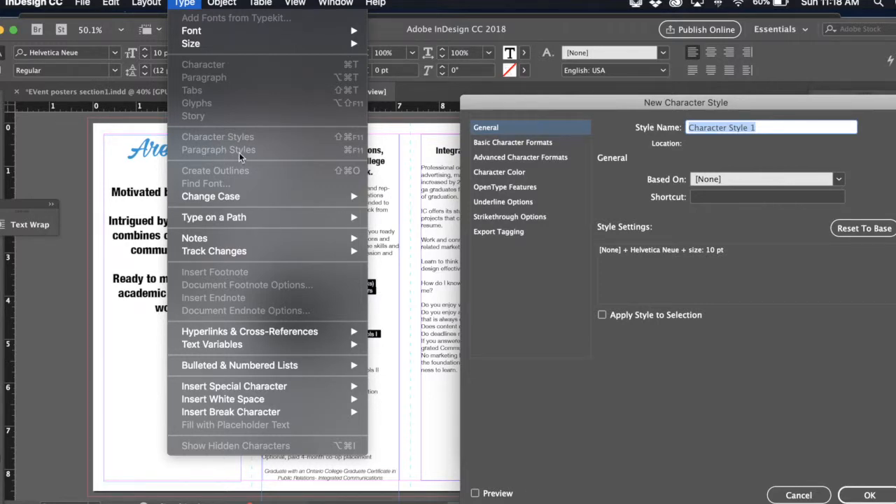
{"action": "left_click", "coordinate": [726, 374]}
{"action": "left_click", "coordinate": [805, 497]}
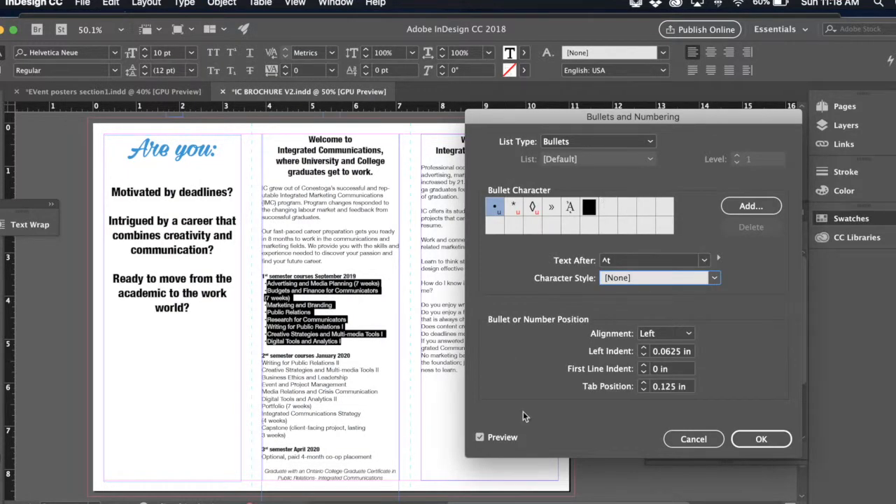
- Create a new character style for the bullets named Bullets, with a size of 16 pt and the preview turned on
{"action": "left_click", "coordinate": [715, 279]}
{"action": "left_click", "coordinate": [671, 336]}
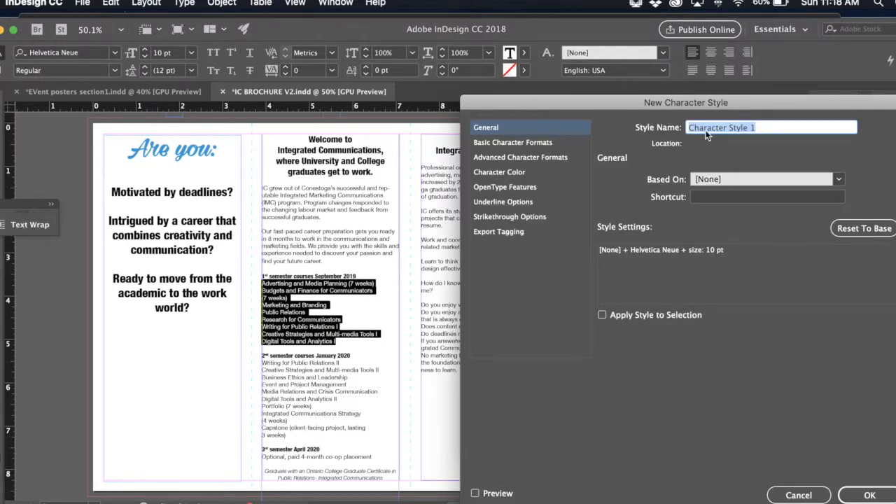
{"action": "type", "text": "Bullets"}
{"action": "left_click", "coordinate": [541, 142]}
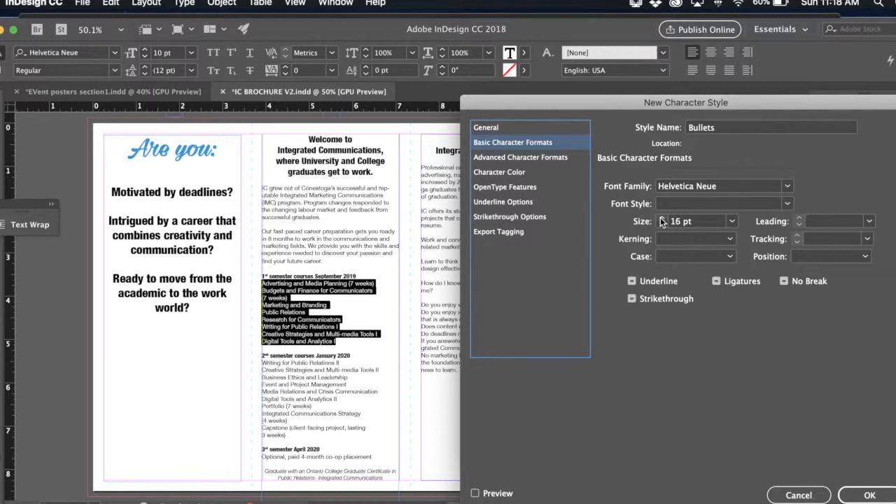
{"action": "left_click", "coordinate": [499, 495]}
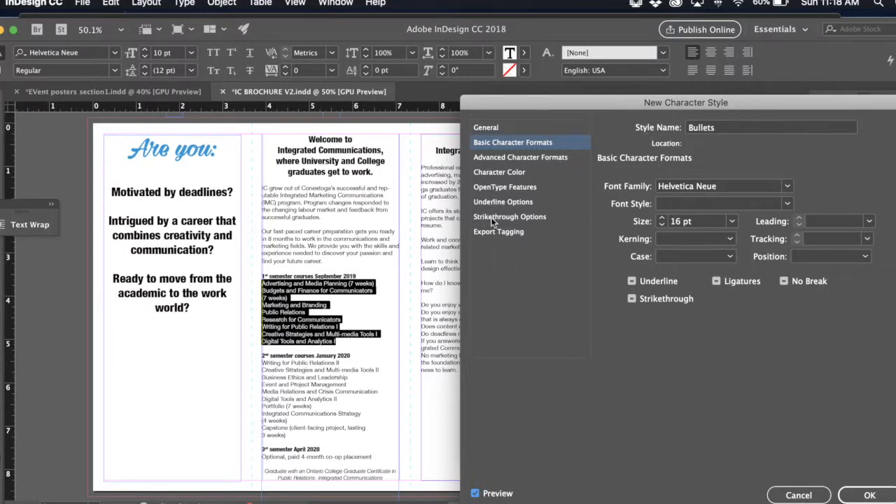
- Colour the Bullets character style with the IC logo swatch C=76 M=23 Y=0 K=0 and set the list's left indent to 0 in
{"action": "left_click", "coordinate": [503, 172]}
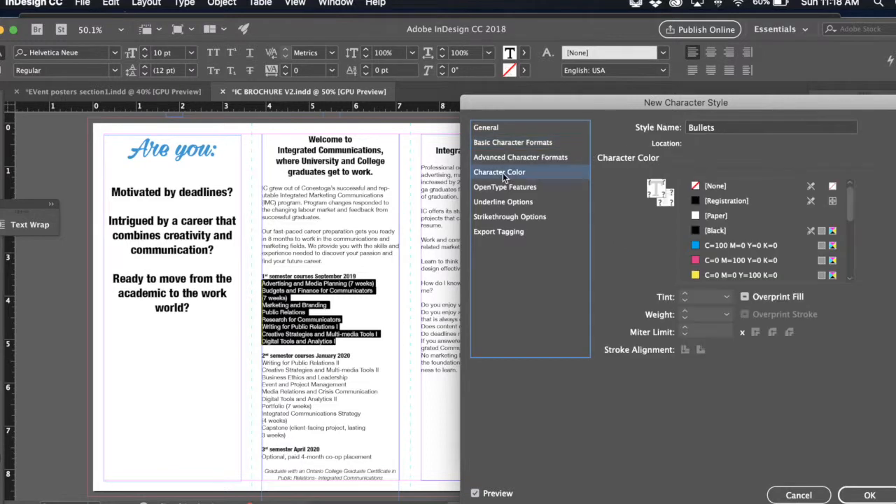
{"action": "left_click", "coordinate": [722, 245]}
{"action": "scroll", "coordinate": [749, 247], "scroll_direction": "down", "scroll_amount": 5}
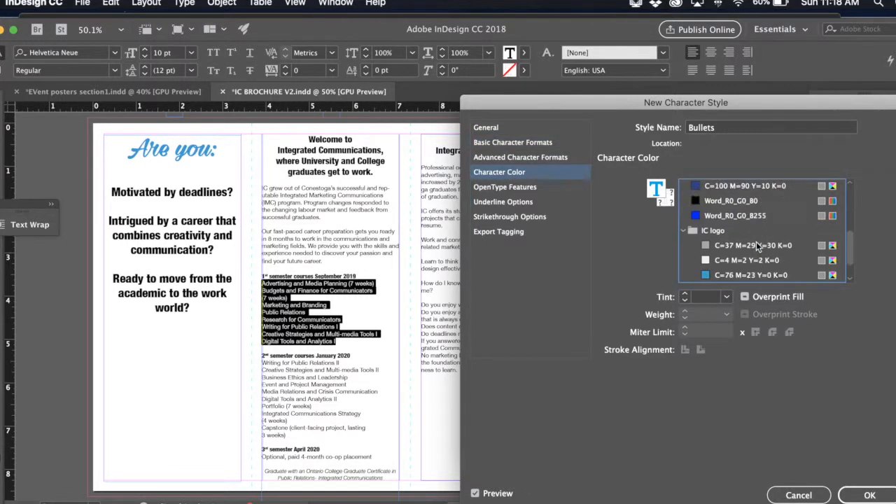
{"action": "left_click", "coordinate": [737, 261]}
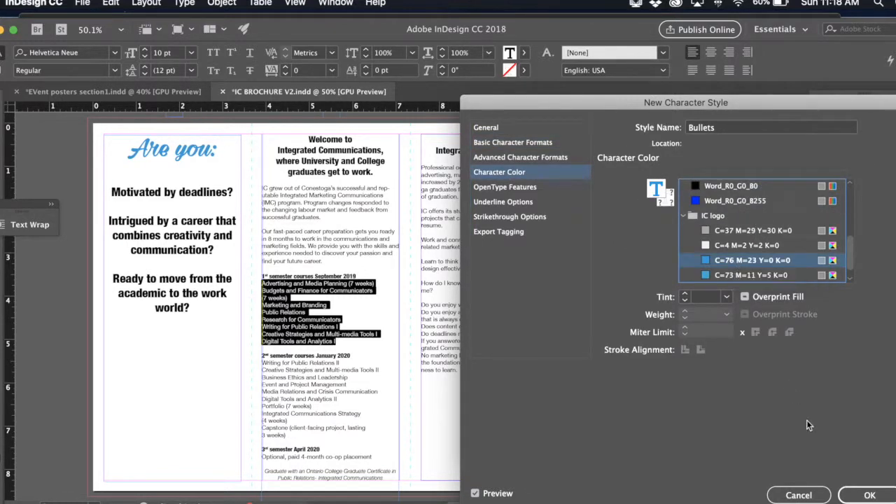
{"action": "left_click", "coordinate": [868, 494]}
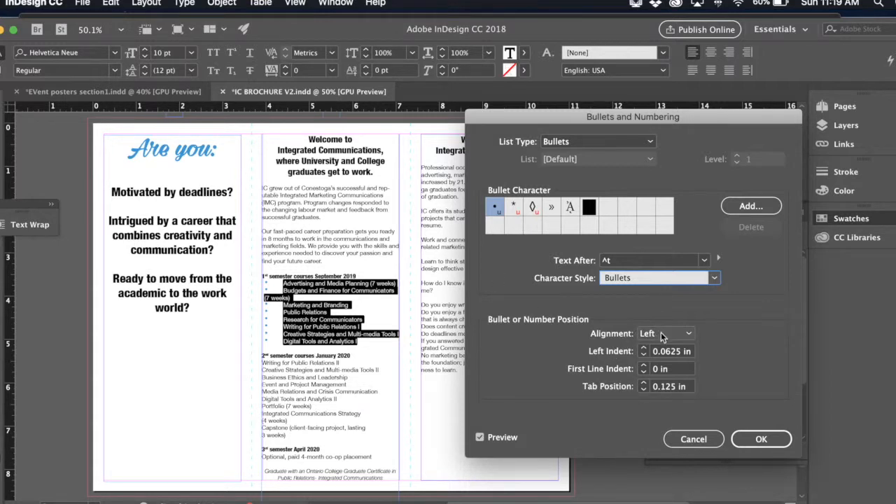
{"action": "left_click", "coordinate": [643, 358]}
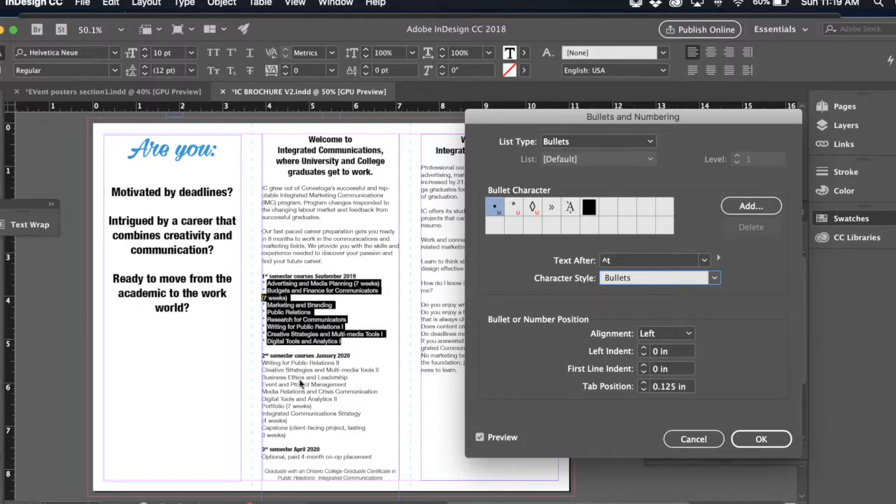
{"action": "left_click", "coordinate": [757, 439]}
- Turn the course lines under "2nd semester courses January 2020" into a bulleted list
{"action": "left_click", "coordinate": [294, 418]}
{"action": "left_click_drag", "start_coordinate": [287, 435], "coordinate": [253, 365]}
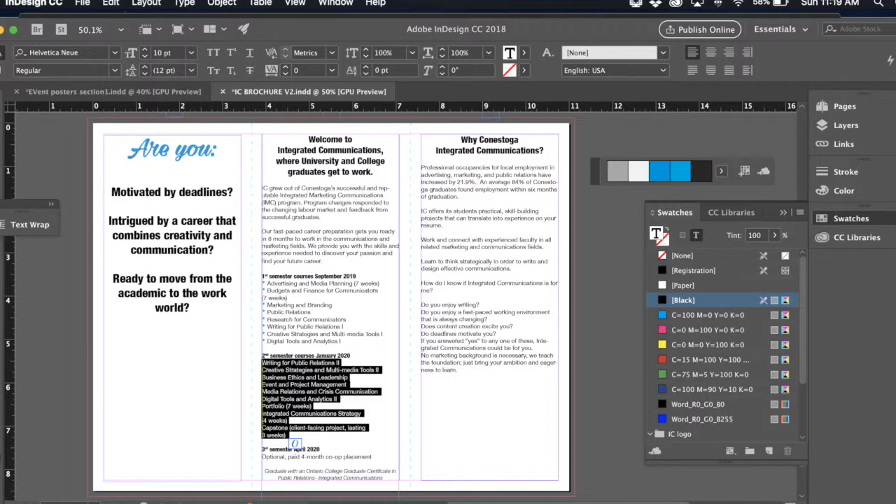
{"action": "left_click", "coordinate": [889, 61]}
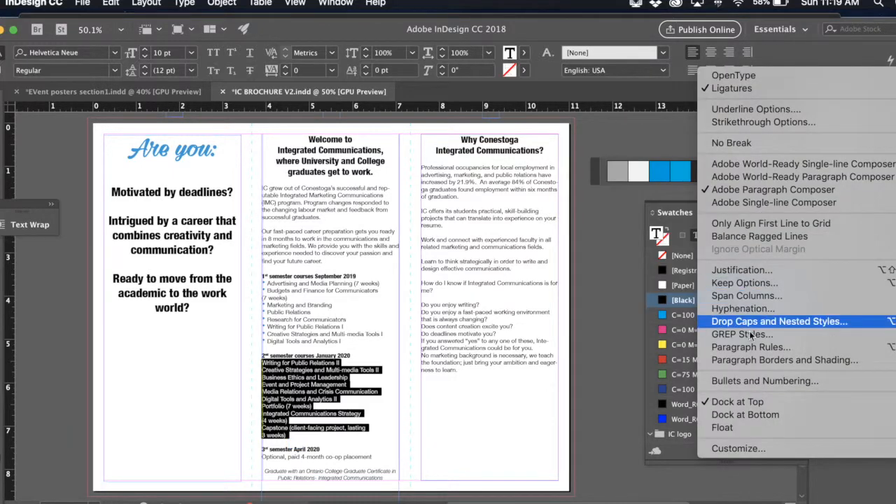
{"action": "left_click", "coordinate": [747, 383]}
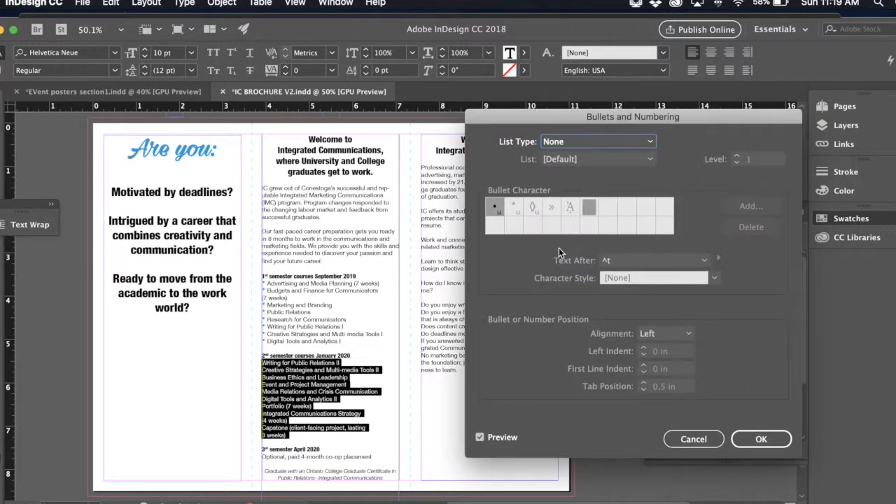
{"action": "left_click", "coordinate": [590, 143]}
{"action": "left_click", "coordinate": [584, 172]}
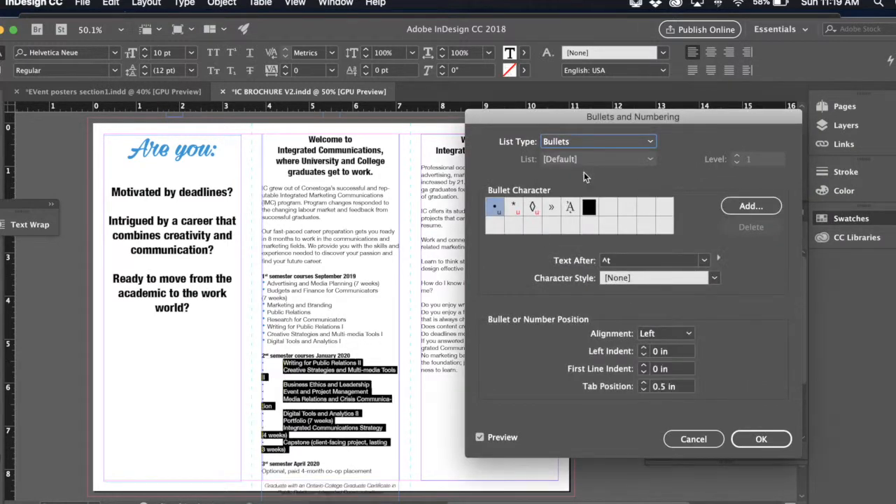
{"action": "left_click", "coordinate": [756, 440]}
- Apply the Bullets character style to the 2nd semester list's bullets and set its tab position to 0.125 in
{"action": "left_click", "coordinate": [642, 390]}
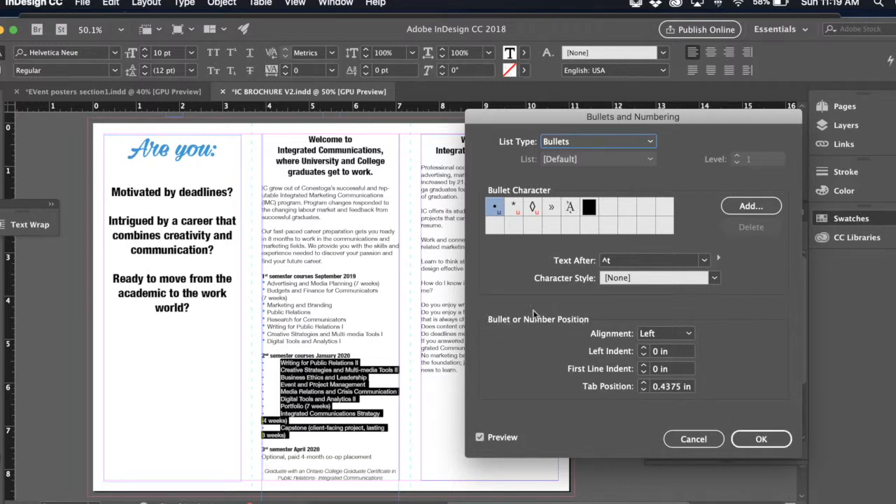
{"action": "left_click", "coordinate": [714, 278]}
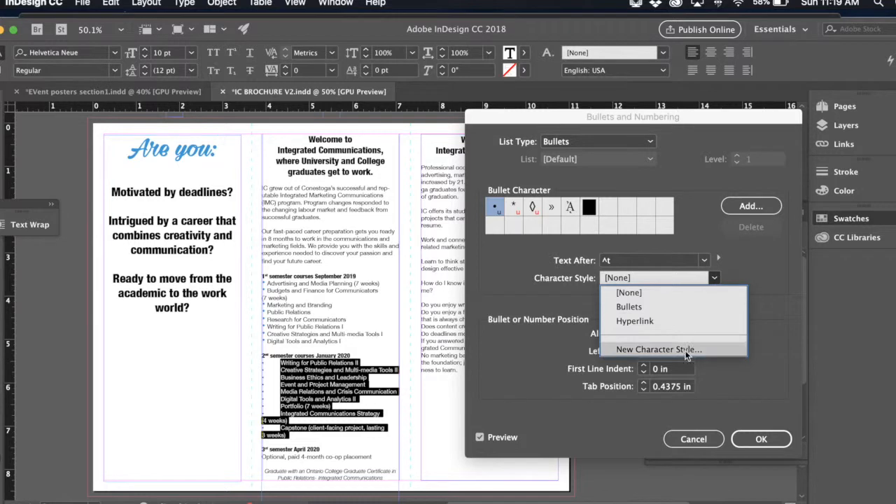
{"action": "left_click", "coordinate": [658, 308]}
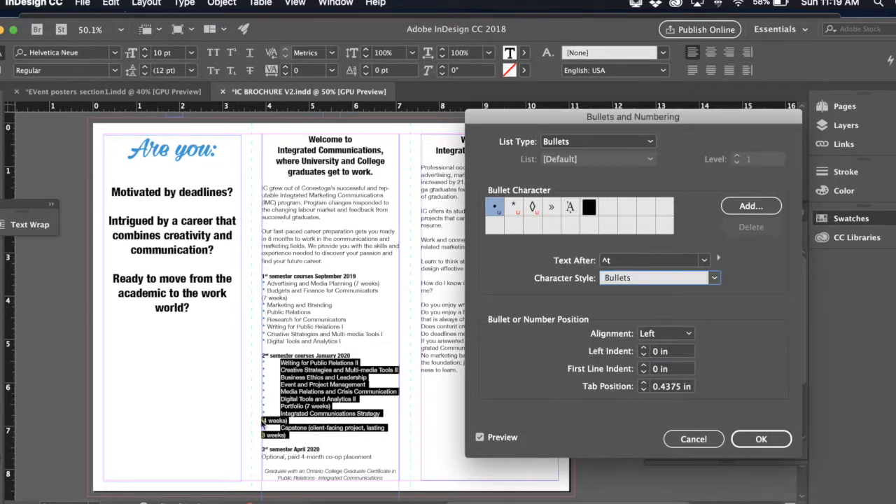
{"action": "left_click", "coordinate": [643, 390]}
{"action": "left_click", "coordinate": [644, 390]}
{"action": "left_click", "coordinate": [643, 390]}
{"action": "left_click", "coordinate": [643, 390]}
{"action": "left_click", "coordinate": [643, 391]}
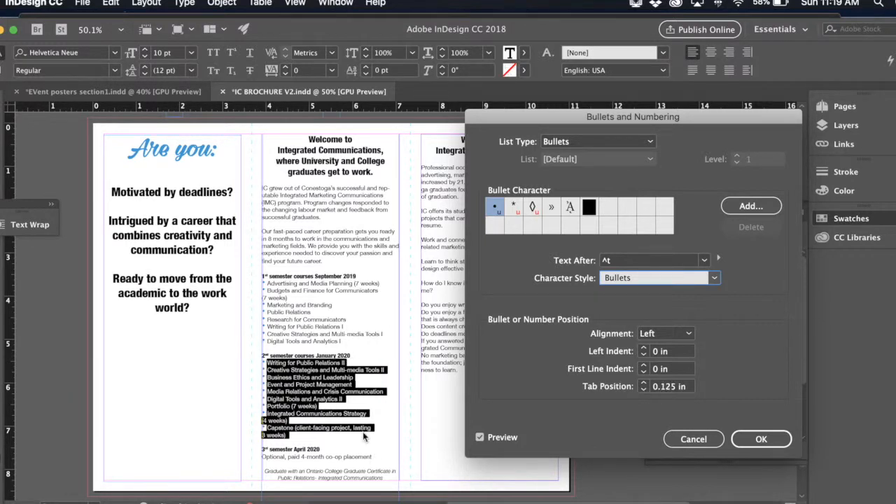
{"action": "left_click", "coordinate": [763, 440]}
{"action": "left_click", "coordinate": [763, 440]}
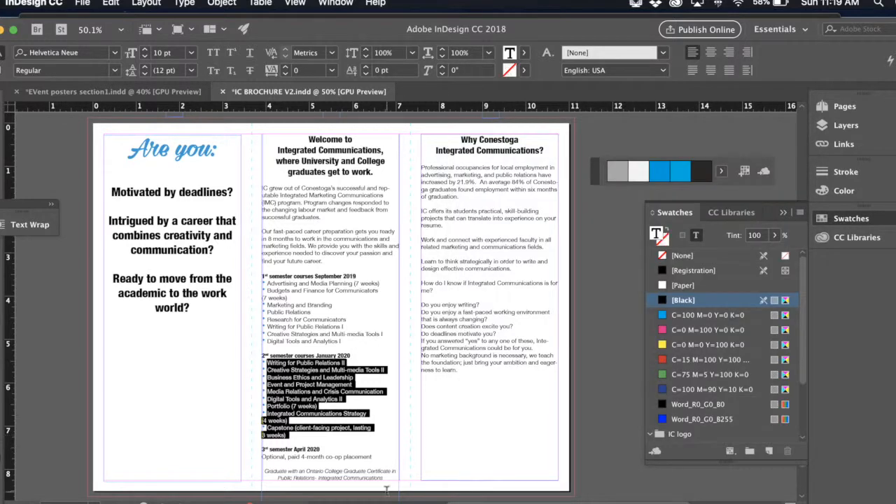
- Turn the 3rd semester line "Optional, paid 4-month co-op placement" into a bulleted item
{"action": "left_click", "coordinate": [378, 457]}
{"action": "left_click_drag", "start_coordinate": [377, 456], "coordinate": [261, 458]}
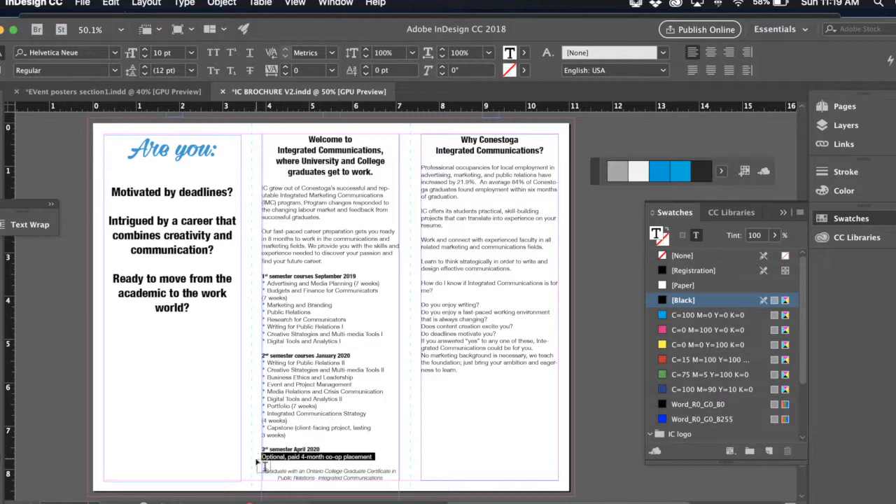
{"action": "left_click", "coordinate": [889, 61]}
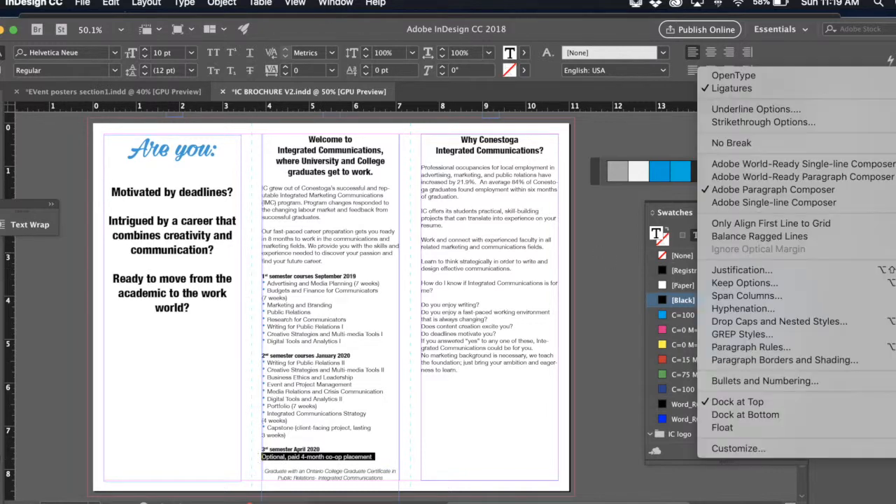
{"action": "left_click", "coordinate": [746, 380]}
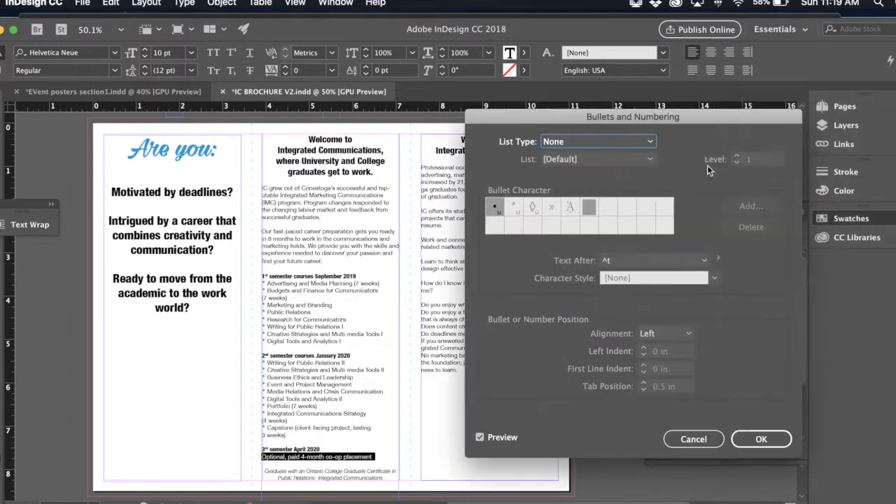
{"action": "left_click", "coordinate": [649, 141]}
{"action": "left_click", "coordinate": [618, 173]}
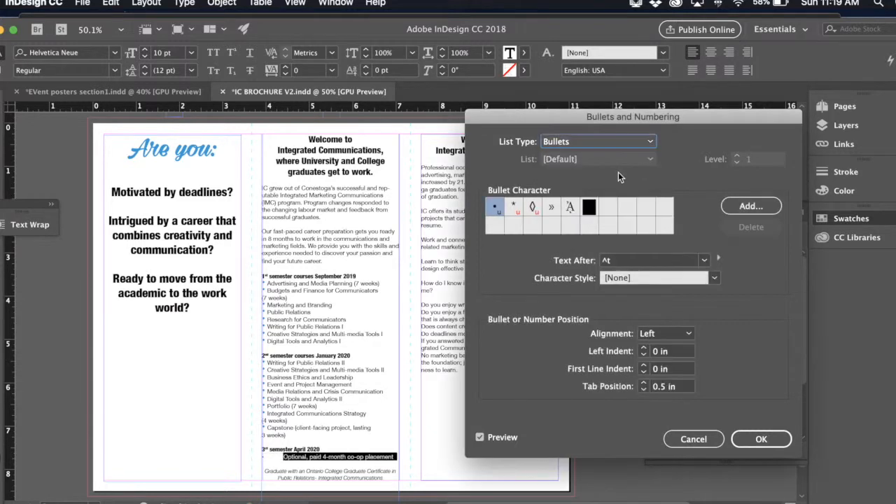
- Apply the Bullets character style to the co-op placement bullet and set its tab position to 0.125 in
{"action": "left_click", "coordinate": [714, 278]}
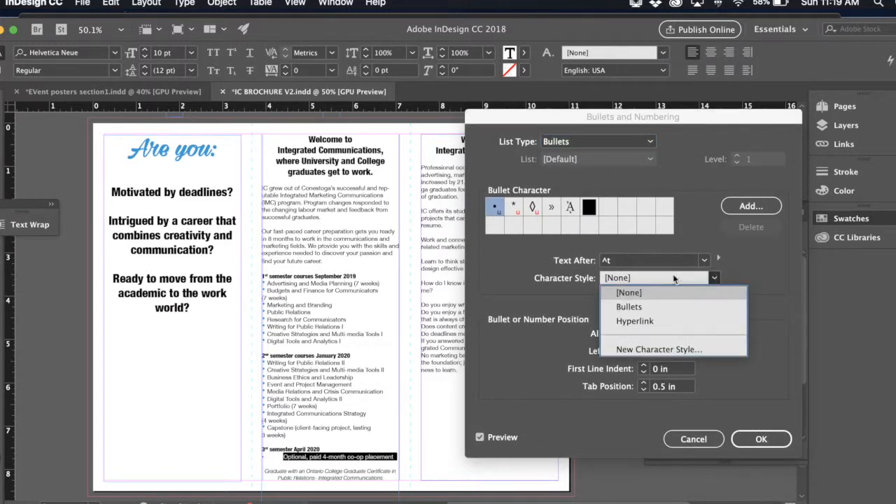
{"action": "left_click", "coordinate": [640, 308]}
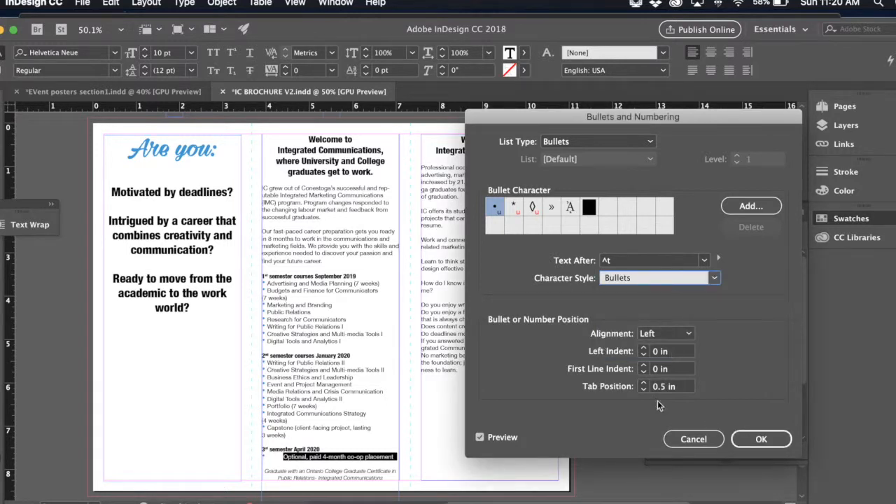
{"action": "left_click", "coordinate": [642, 390]}
{"action": "left_click", "coordinate": [643, 390]}
{"action": "left_click", "coordinate": [643, 390]}
{"action": "left_click", "coordinate": [642, 390]}
{"action": "left_click", "coordinate": [643, 390]}
{"action": "left_click", "coordinate": [643, 390]}
{"action": "left_click", "coordinate": [643, 390]}
{"action": "left_click", "coordinate": [643, 384]}
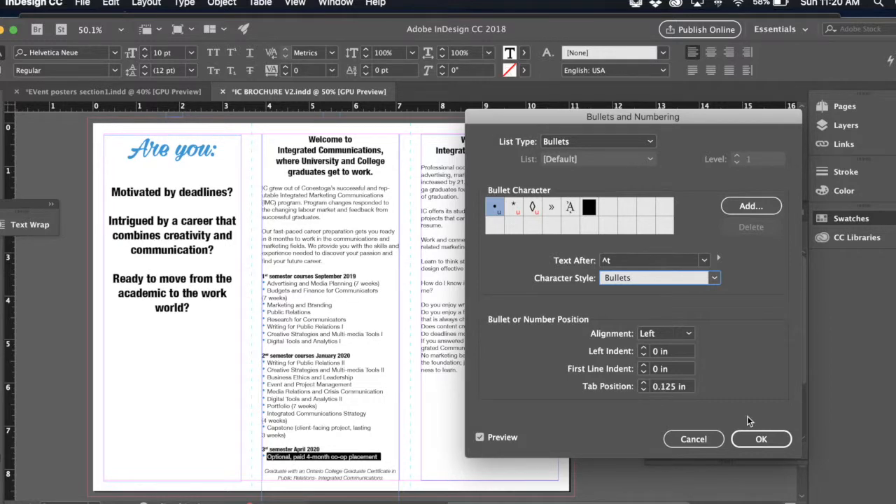
{"action": "left_click", "coordinate": [767, 439]}
- Examine the bullets and text spacing of the semester course lists up close at 100% magnification
{"action": "scroll", "coordinate": [472, 411], "scroll_direction": "down", "scroll_amount": 1}
{"action": "left_click", "coordinate": [425, 396]}
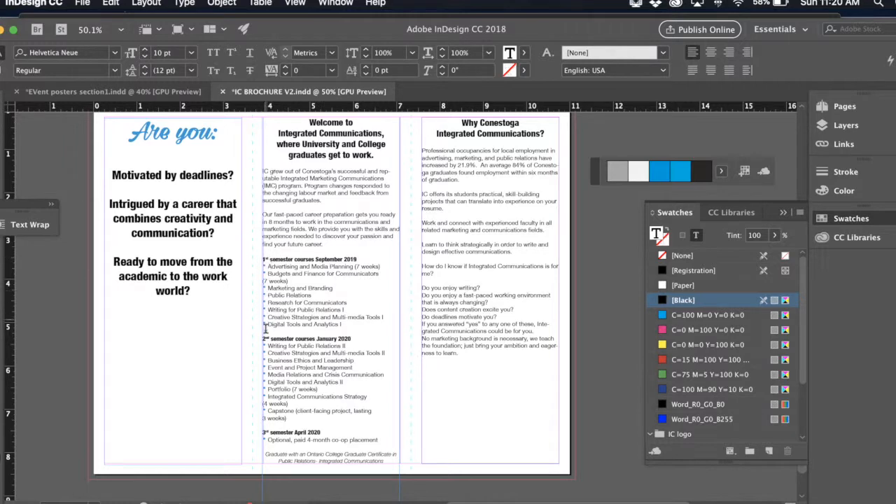
{"action": "left_click", "coordinate": [285, 297]}
{"action": "key", "text": "super+equal"}
{"action": "key", "text": "super+equal"}
{"action": "key", "text": "super+equal"}
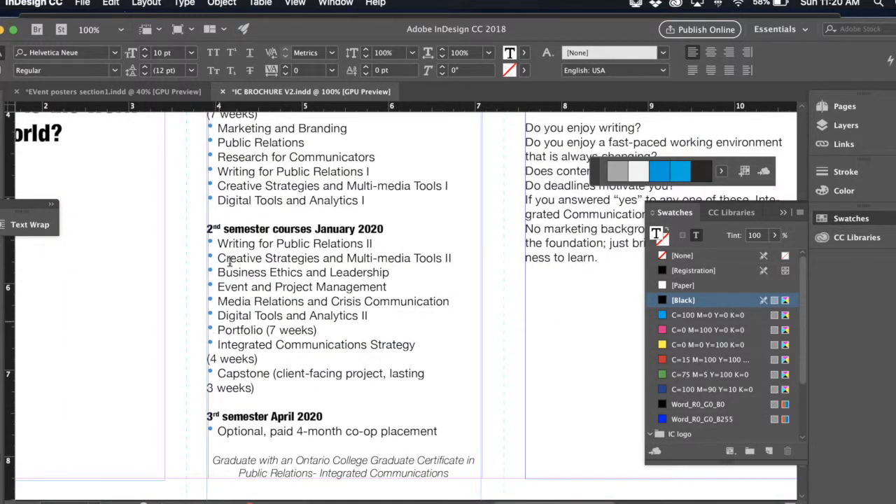
{"action": "scroll", "coordinate": [251, 329], "scroll_direction": "up", "scroll_amount": 10}
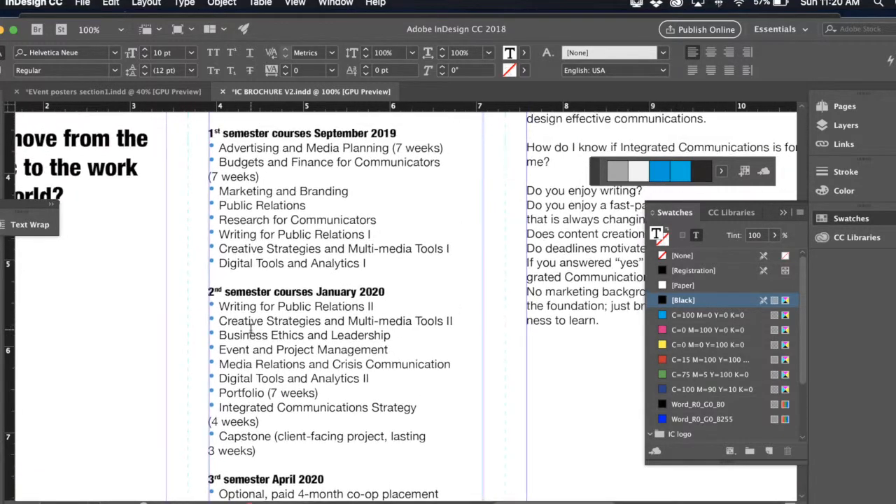
{"action": "scroll", "coordinate": [250, 329], "scroll_direction": "left", "scroll_amount": 3}
{"action": "scroll", "coordinate": [250, 329], "scroll_direction": "down", "scroll_amount": 5}
{"action": "scroll", "coordinate": [251, 329], "scroll_direction": "down", "scroll_amount": 2}
{"action": "scroll", "coordinate": [251, 329], "scroll_direction": "right", "scroll_amount": 6}
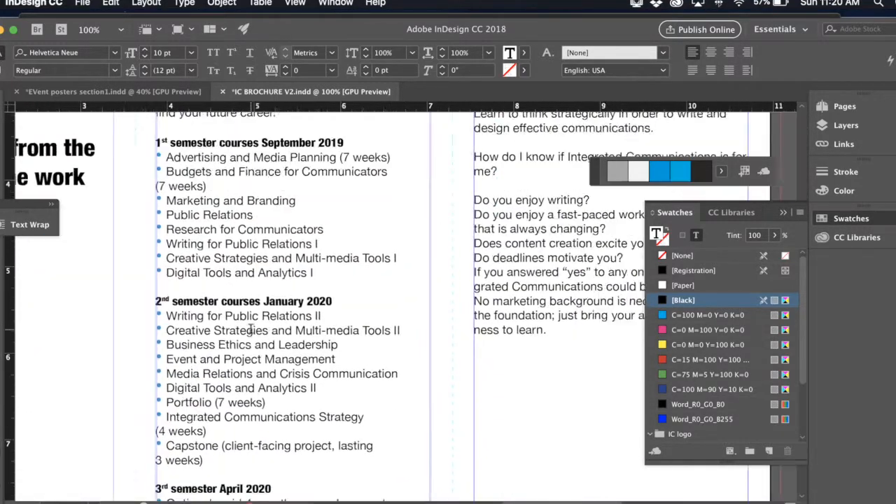
{"action": "scroll", "coordinate": [251, 329], "scroll_direction": "up", "scroll_amount": 6}
{"action": "scroll", "coordinate": [251, 329], "scroll_direction": "up", "scroll_amount": 2}
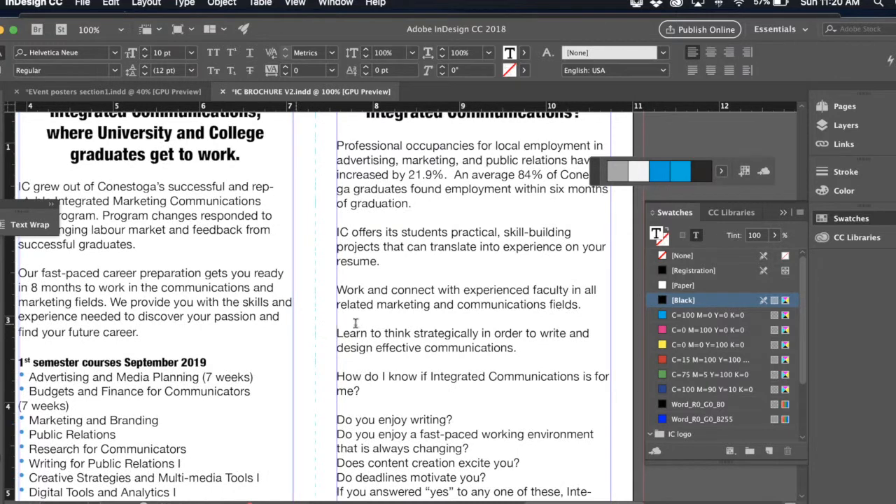
- Insert a blank line after "Do deadlines motivate you?" in the Why Conestoga column
{"action": "scroll", "coordinate": [357, 324], "scroll_direction": "right", "scroll_amount": 3}
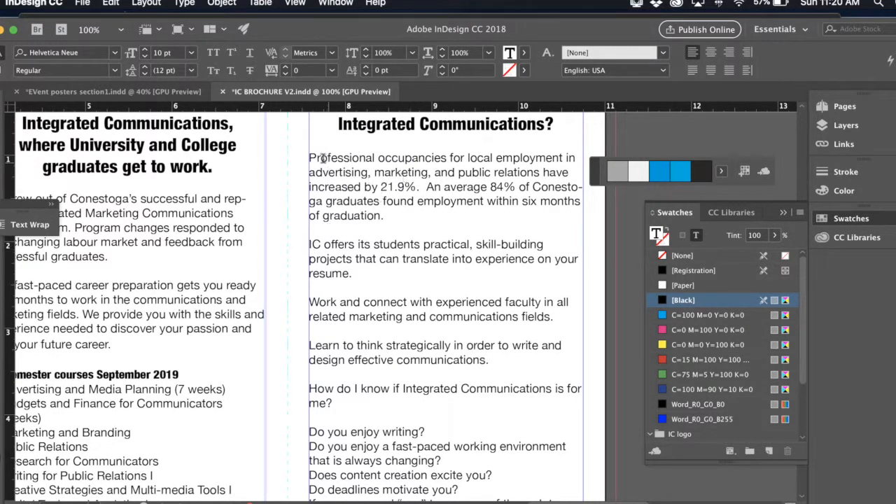
{"action": "left_click_drag", "start_coordinate": [311, 158], "coordinate": [472, 252]}
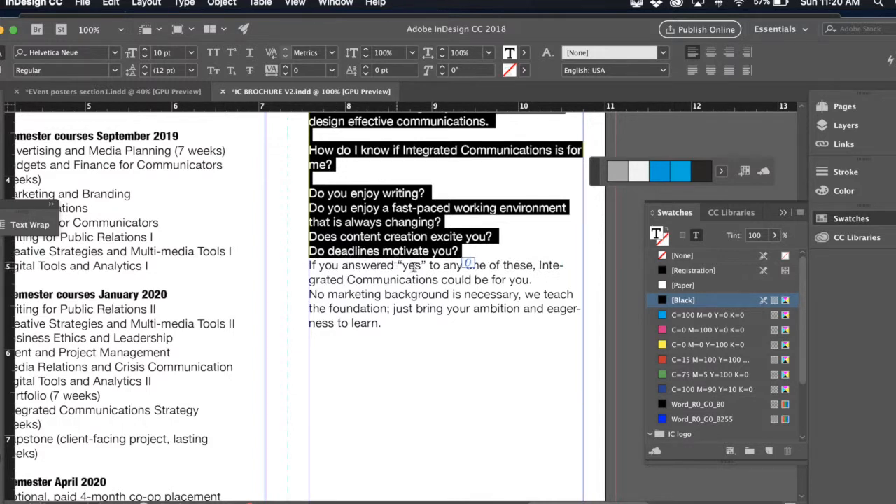
{"action": "left_click", "coordinate": [484, 254]}
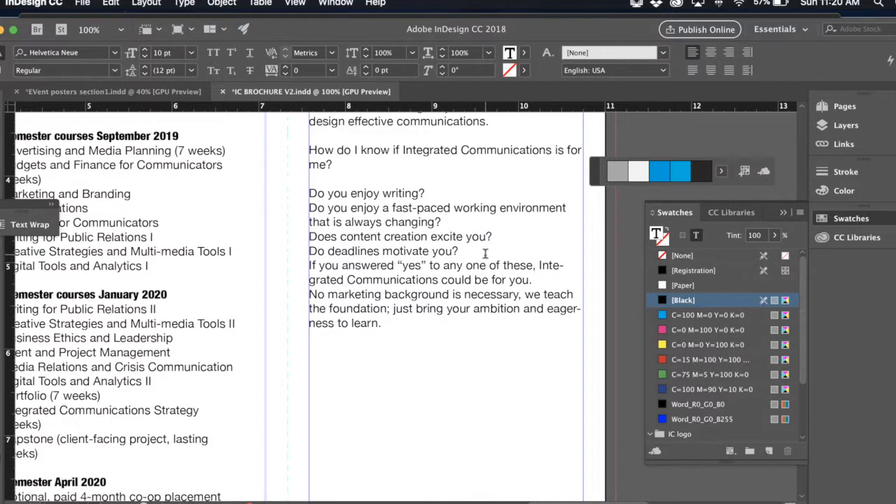
{"action": "key", "text": "Return"}
- Turn the Why Conestoga text from "Professional occupancies" through "Do deadlines motivate you?" into a bulleted list
{"action": "left_click_drag", "start_coordinate": [469, 254], "coordinate": [301, 133]}
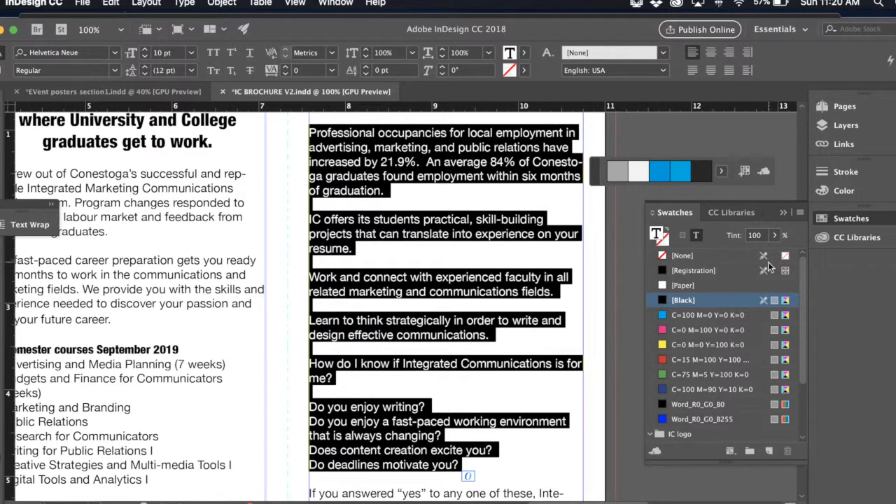
{"action": "left_click", "coordinate": [888, 62]}
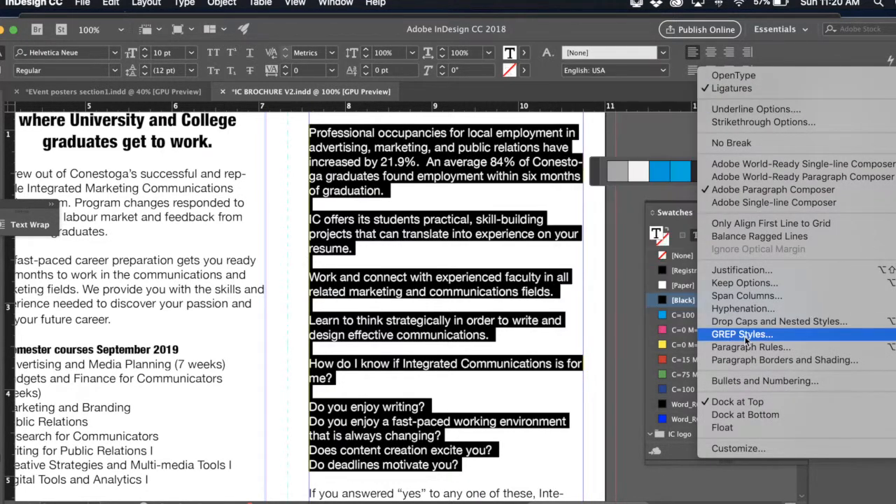
{"action": "left_click", "coordinate": [743, 383]}
{"action": "left_click", "coordinate": [626, 141]}
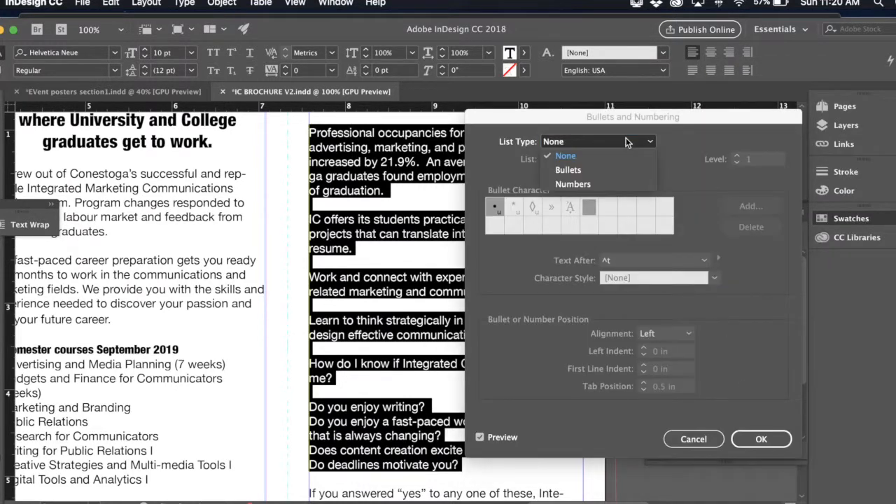
{"action": "left_click", "coordinate": [614, 171]}
- Apply the Bullets character style to the Why Conestoga list's bullets and set its tab position to 0.125 in
{"action": "left_click", "coordinate": [640, 276]}
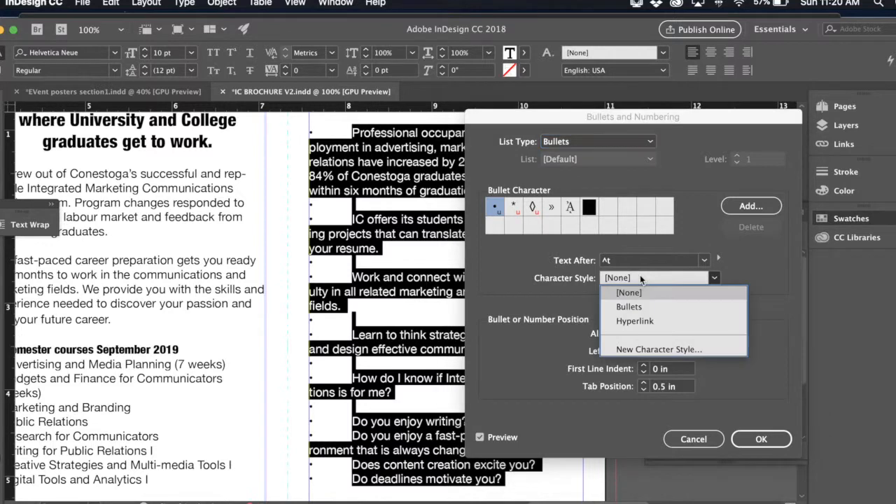
{"action": "left_click", "coordinate": [639, 306]}
{"action": "left_click", "coordinate": [641, 390]}
{"action": "left_click", "coordinate": [641, 390]}
{"action": "left_click", "coordinate": [641, 389]}
{"action": "left_click", "coordinate": [641, 390]}
{"action": "left_click", "coordinate": [641, 389]}
{"action": "left_click", "coordinate": [641, 390]}
{"action": "left_click", "coordinate": [641, 390]}
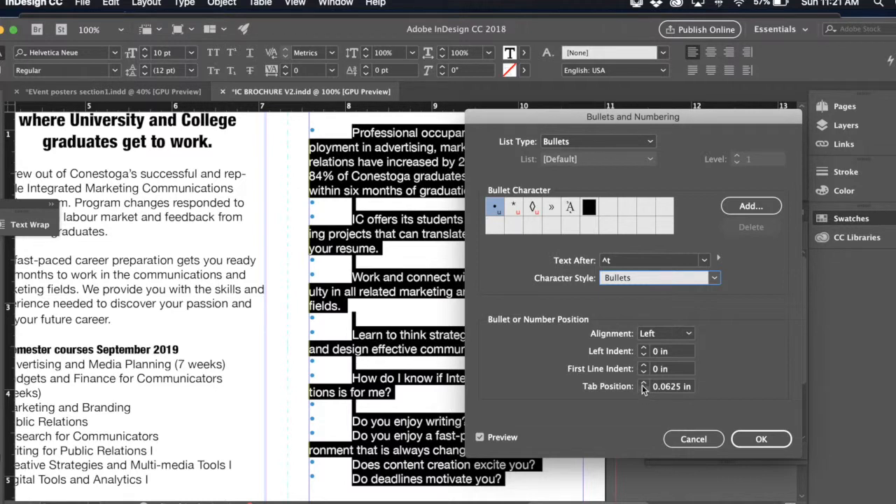
{"action": "left_click", "coordinate": [644, 383]}
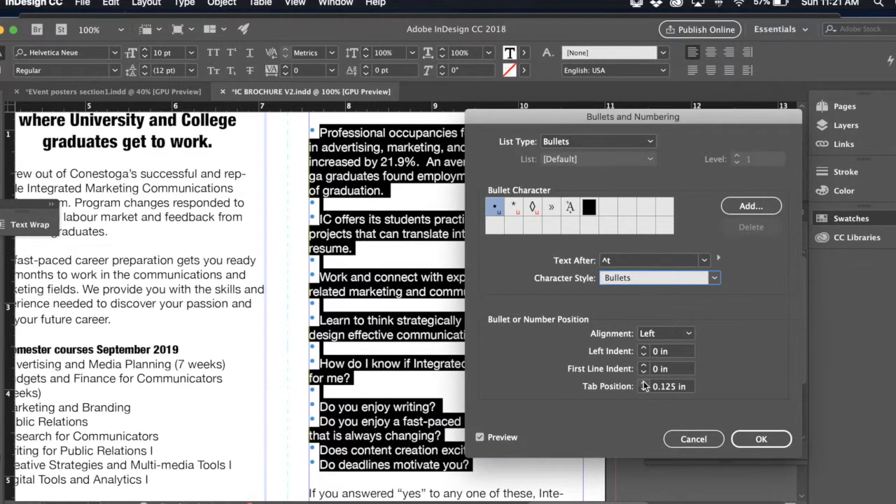
- Confirm the bullet settings and replace the empty bulleted lines below "of graduation." and "resume." with unbulleted line breaks
{"action": "left_click", "coordinate": [761, 439]}
{"action": "left_click", "coordinate": [539, 373]}
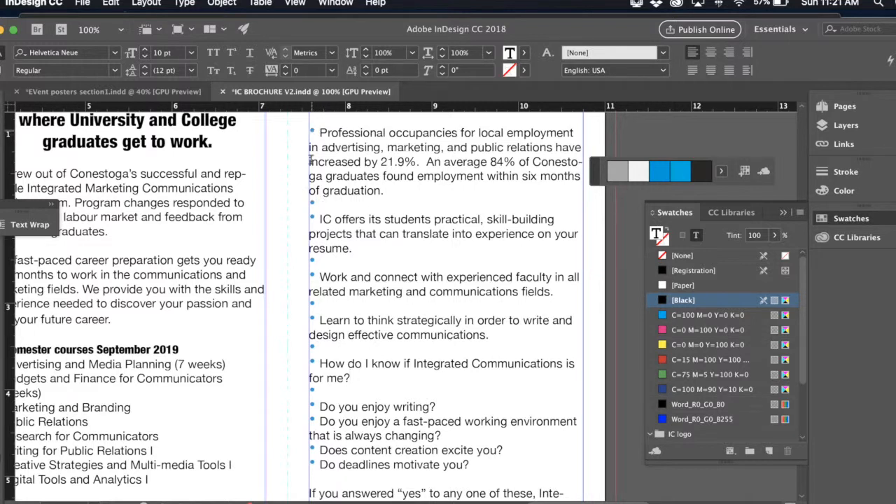
{"action": "left_click", "coordinate": [316, 203]}
{"action": "key", "text": "BackSpace"}
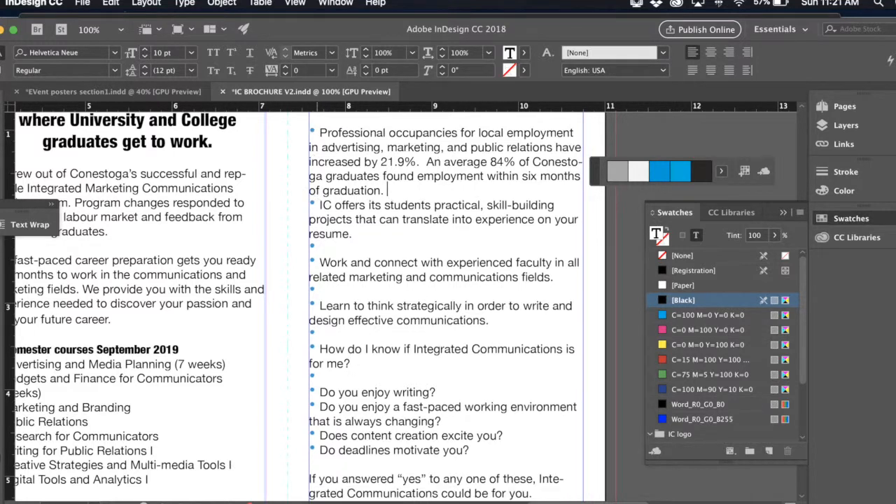
{"action": "key", "text": "Return"}
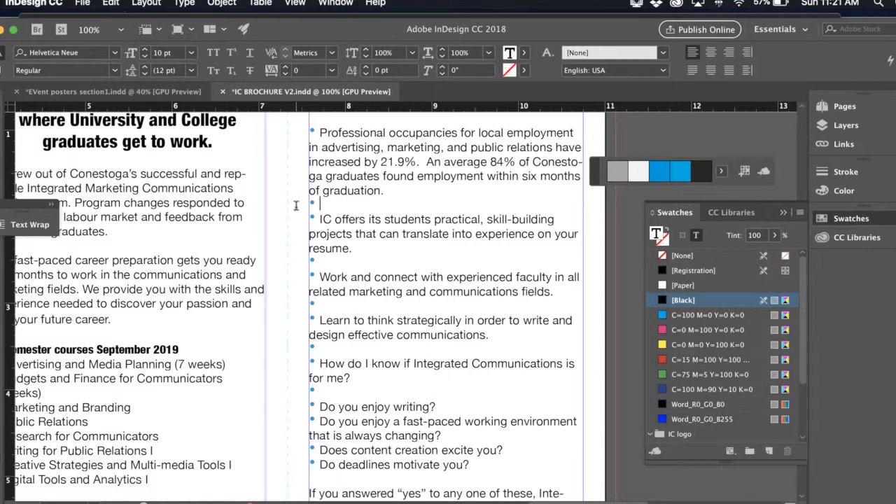
{"action": "key", "text": "BackSpace"}
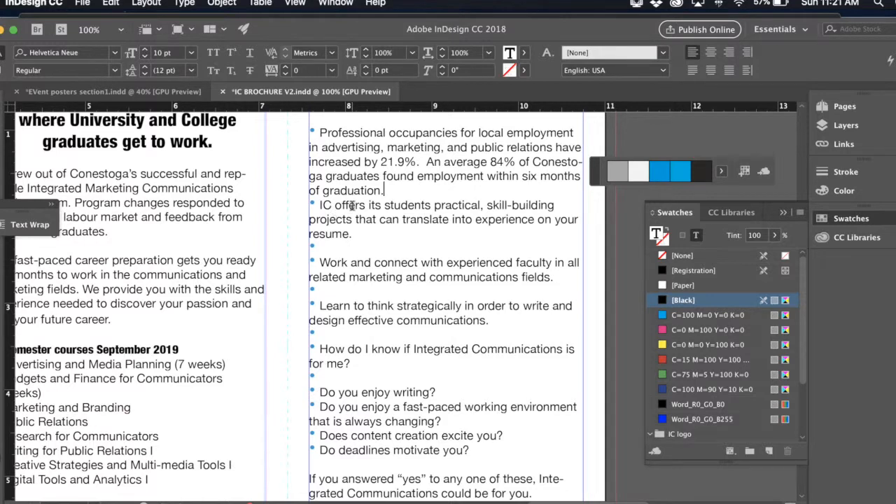
{"action": "key", "text": "Return"}
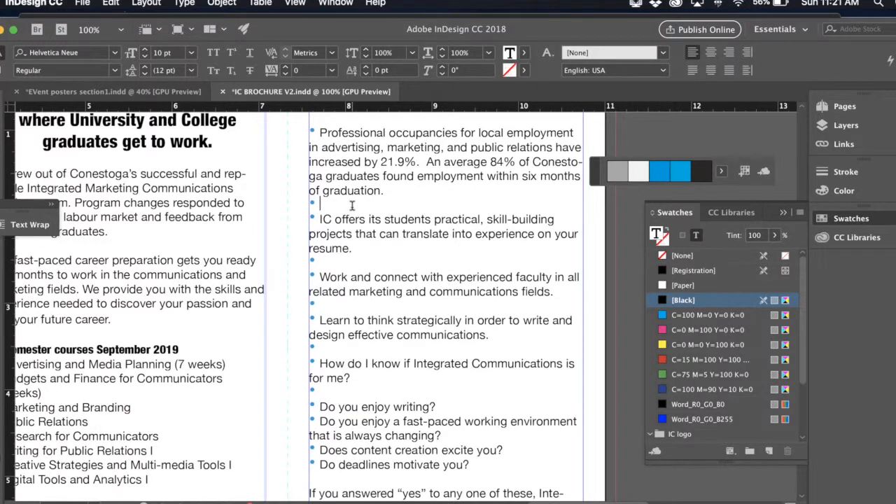
{"action": "key", "text": "BackSpace"}
{"action": "key", "text": "Return"}
{"action": "key", "text": "BackSpace"}
{"action": "key", "text": "Return"}
{"action": "key", "text": "BackSpace"}
{"action": "key", "text": "Return"}
- Replace the empty bulleted lines below "communications fields.", "effective communications." and "for me?" with unbulleted line breaks
{"action": "scroll", "coordinate": [330, 260], "scroll_direction": "down", "scroll_amount": 1}
{"action": "left_click", "coordinate": [322, 303]}
{"action": "key", "text": "BackSpace"}
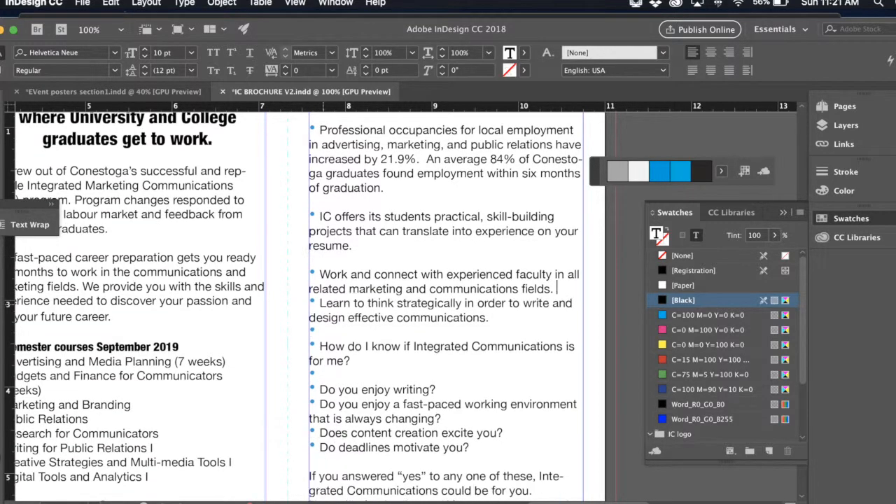
{"action": "key", "text": "Return"}
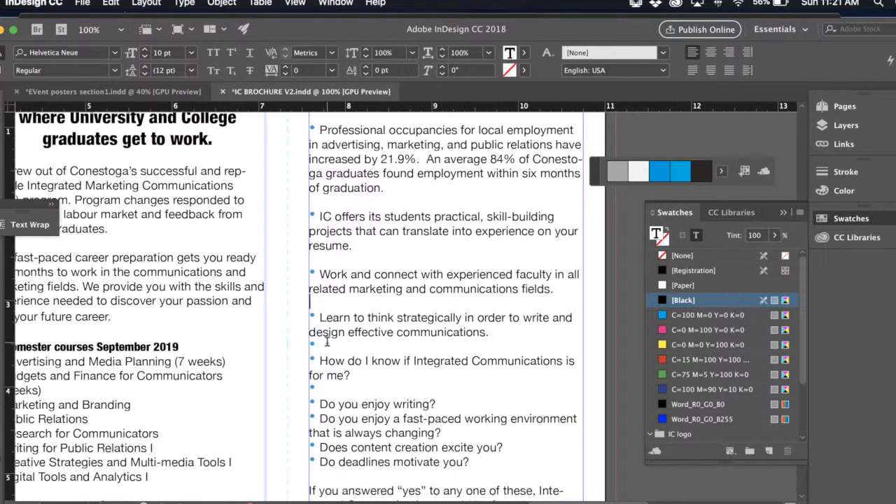
{"action": "left_click", "coordinate": [326, 344]}
{"action": "key", "text": "BackSpace"}
{"action": "key", "text": "Return"}
{"action": "scroll", "coordinate": [326, 343], "scroll_direction": "down", "scroll_amount": 5}
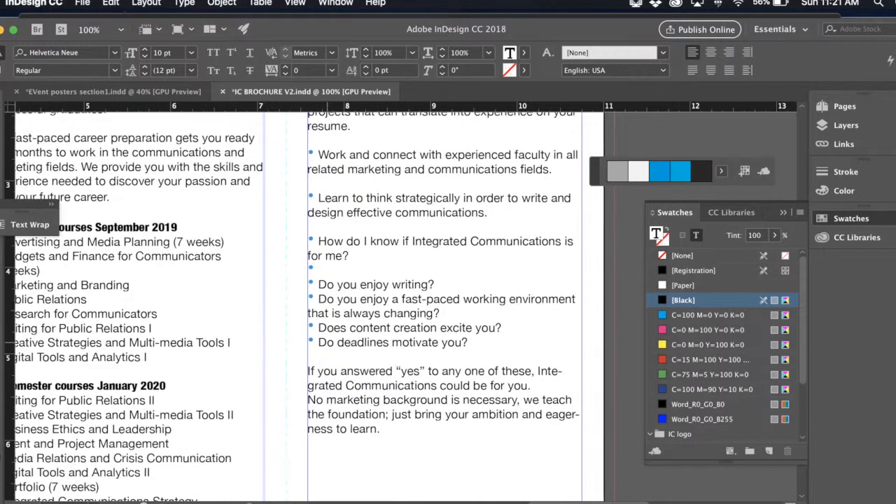
{"action": "left_click", "coordinate": [327, 269]}
{"action": "key", "text": "BackSpace"}
{"action": "key", "text": "Return"}
- Insert unbulleted blank lines after "Do you enjoy writing?", "that is always changing?" and "Does content creation excite you?"
{"action": "left_click", "coordinate": [442, 285]}
{"action": "key", "text": "Return"}
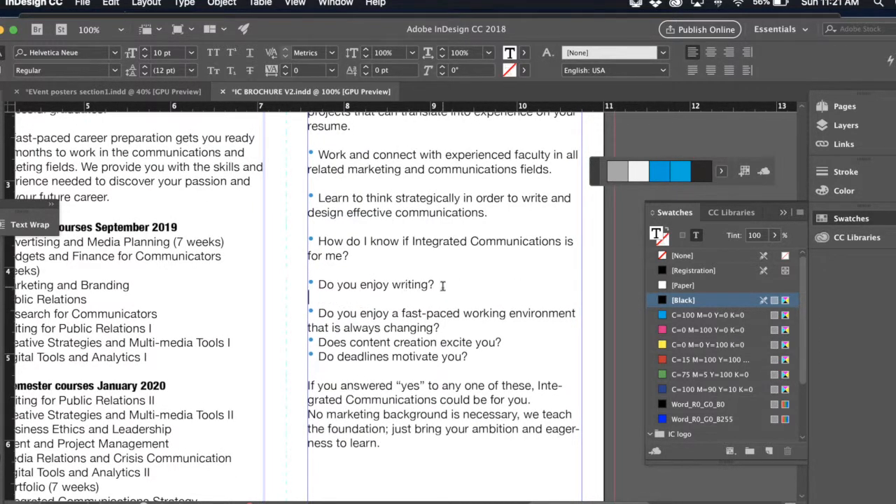
{"action": "left_click", "coordinate": [452, 327]}
{"action": "key", "text": "Return"}
{"action": "left_click", "coordinate": [516, 360]}
{"action": "key", "text": "Return"}
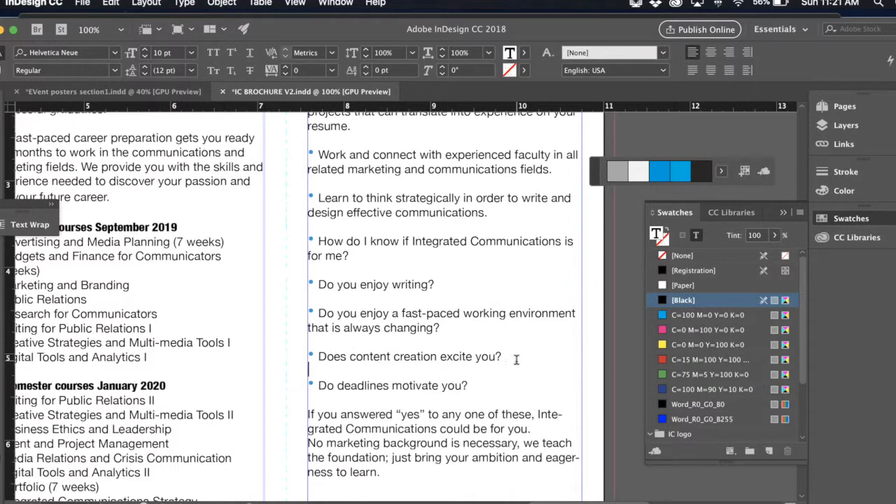
{"action": "scroll", "coordinate": [352, 357], "scroll_direction": "up", "scroll_amount": 2}
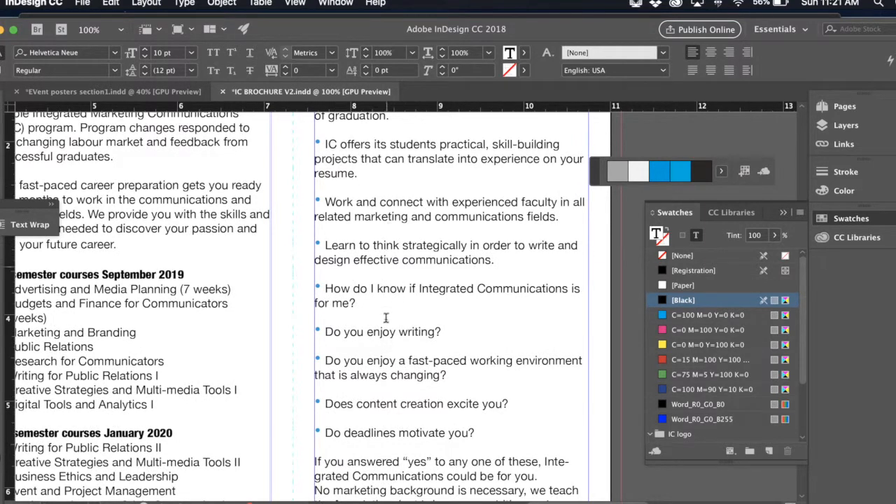
{"action": "scroll", "coordinate": [385, 287], "scroll_direction": "down", "scroll_amount": 10}
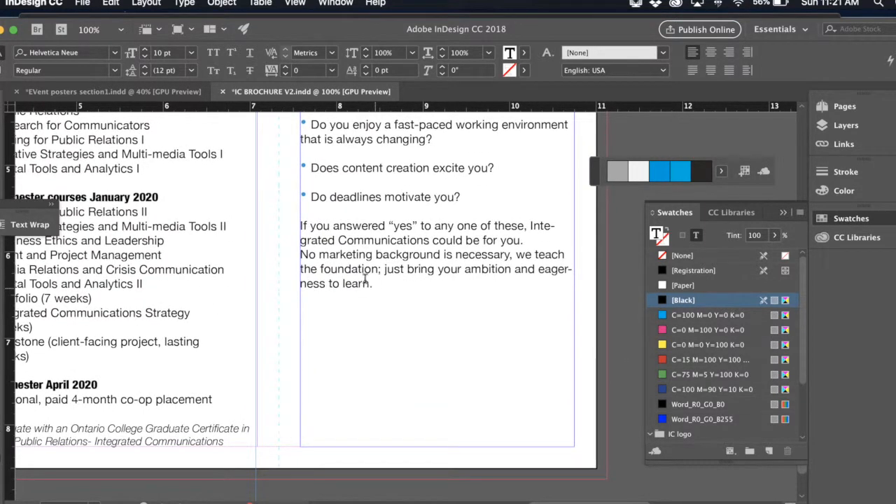
{"action": "left_click", "coordinate": [528, 225]}
{"action": "key", "text": "shift+Return"}
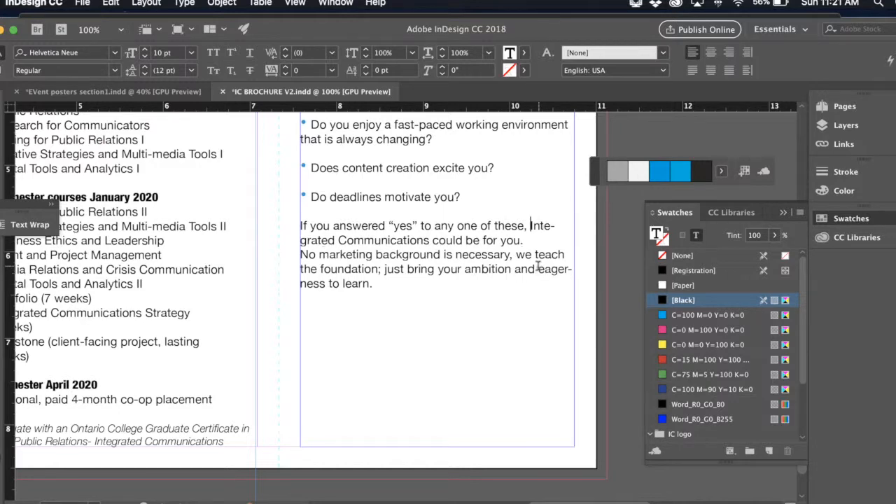
- Turn off hyphenation for the Why Conestoga text from "Professional occupancies" through "eagerness to learn."
{"action": "scroll", "coordinate": [539, 271], "scroll_direction": "up", "scroll_amount": 10}
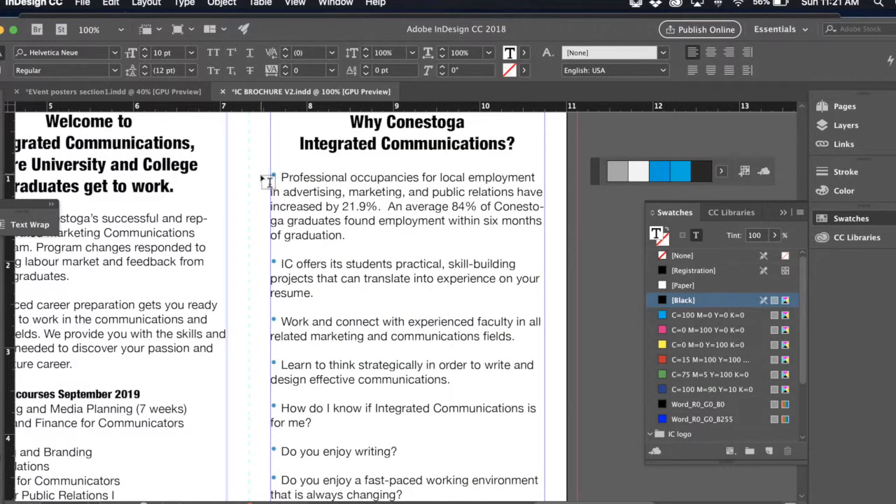
{"action": "left_click_drag", "start_coordinate": [267, 173], "coordinate": [537, 422]}
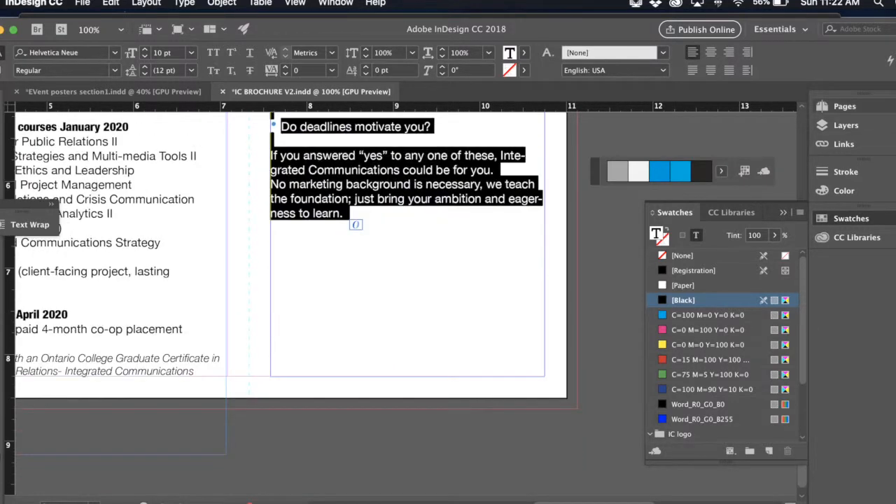
{"action": "left_click", "coordinate": [895, 60]}
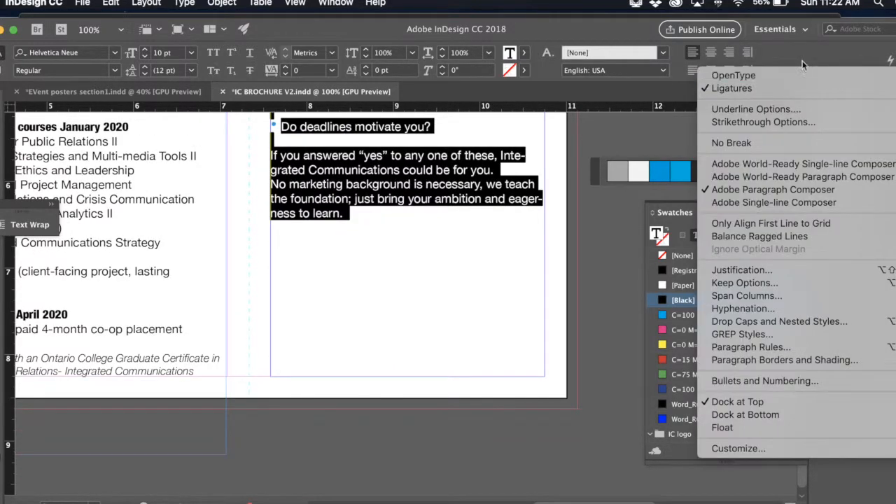
{"action": "left_click", "coordinate": [752, 310]}
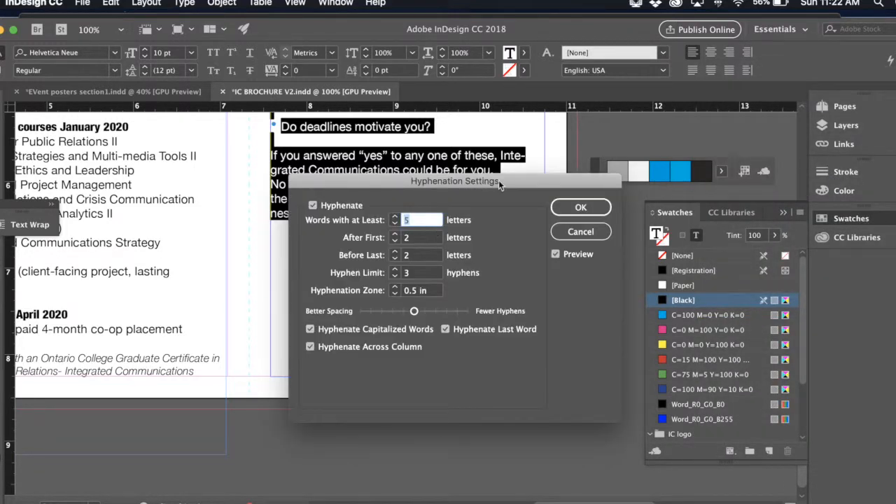
{"action": "left_click_drag", "start_coordinate": [499, 180], "coordinate": [756, 146]}
{"action": "left_click", "coordinate": [594, 172]}
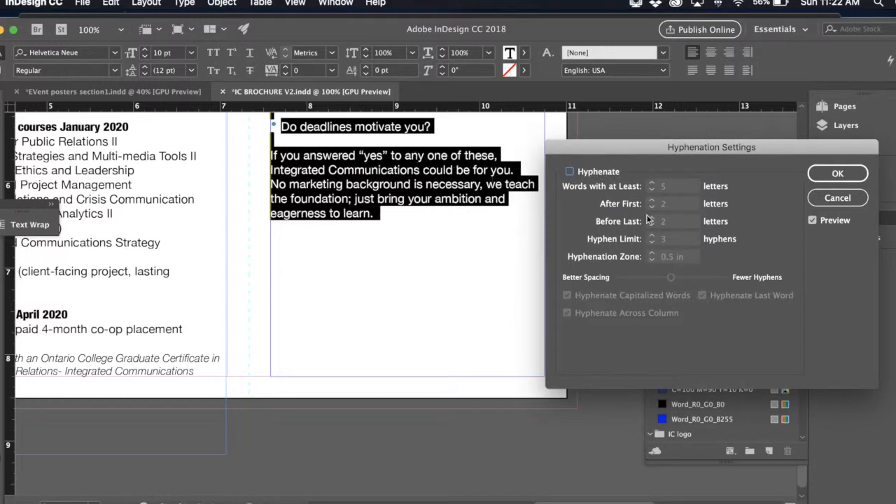
{"action": "left_click", "coordinate": [838, 175]}
{"action": "scroll", "coordinate": [583, 224], "scroll_direction": "up", "scroll_amount": 5}
{"action": "scroll", "coordinate": [583, 224], "scroll_direction": "up", "scroll_amount": 4}
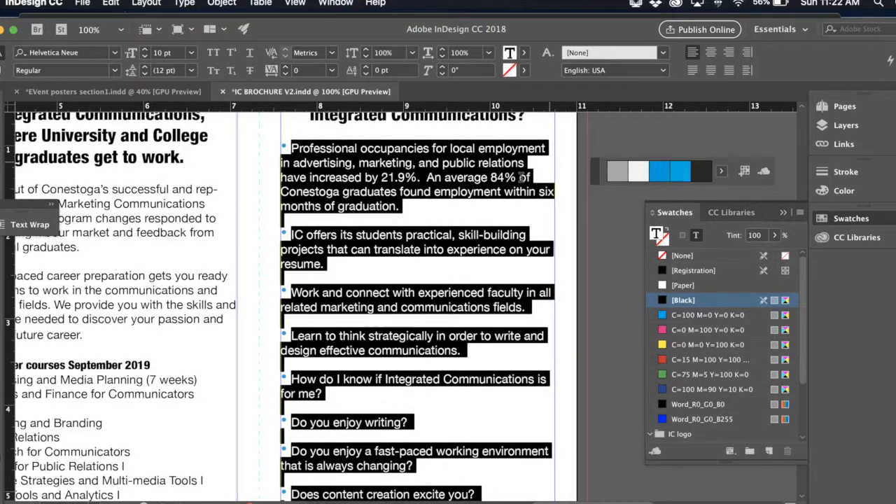
- Turn off hyphenation for the Welcome column's text from "IC grew out of Conestoga's" through the closing certificate line, then deselect it
{"action": "scroll", "coordinate": [521, 178], "scroll_direction": "left", "scroll_amount": 5}
{"action": "scroll", "coordinate": [522, 177], "scroll_direction": "down", "scroll_amount": 2}
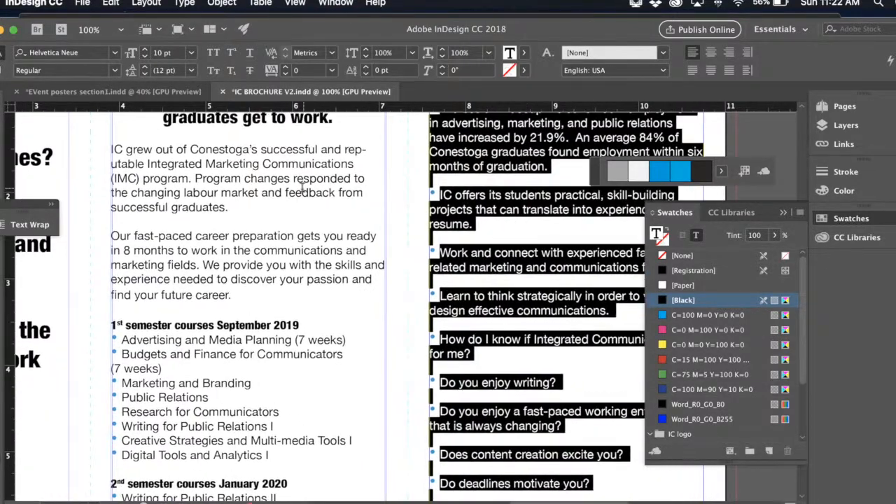
{"action": "left_click_drag", "start_coordinate": [110, 149], "coordinate": [307, 354]}
{"action": "left_click_drag", "start_coordinate": [319, 434], "coordinate": [364, 422]}
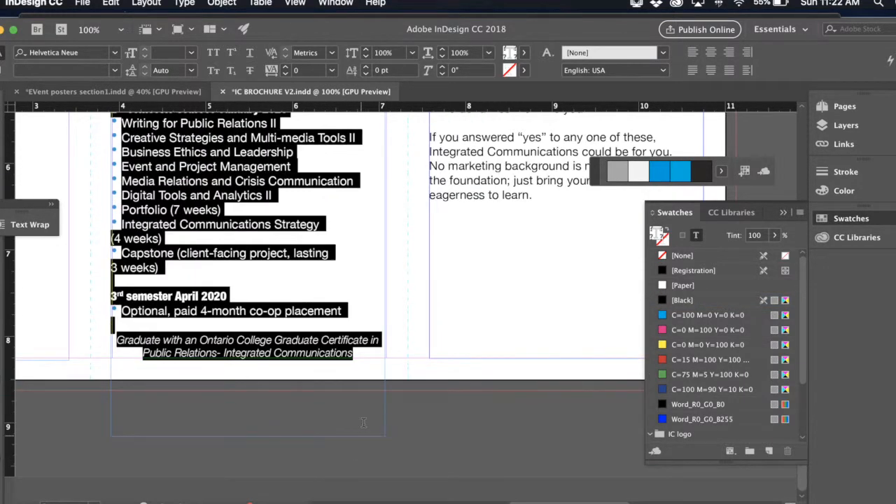
{"action": "left_click", "coordinate": [894, 61]}
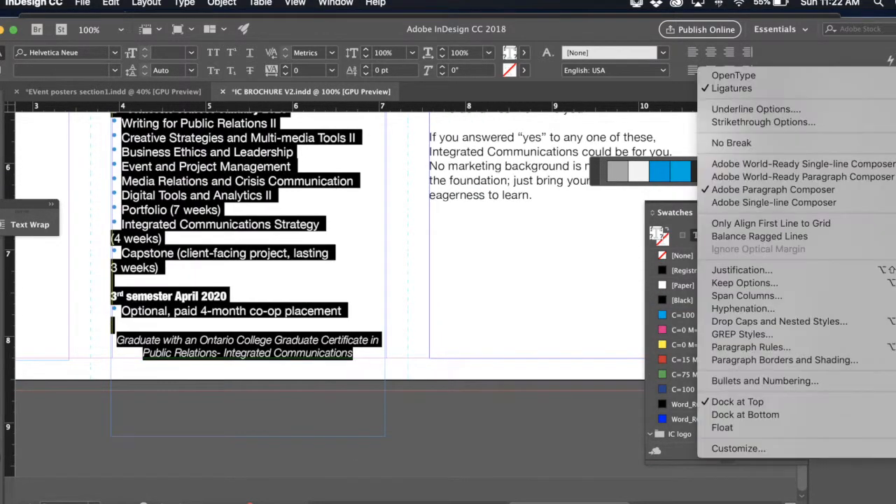
{"action": "left_click", "coordinate": [794, 310]}
{"action": "left_click", "coordinate": [569, 171]}
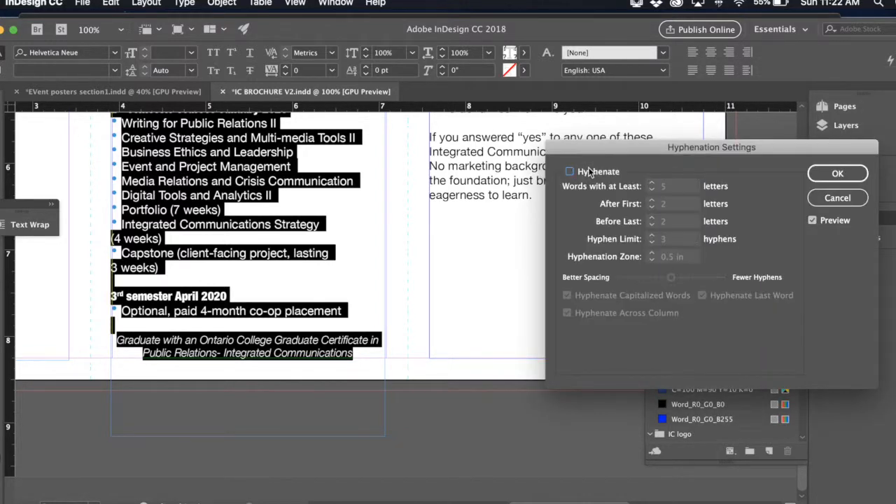
{"action": "left_click", "coordinate": [837, 174]}
{"action": "scroll", "coordinate": [539, 256], "scroll_direction": "up", "scroll_amount": 10}
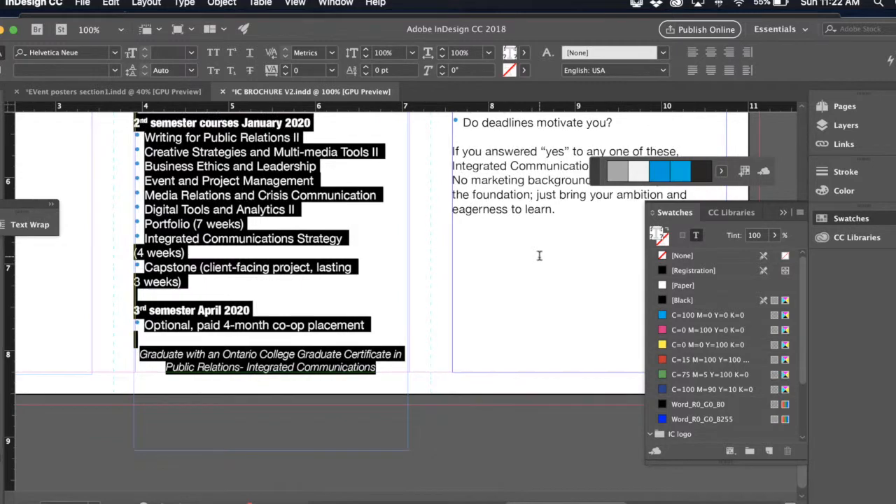
{"action": "scroll", "coordinate": [539, 255], "scroll_direction": "left", "scroll_amount": 8}
{"action": "scroll", "coordinate": [539, 255], "scroll_direction": "up", "scroll_amount": 4}
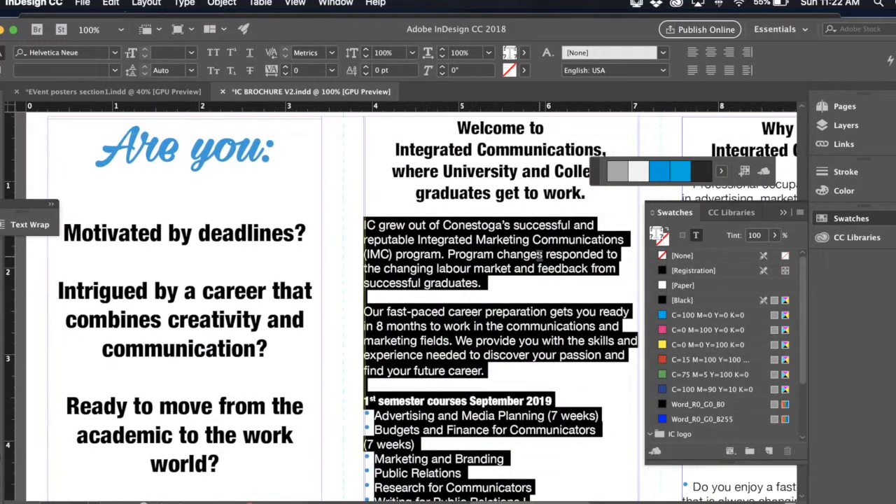
{"action": "scroll", "coordinate": [539, 255], "scroll_direction": "right", "scroll_amount": 8}
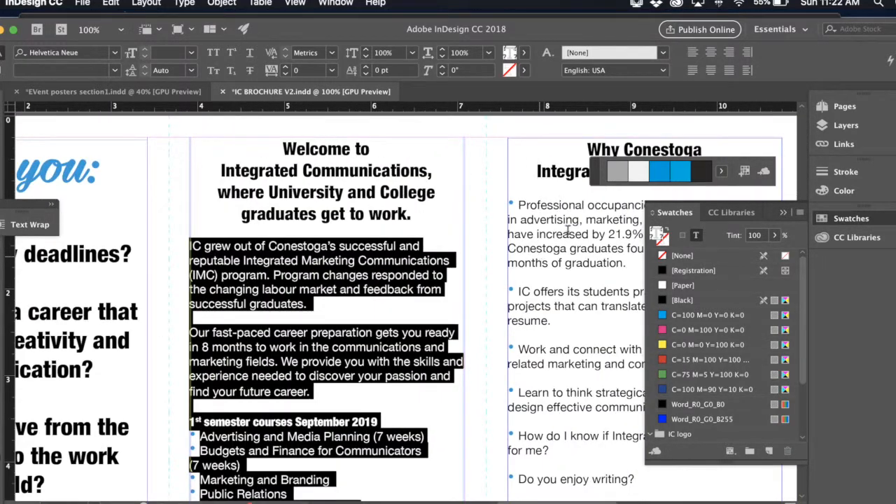
{"action": "left_click", "coordinate": [481, 243]}
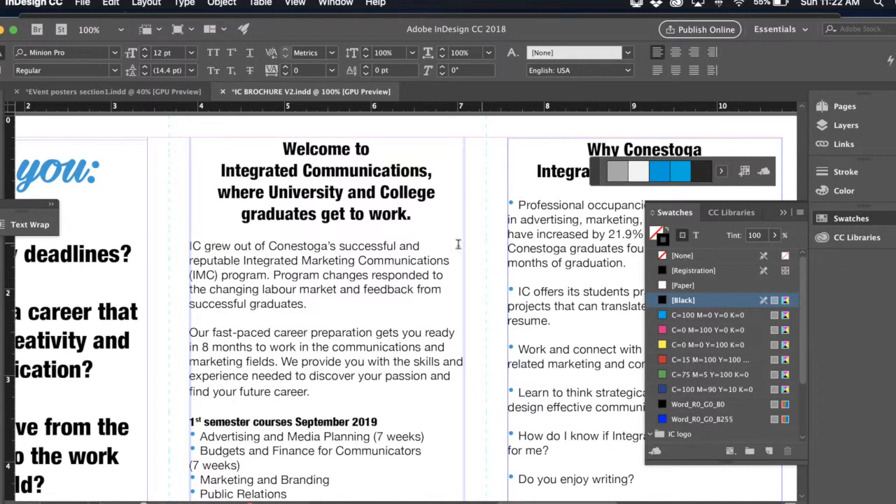
- Snap the top edge of the "Are you:" text frame to the page's top margin
{"action": "key", "text": "v"}
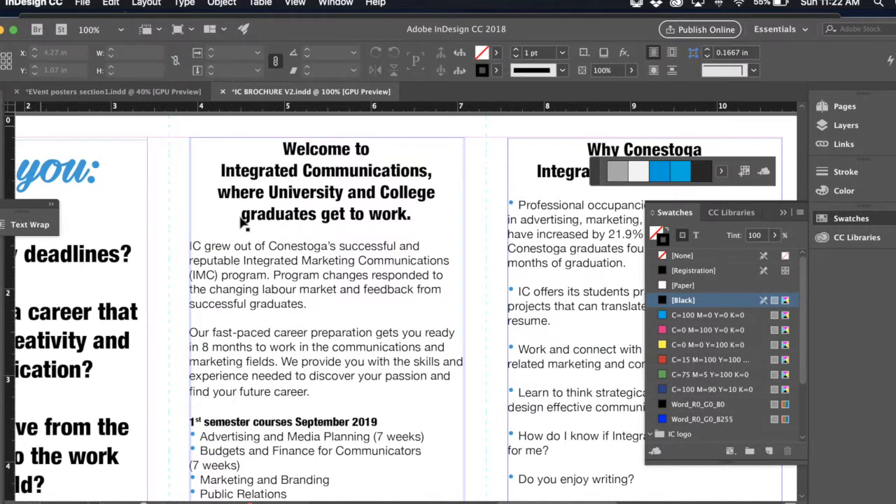
{"action": "left_click", "coordinate": [95, 144]}
{"action": "left_click_drag", "start_coordinate": [147, 140], "coordinate": [149, 138]}
- Snap the upper corners of the Welcome text frame to the margin guides, with its left edge at X 3.9167 in
{"action": "left_click", "coordinate": [191, 165]}
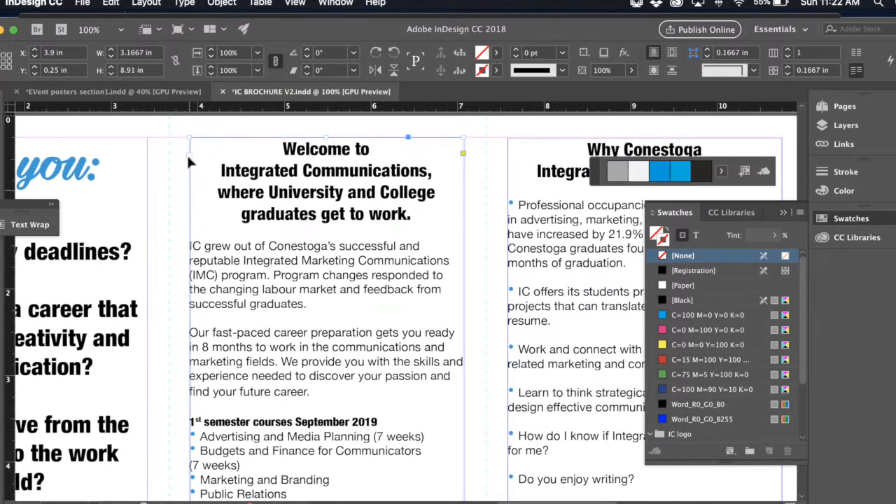
{"action": "left_click_drag", "start_coordinate": [189, 139], "coordinate": [191, 135]}
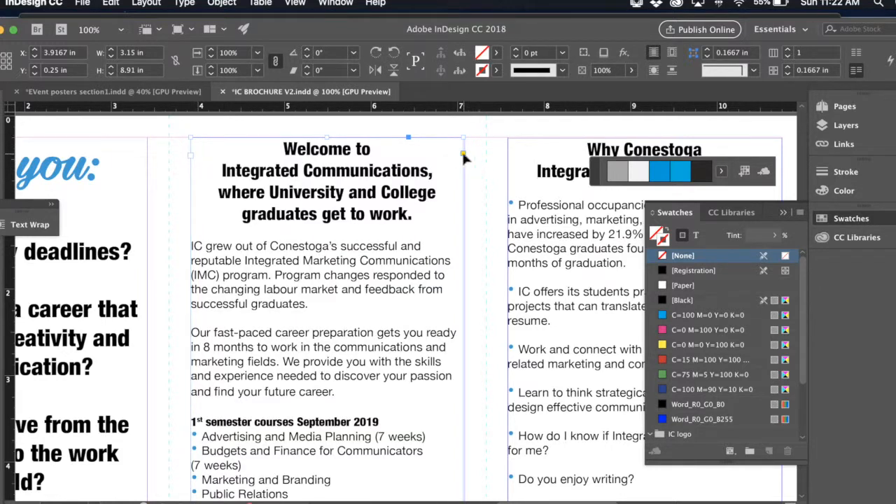
{"action": "left_click_drag", "start_coordinate": [464, 139], "coordinate": [465, 139]}
{"action": "left_click", "coordinate": [486, 198]}
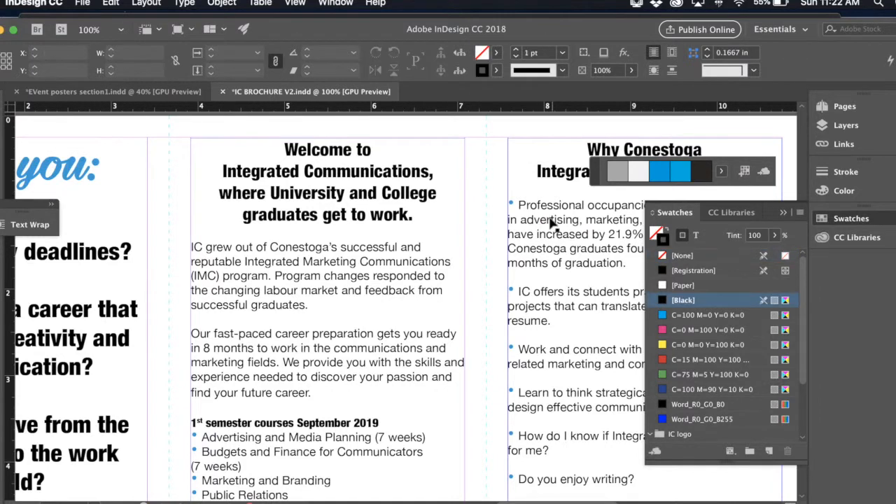
- Snap the Why Conestoga text frame's top and side edges to the margin guides, at X 7.5833 in, Y 0.25 in and 3.1667 in wide
{"action": "scroll", "coordinate": [550, 224], "scroll_direction": "right", "scroll_amount": 5}
{"action": "left_click", "coordinate": [534, 173]}
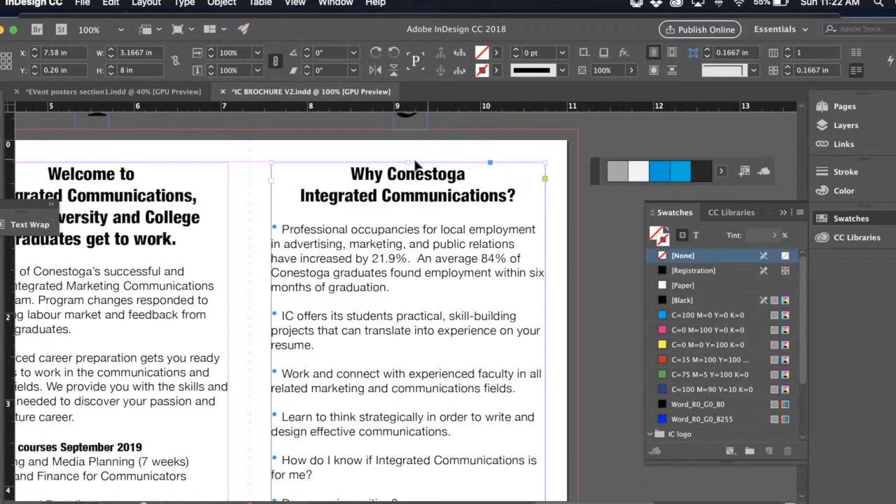
{"action": "left_click_drag", "start_coordinate": [406, 162], "coordinate": [406, 161]}
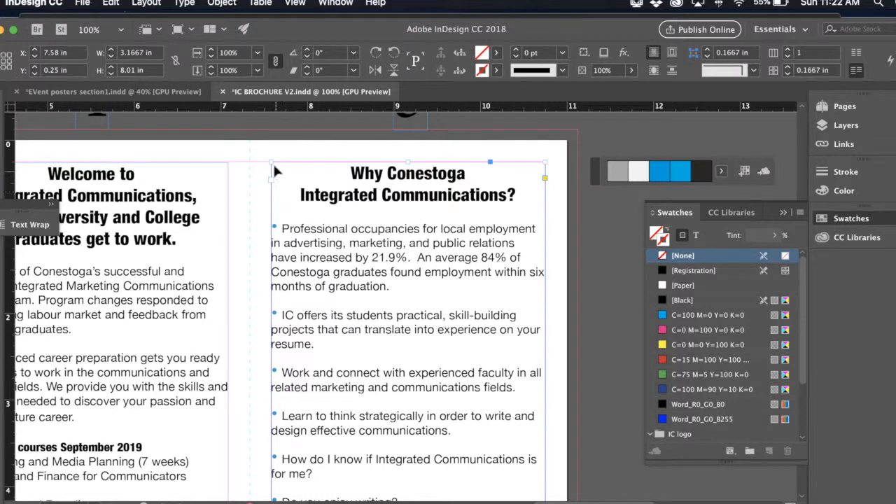
{"action": "left_click_drag", "start_coordinate": [271, 163], "coordinate": [271, 161]}
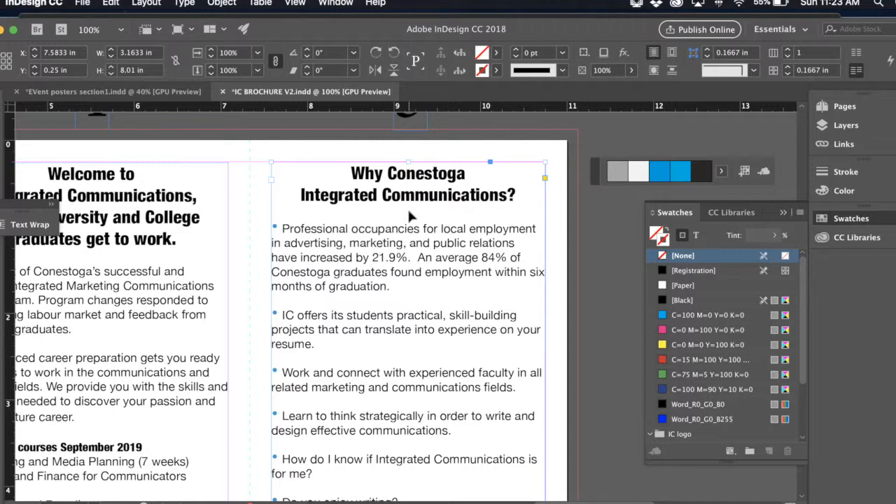
{"action": "key", "text": "super+equal"}
{"action": "scroll", "coordinate": [408, 207], "scroll_direction": "up", "scroll_amount": 10}
{"action": "scroll", "coordinate": [408, 210], "scroll_direction": "right", "scroll_amount": 5}
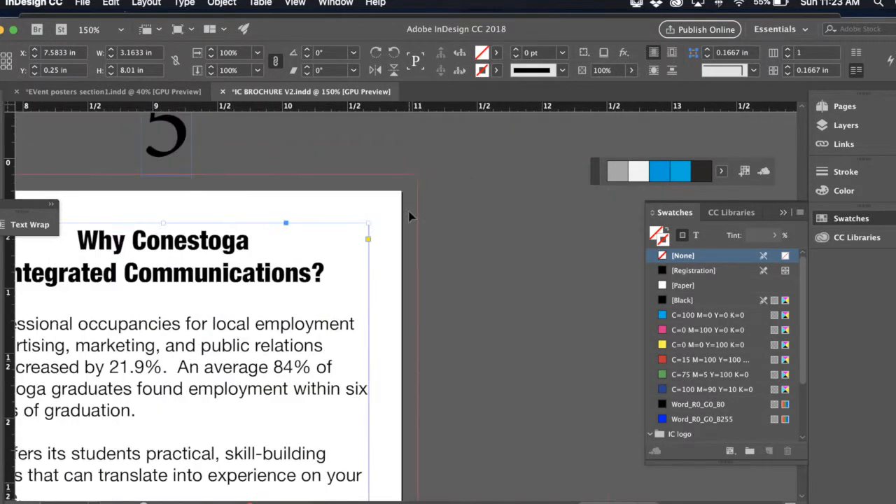
{"action": "left_click_drag", "start_coordinate": [367, 244], "coordinate": [368, 244]}
- Snap the top edge of the Welcome text frame to the page's top margin at Y 0.25 in
{"action": "scroll", "coordinate": [315, 266], "scroll_direction": "left", "scroll_amount": 10}
{"action": "scroll", "coordinate": [315, 266], "scroll_direction": "down", "scroll_amount": 3}
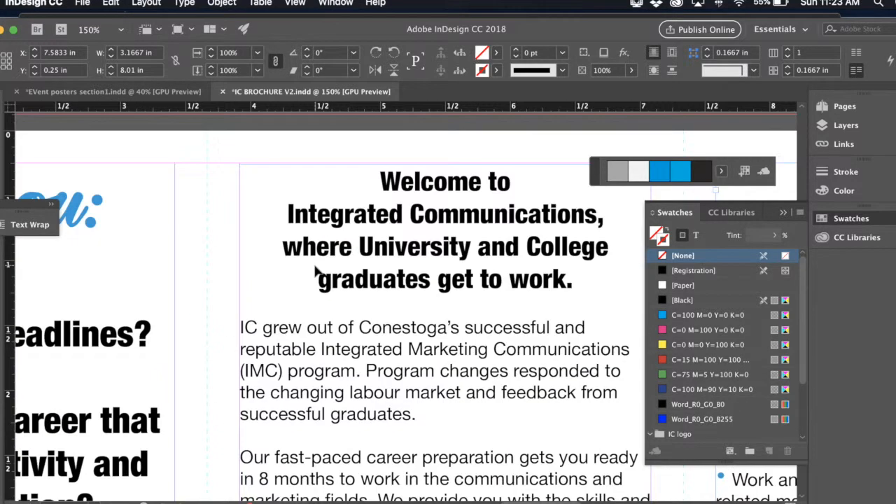
{"action": "left_click", "coordinate": [394, 207]}
{"action": "left_click_drag", "start_coordinate": [447, 166], "coordinate": [446, 164]}
- Raise the bottom edge of the "Are you:" text frame to the bottom margin guide, making the frame 8 in high
{"action": "scroll", "coordinate": [390, 234], "scroll_direction": "down", "scroll_amount": 15}
{"action": "scroll", "coordinate": [391, 234], "scroll_direction": "left", "scroll_amount": 3}
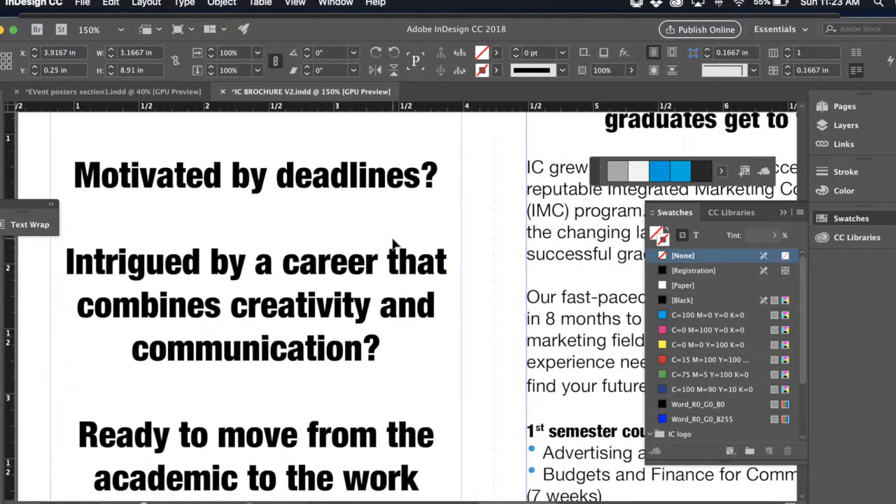
{"action": "scroll", "coordinate": [391, 234], "scroll_direction": "down", "scroll_amount": 10}
{"action": "scroll", "coordinate": [391, 234], "scroll_direction": "right", "scroll_amount": 5}
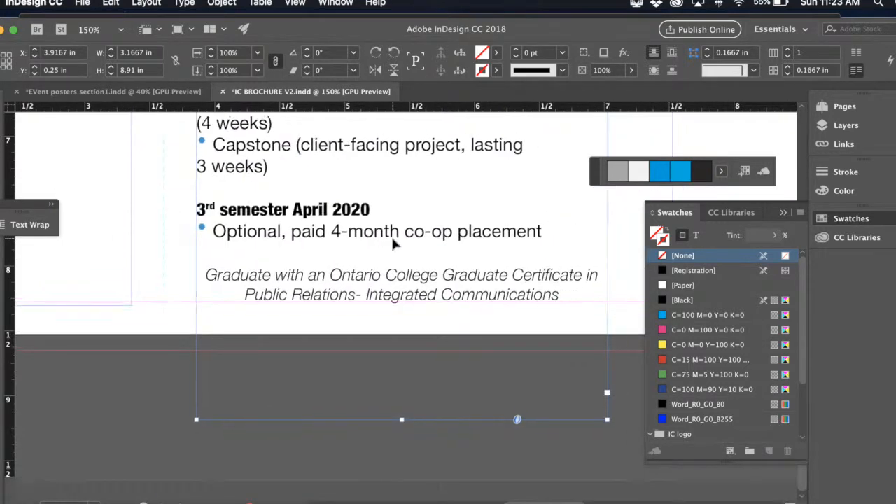
{"action": "scroll", "coordinate": [391, 235], "scroll_direction": "up", "scroll_amount": 7}
{"action": "scroll", "coordinate": [391, 235], "scroll_direction": "left", "scroll_amount": 15}
{"action": "scroll", "coordinate": [390, 234], "scroll_direction": "down", "scroll_amount": 4}
{"action": "scroll", "coordinate": [392, 243], "scroll_direction": "up", "scroll_amount": 2}
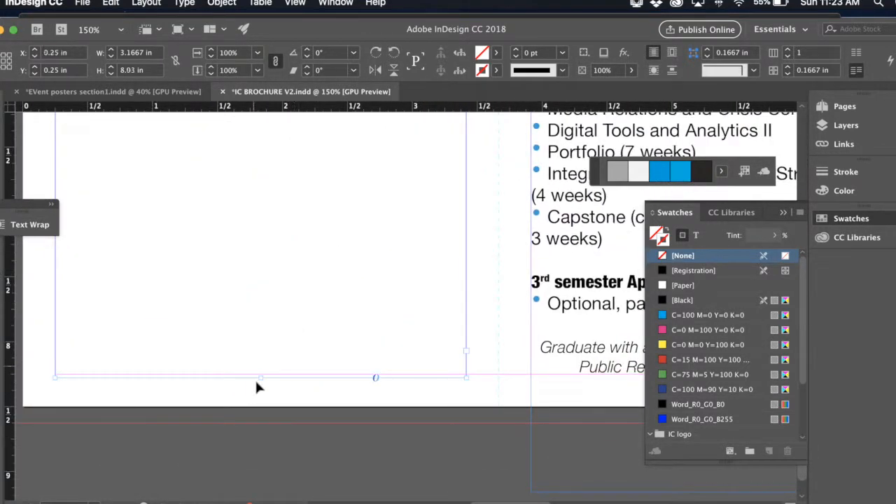
{"action": "left_click_drag", "start_coordinate": [258, 375], "coordinate": [262, 374]}
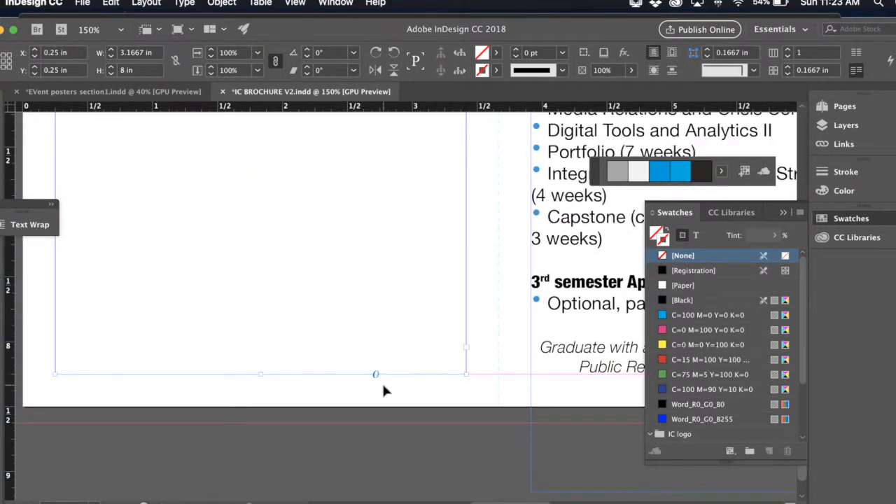
- Raise the bottom edge of the Welcome text frame to the bottom margin for an 8 in height, deselect it, and fit the page in view
{"action": "scroll", "coordinate": [383, 386], "scroll_direction": "right", "scroll_amount": 10}
{"action": "scroll", "coordinate": [383, 386], "scroll_direction": "down", "scroll_amount": 1}
{"action": "left_click", "coordinate": [398, 333]}
{"action": "left_click_drag", "start_coordinate": [394, 454], "coordinate": [404, 337]}
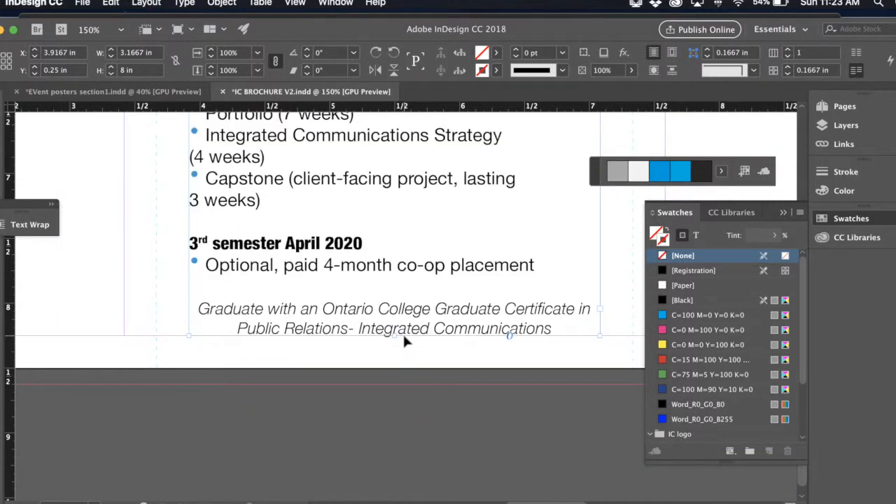
{"action": "left_click", "coordinate": [537, 356]}
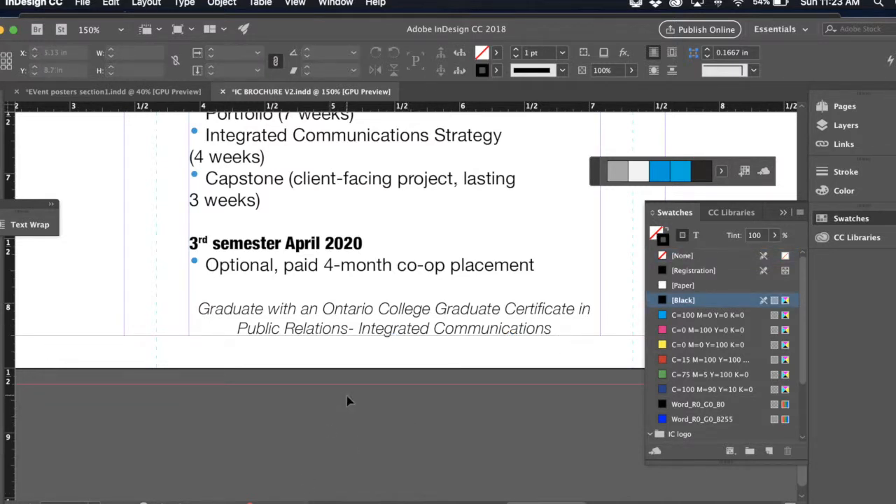
{"action": "key", "text": "super+0"}
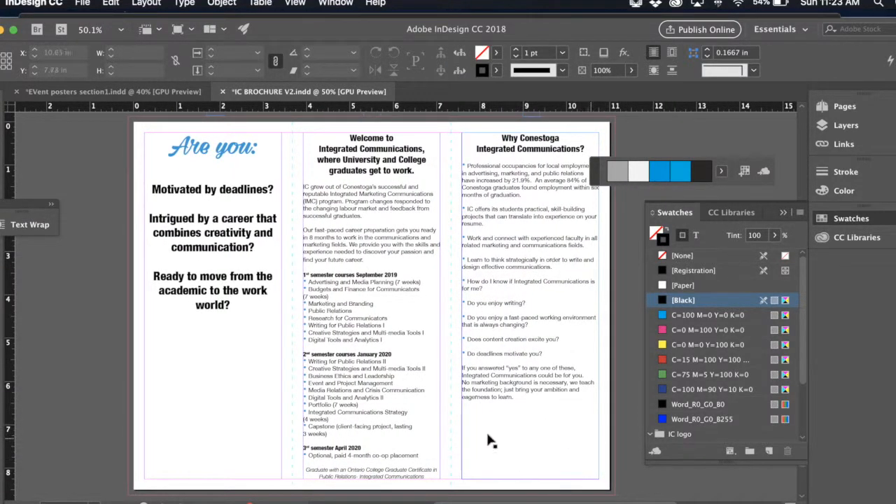
- Copy the IC logo from the outside middle panel and place the copy at the bottom margin of the Why Conestoga column
{"action": "scroll", "coordinate": [501, 457], "scroll_direction": "up", "scroll_amount": 10}
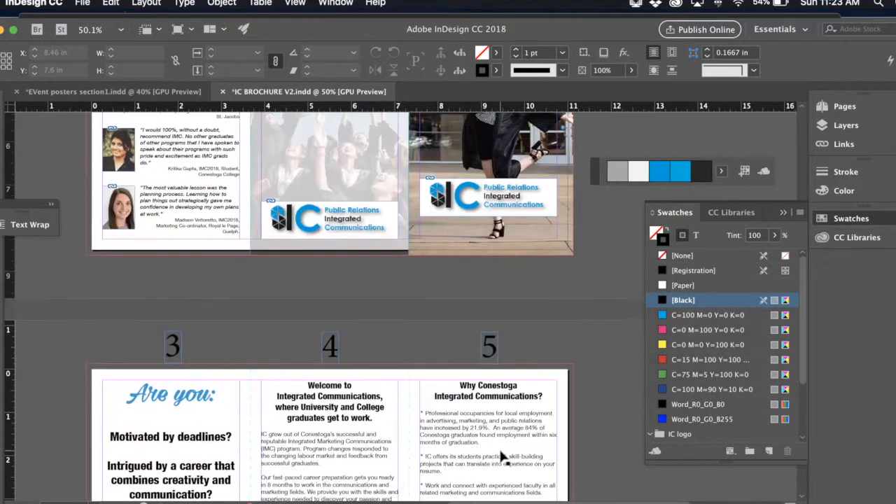
{"action": "left_click", "coordinate": [363, 271]}
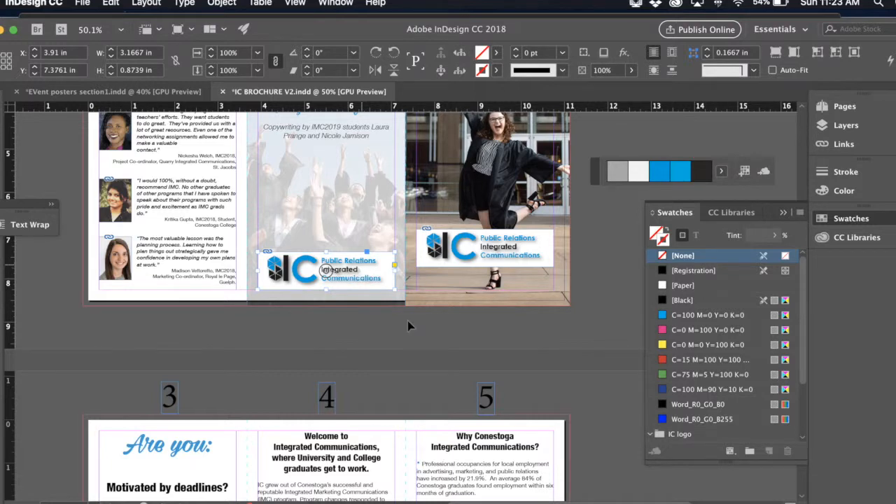
{"action": "scroll", "coordinate": [420, 335], "scroll_direction": "down", "scroll_amount": 10}
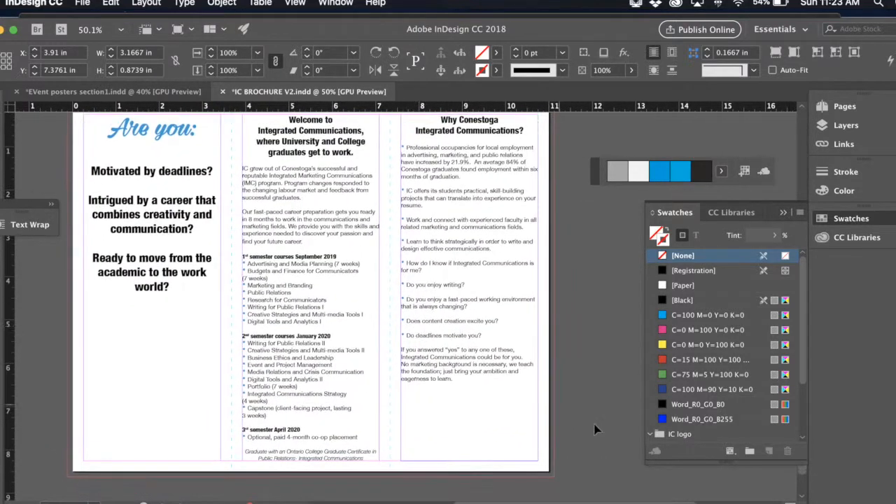
{"action": "left_click", "coordinate": [595, 429]}
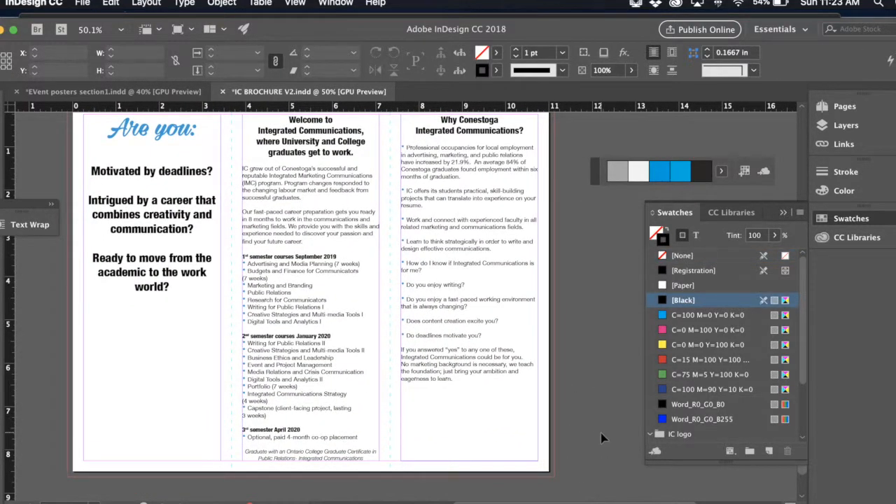
{"action": "key", "text": "super+v"}
{"action": "left_click_drag", "start_coordinate": [507, 401], "coordinate": [518, 453]}
{"action": "left_click", "coordinate": [586, 416]}
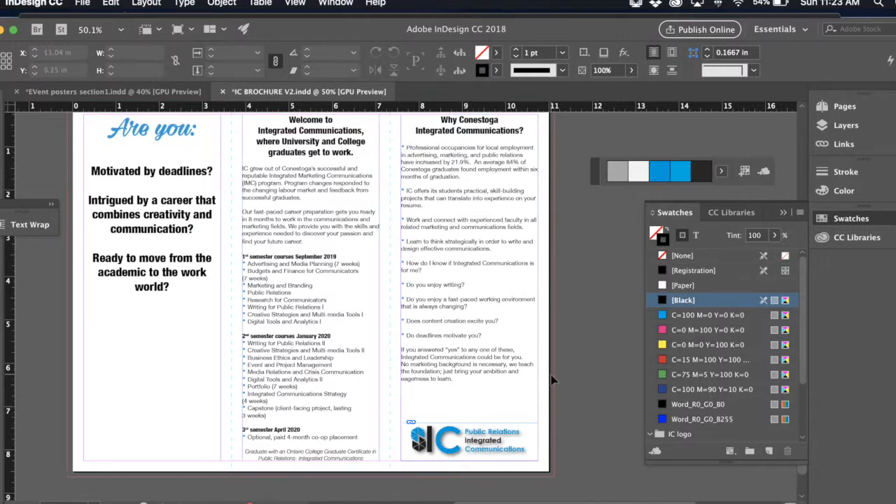
- Examine the layout of the three inside columns and the empty space beneath the "Are you:" text
{"action": "scroll", "coordinate": [585, 378], "scroll_direction": "up", "scroll_amount": 2}
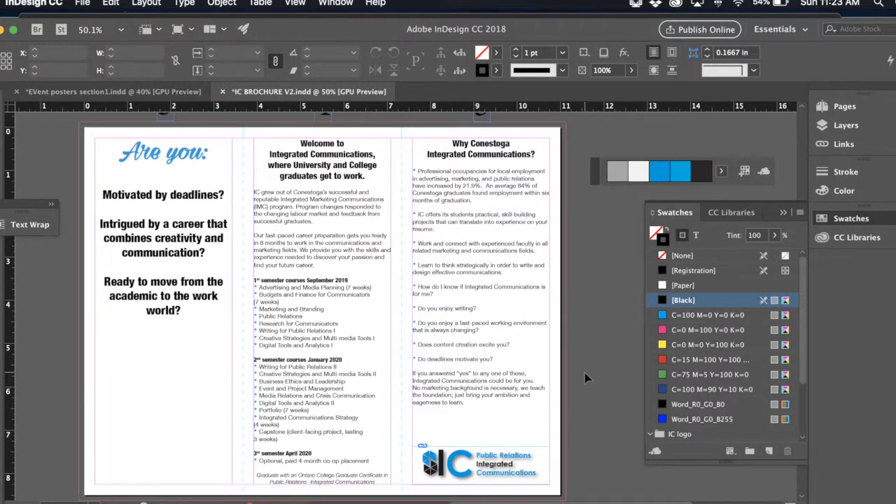
{"action": "scroll", "coordinate": [584, 379], "scroll_direction": "down", "scroll_amount": 1}
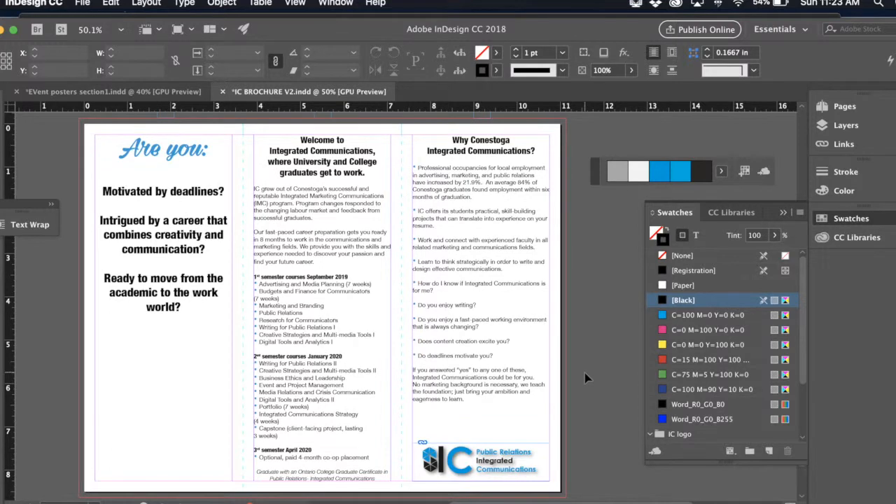
{"action": "scroll", "coordinate": [586, 377], "scroll_direction": "down", "scroll_amount": 2}
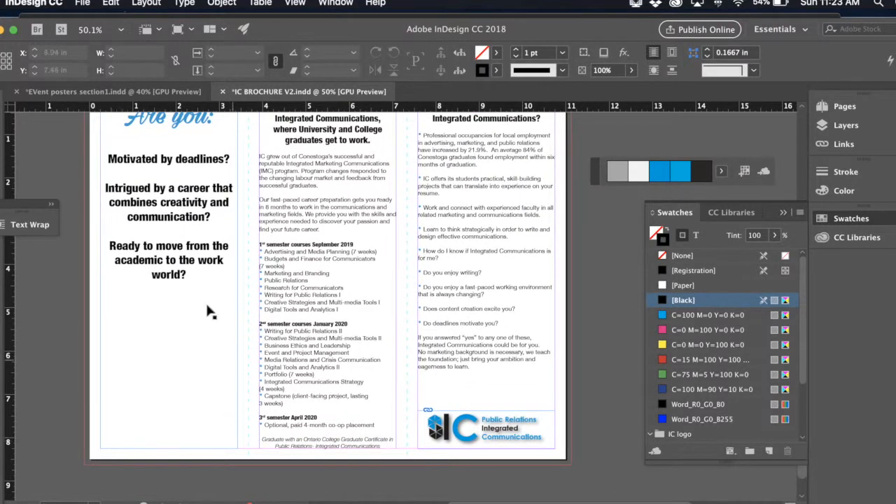
{"action": "scroll", "coordinate": [260, 408], "scroll_direction": "left", "scroll_amount": 2}
{"action": "scroll", "coordinate": [260, 408], "scroll_direction": "up", "scroll_amount": 1}
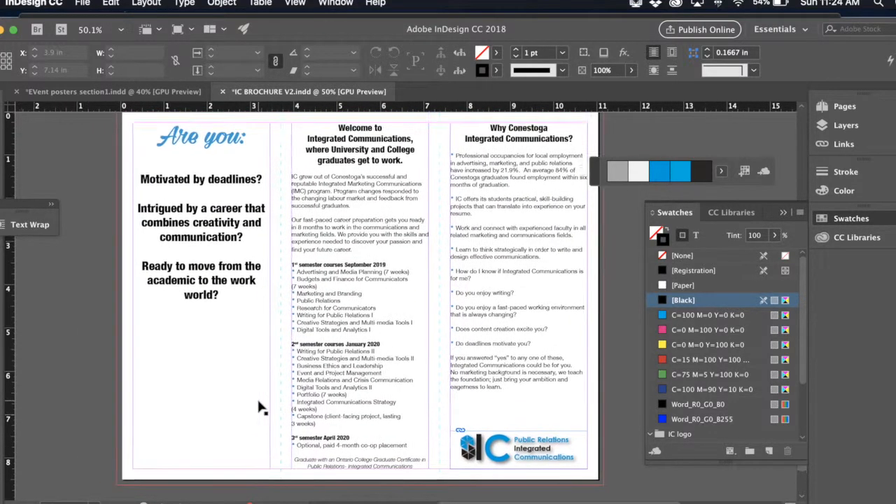
{"action": "scroll", "coordinate": [260, 407], "scroll_direction": "down", "scroll_amount": 1}
{"action": "scroll", "coordinate": [261, 408], "scroll_direction": "left", "scroll_amount": 1}
{"action": "scroll", "coordinate": [283, 356], "scroll_direction": "up", "scroll_amount": 1}
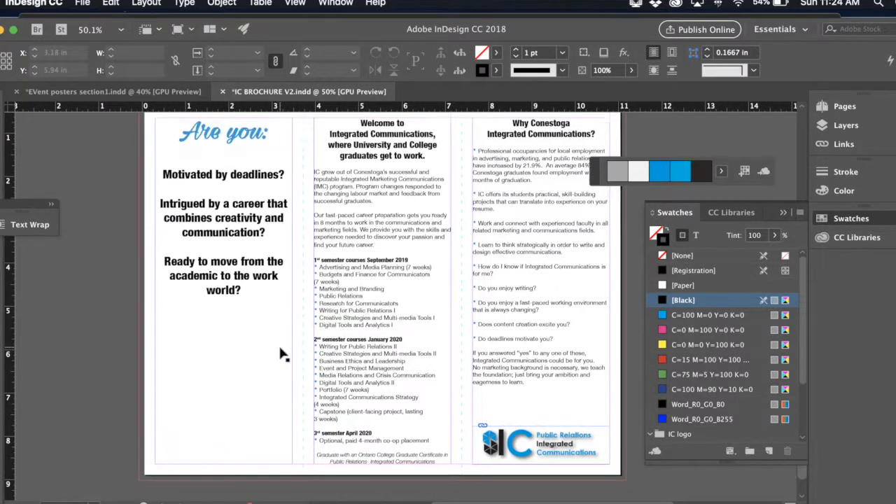
{"action": "left_click", "coordinate": [226, 136]}
{"action": "mouse_move", "coordinate": [224, 126]}
{"action": "left_mouse_down"}
{"action": "mouse_move", "coordinate": [223, 318]}
{"action": "mouse_move", "coordinate": [228, 131]}
{"action": "left_mouse_up"}
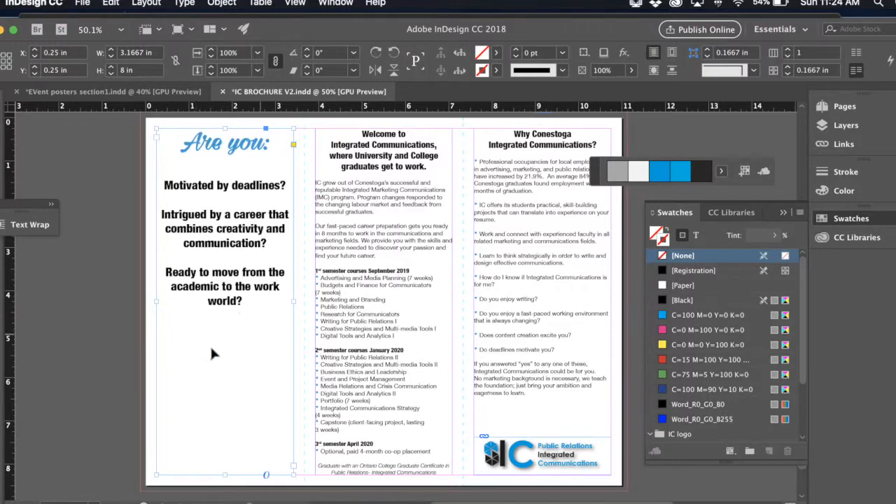
{"action": "left_click", "coordinate": [636, 357]}
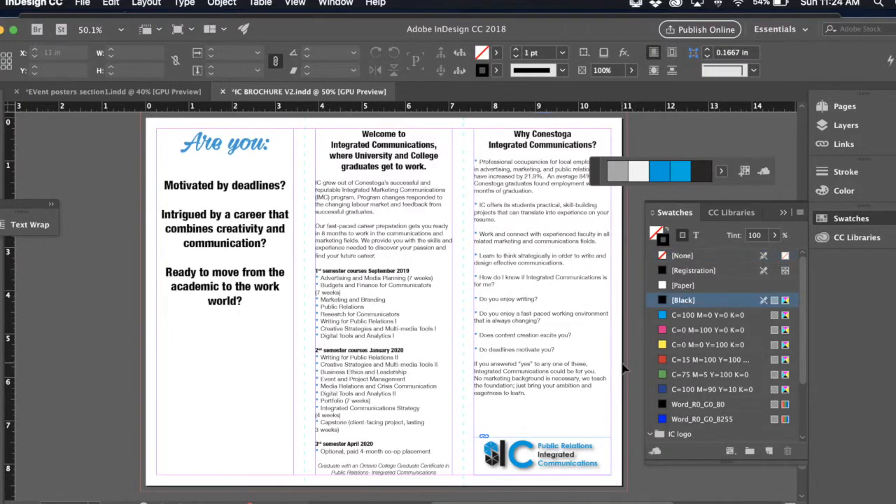
{"action": "scroll", "coordinate": [588, 369], "scroll_direction": "right", "scroll_amount": 2}
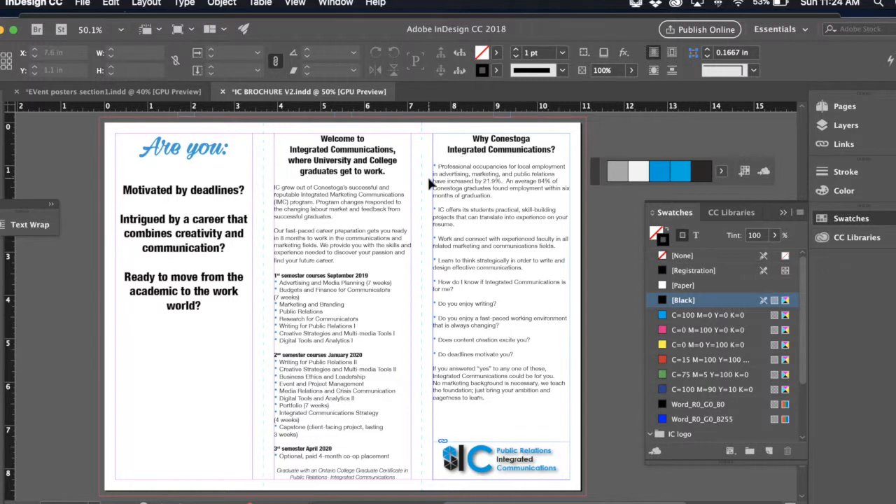
- Shorten the "Are you:" text frame from its bottom edge to 4.31 in high, ending just below "world?"
{"action": "left_click", "coordinate": [208, 386]}
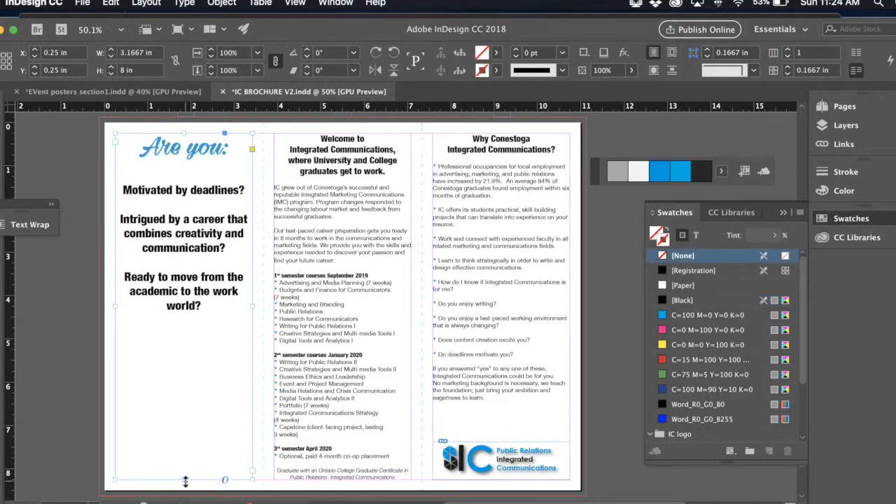
{"action": "left_click_drag", "start_coordinate": [186, 481], "coordinate": [177, 322]}
{"action": "left_click", "coordinate": [188, 398]}
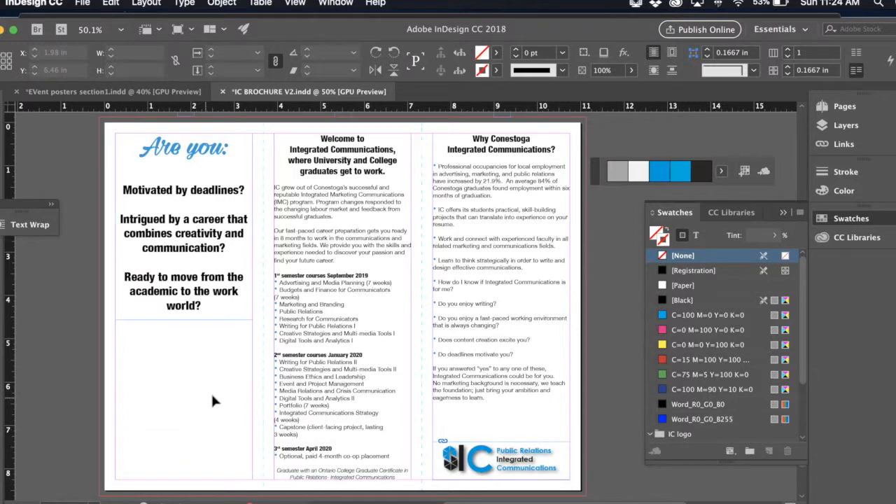
{"action": "left_click", "coordinate": [83, 2]}
{"action": "left_click", "coordinate": [97, 174]}
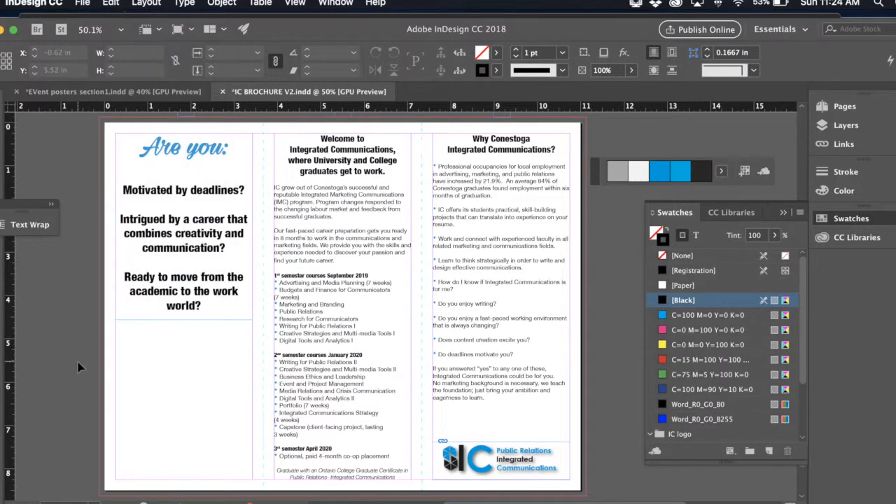
{"action": "left_click", "coordinate": [187, 220]}
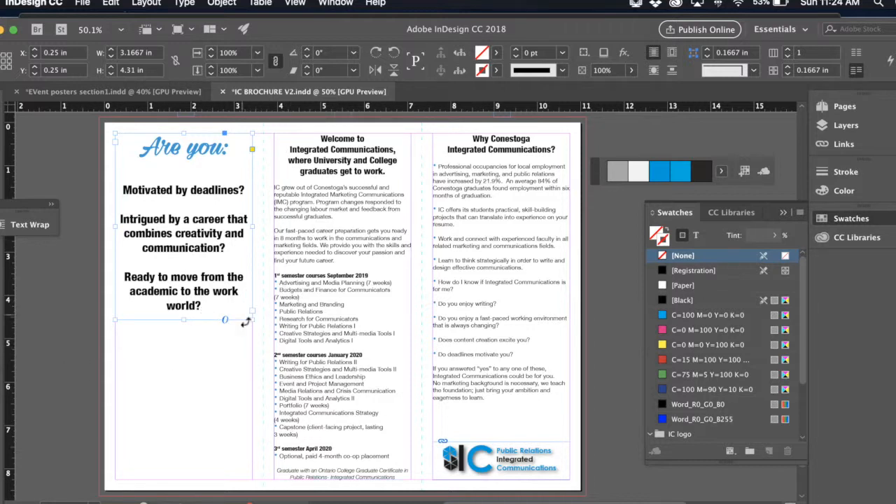
{"action": "left_click", "coordinate": [67, 352]}
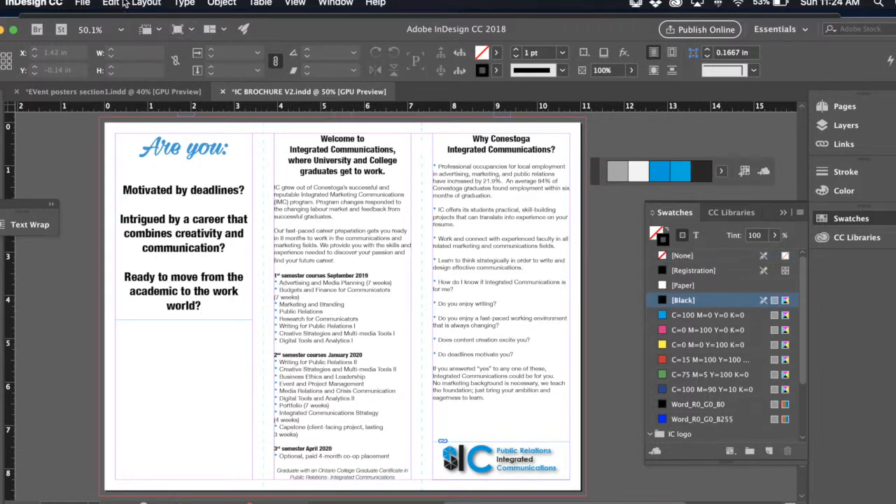
- Place academy-accomplishment-celebrate-267885.jpg from the Downloads folder directly beneath the "Are you:" text, 3.1667 in wide to match the column
{"action": "left_click", "coordinate": [83, 4]}
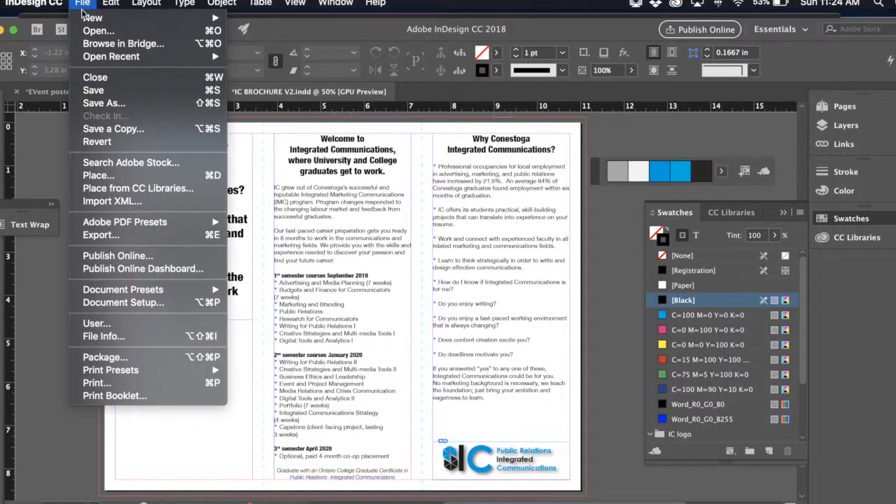
{"action": "left_click", "coordinate": [117, 176]}
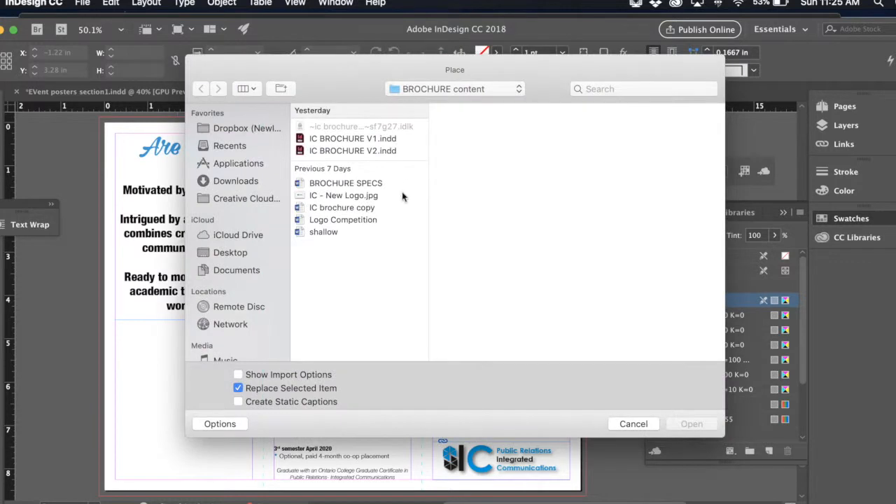
{"action": "left_click", "coordinate": [233, 182]}
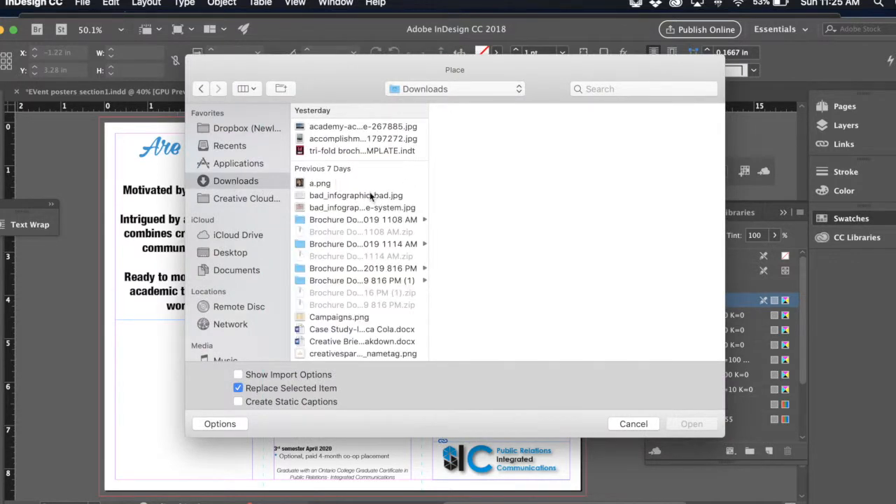
{"action": "left_click", "coordinate": [345, 127]}
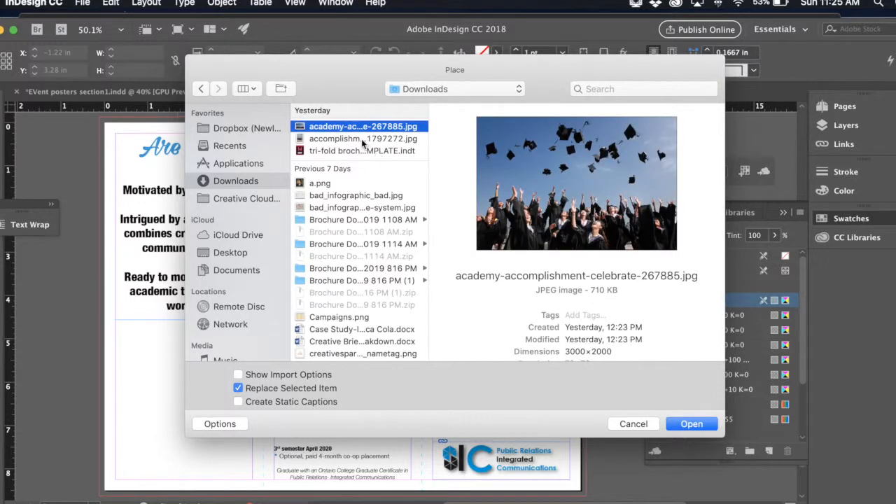
{"action": "left_click", "coordinate": [361, 139]}
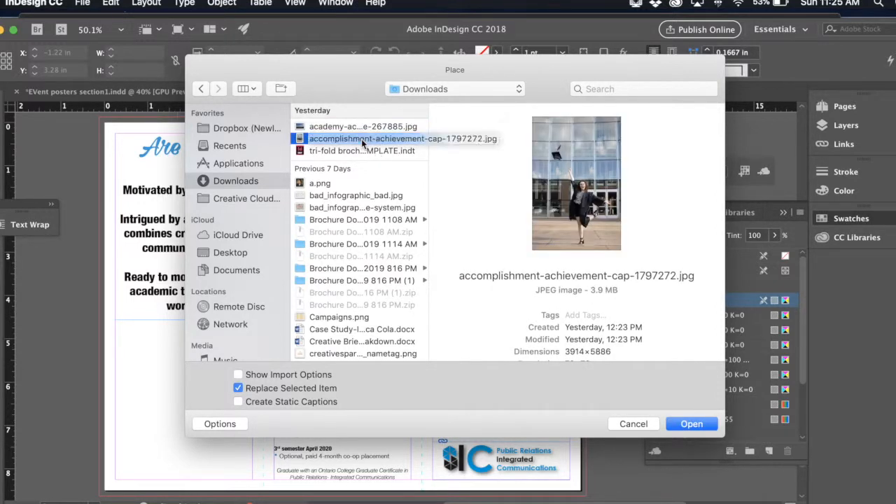
{"action": "left_click", "coordinate": [364, 127]}
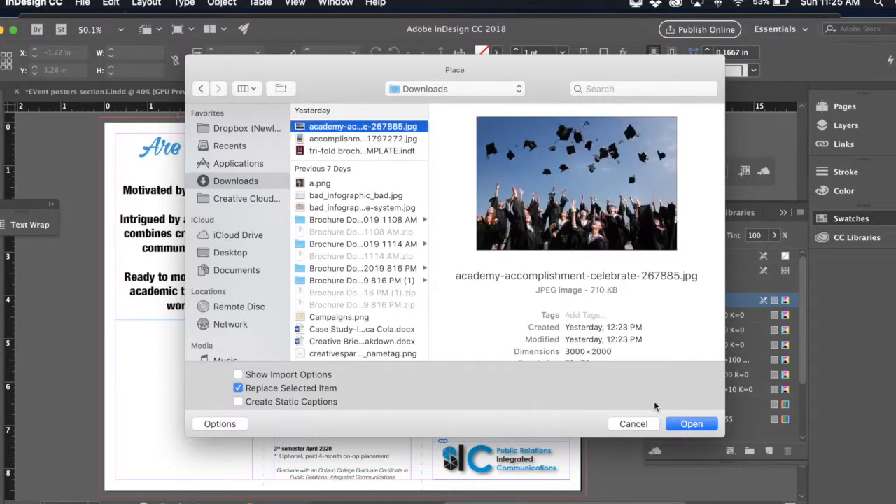
{"action": "left_click", "coordinate": [695, 428]}
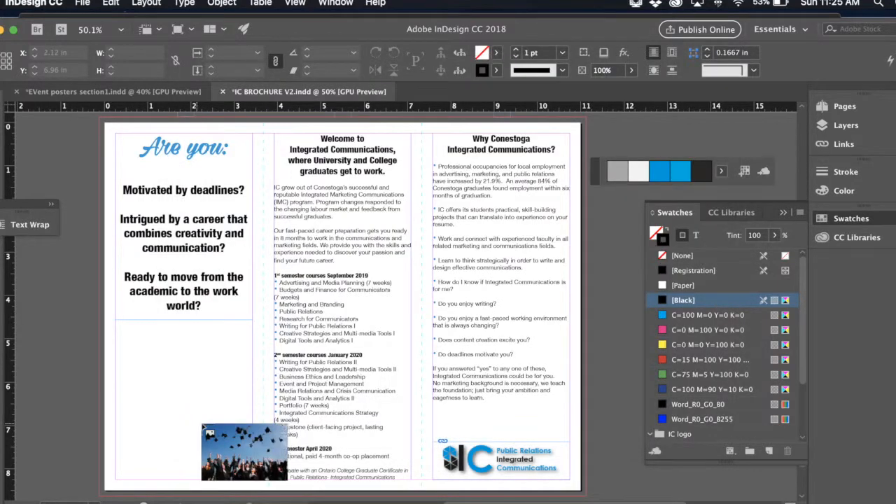
{"action": "left_click", "coordinate": [116, 327]}
{"action": "left_click_drag", "start_coordinate": [117, 327], "coordinate": [253, 437]}
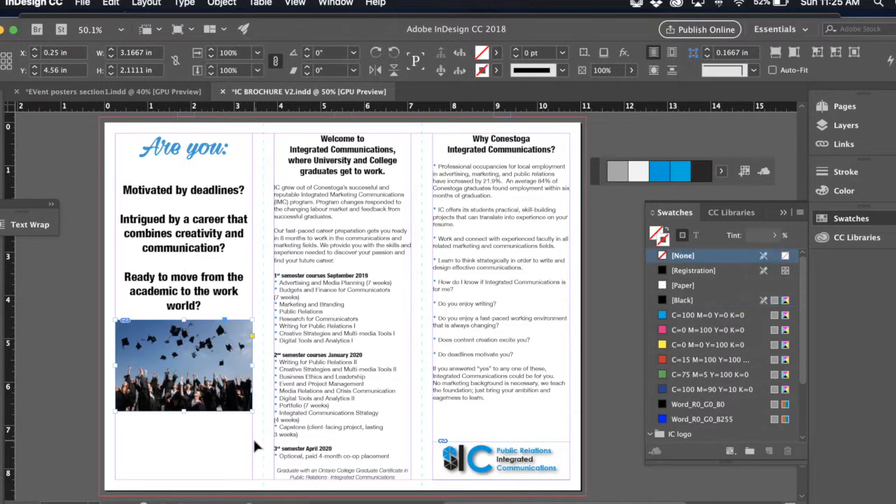
- Extend the graduation photo's frame down to the bottom margin for a 3.69 in height, fill it proportionally, and deselect it
{"action": "left_click_drag", "start_coordinate": [183, 411], "coordinate": [181, 480]}
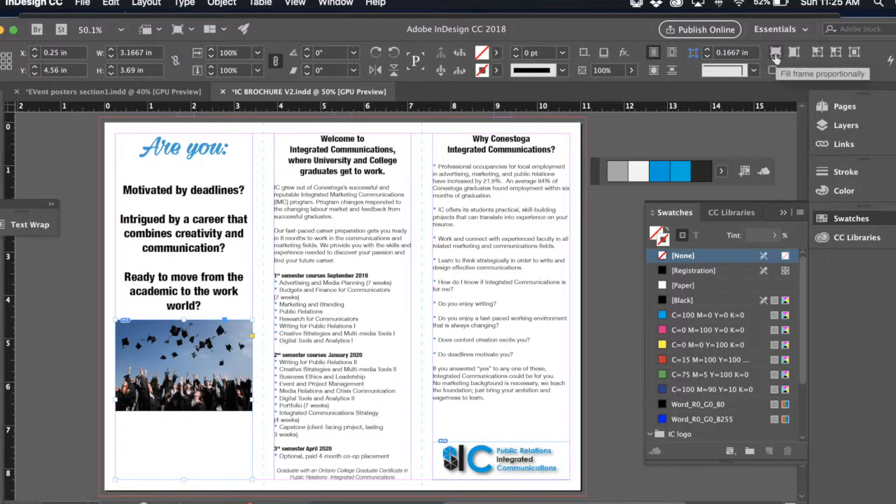
{"action": "left_click", "coordinate": [775, 54]}
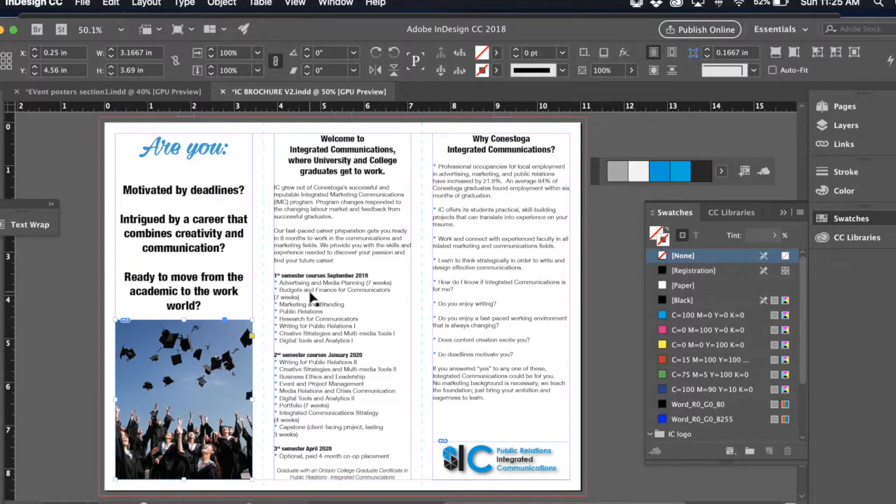
{"action": "scroll", "coordinate": [350, 294], "scroll_direction": "down", "scroll_amount": 3}
{"action": "scroll", "coordinate": [222, 249], "scroll_direction": "left", "scroll_amount": 1}
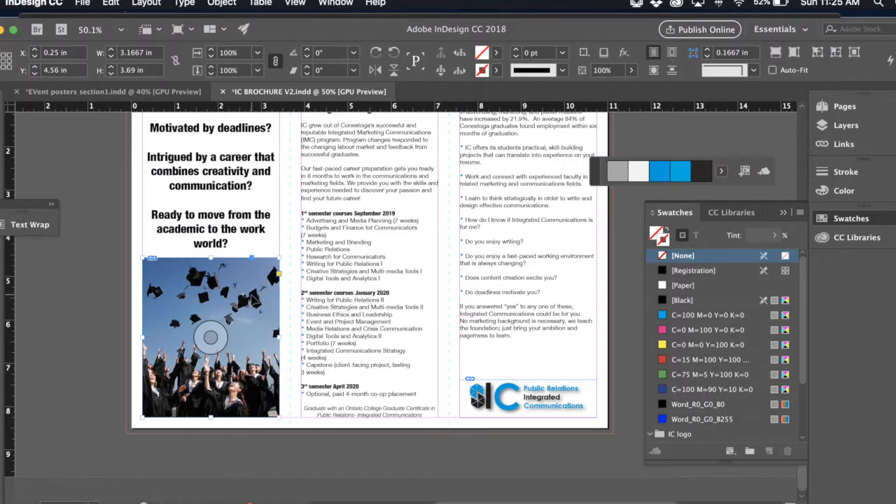
{"action": "left_click", "coordinate": [107, 324]}
- Examine the outside panels and the inside columns to compare the layout of photos and logos
{"action": "scroll", "coordinate": [222, 321], "scroll_direction": "up", "scroll_amount": 7}
{"action": "scroll", "coordinate": [222, 320], "scroll_direction": "right", "scroll_amount": 5}
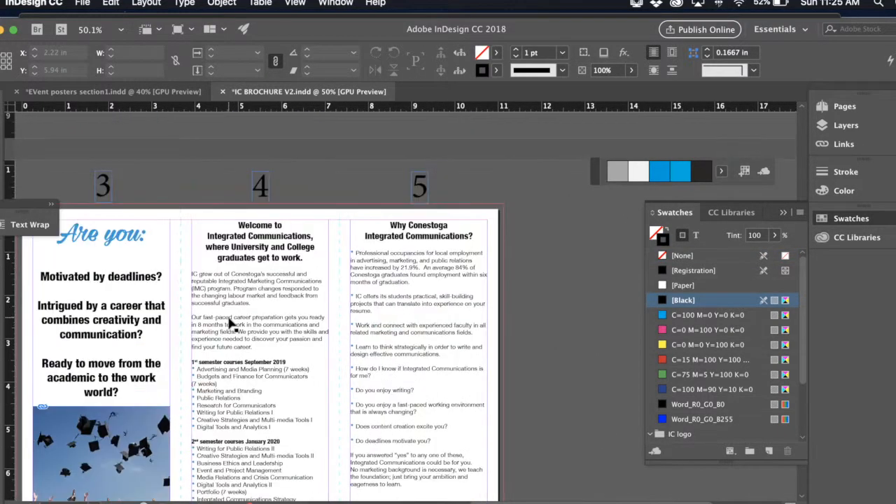
{"action": "scroll", "coordinate": [232, 322], "scroll_direction": "down", "scroll_amount": 10}
{"action": "scroll", "coordinate": [233, 322], "scroll_direction": "up", "scroll_amount": 2}
{"action": "scroll", "coordinate": [233, 322], "scroll_direction": "left", "scroll_amount": 1}
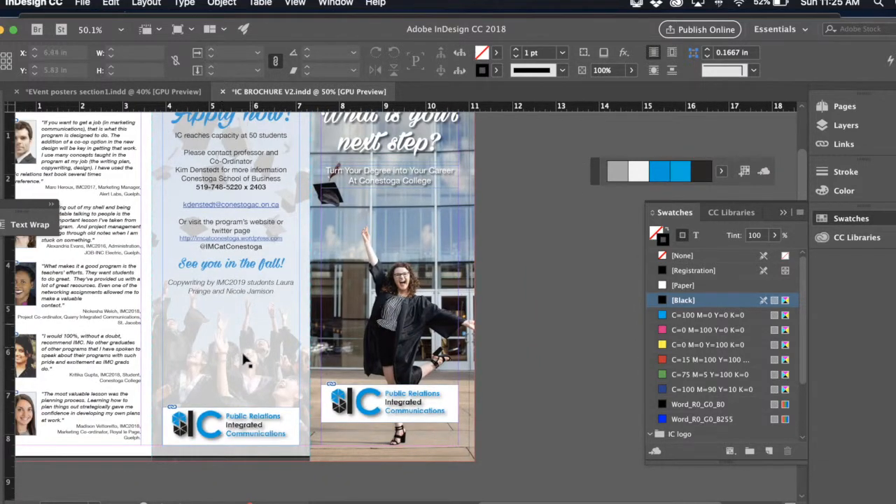
{"action": "scroll", "coordinate": [246, 361], "scroll_direction": "down", "scroll_amount": 15}
{"action": "scroll", "coordinate": [143, 371], "scroll_direction": "up", "scroll_amount": 1}
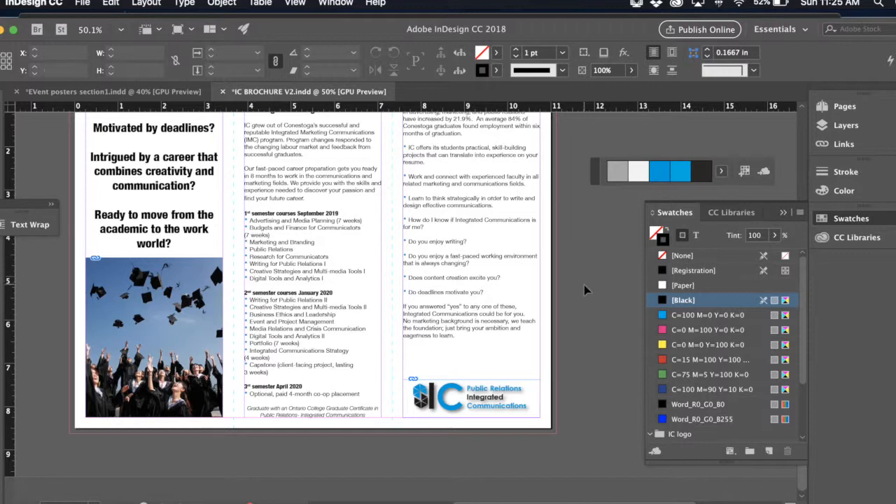
- Swap the photo and text in the first inside column, putting the photo at the top margin and the "Are you:" frame beneath it
{"action": "scroll", "coordinate": [584, 285], "scroll_direction": "up", "scroll_amount": 2}
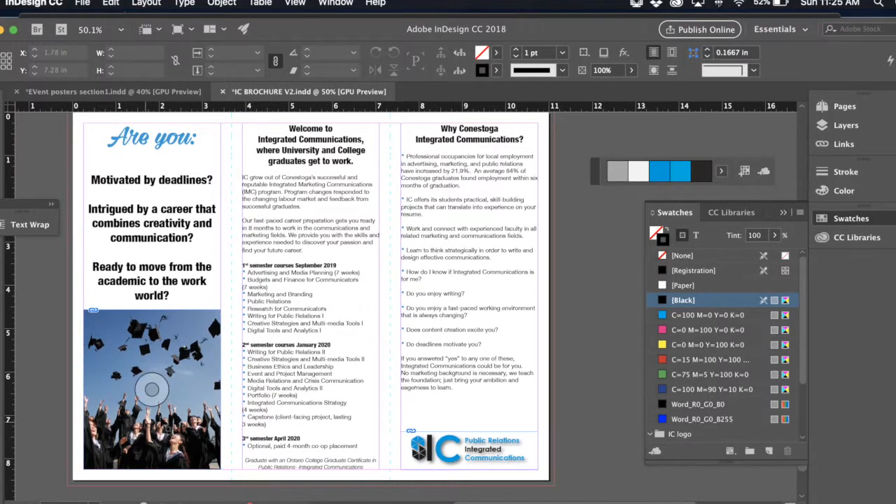
{"action": "left_click_drag", "start_coordinate": [180, 405], "coordinate": [179, 212]}
{"action": "left_click_drag", "start_coordinate": [180, 306], "coordinate": [180, 470]}
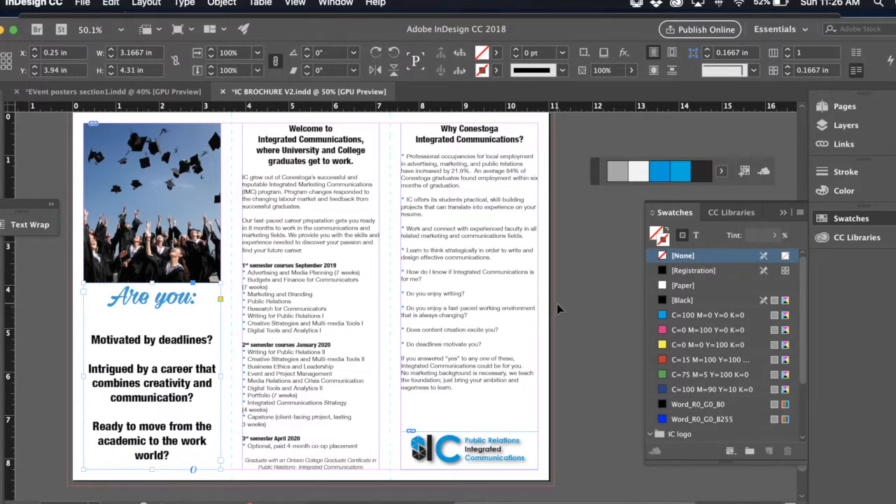
- Reduce the font size of the blank line between the "Are you:" heading and "Motivated by deadlines?"
{"action": "double_click", "coordinate": [154, 322]}
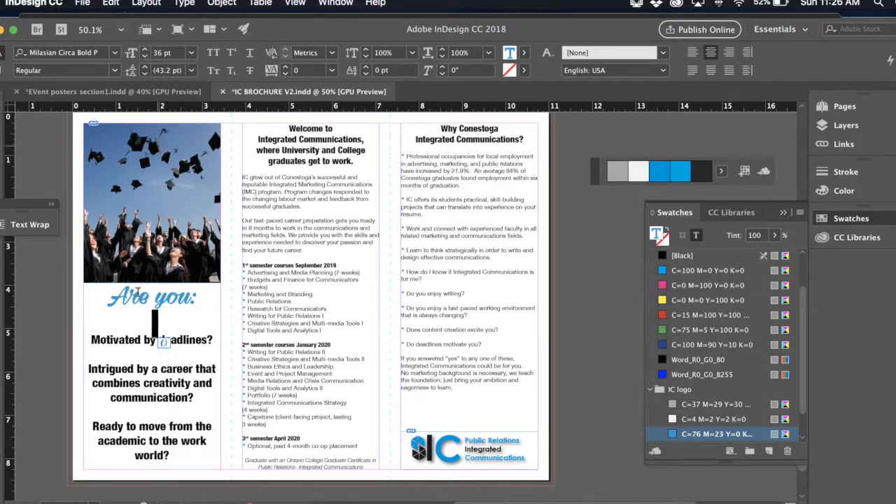
{"action": "left_click", "coordinate": [144, 57]}
{"action": "left_click", "coordinate": [144, 57]}
{"action": "left_click", "coordinate": [144, 58]}
{"action": "left_click", "coordinate": [145, 58]}
{"action": "left_click", "coordinate": [145, 57]}
{"action": "left_click", "coordinate": [144, 58]}
{"action": "left_click", "coordinate": [144, 57]}
{"action": "left_click", "coordinate": [144, 60]}
{"action": "key", "text": "Escape"}
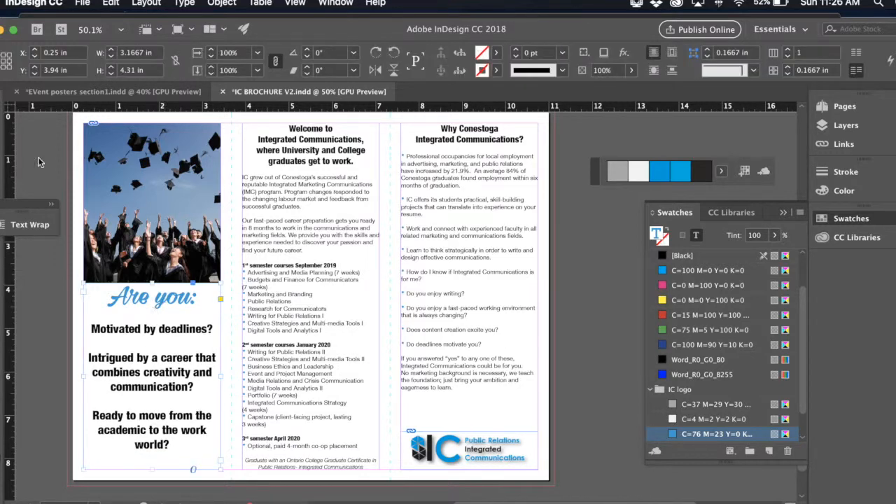
- Lower the top edge of the "Are you:" text frame to a 4.11 in height, leaving a gap beneath the photo, and deselect it
{"action": "left_click_drag", "start_coordinate": [152, 284], "coordinate": [152, 292]}
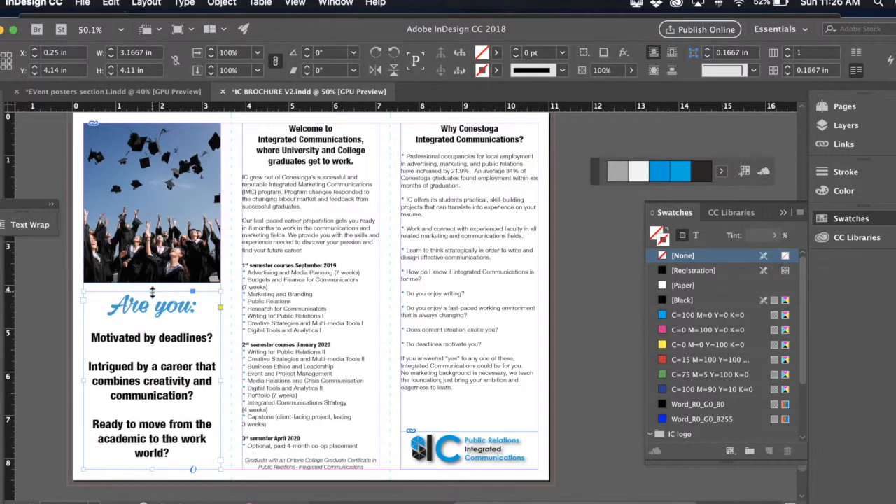
{"action": "left_click", "coordinate": [590, 280]}
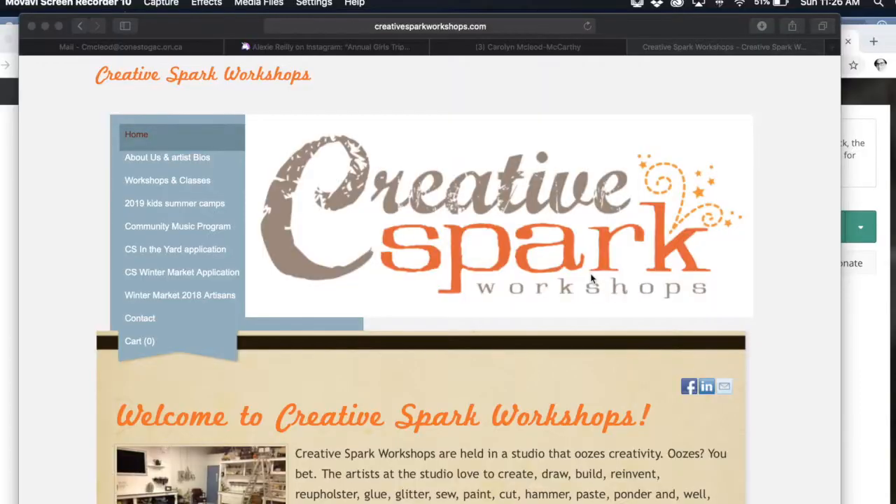
- Return to InDesign and hide the margin and column guides on the brochure pages
{"action": "left_click", "coordinate": [12, 268]}
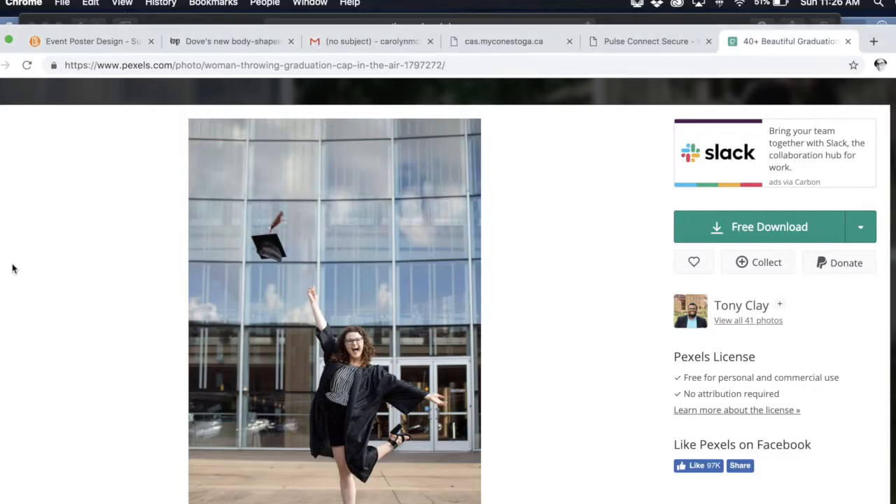
{"action": "key", "text": "super+Tab"}
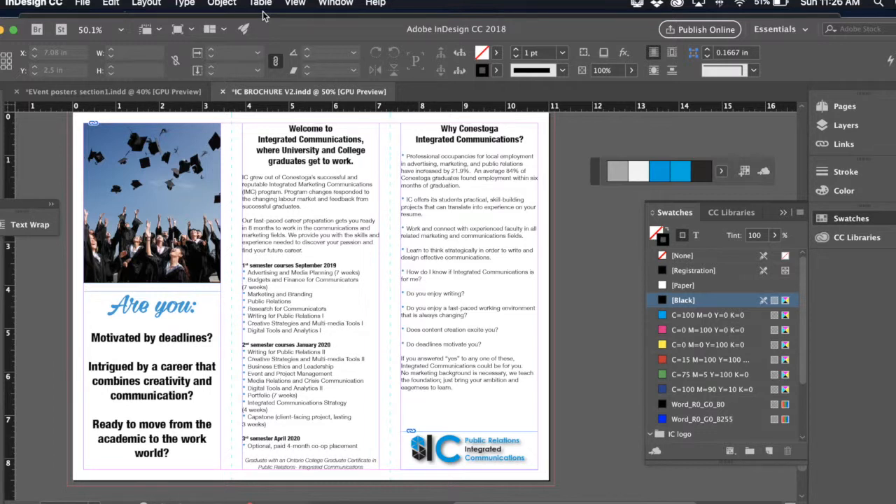
{"action": "key", "text": "super+semicolon"}
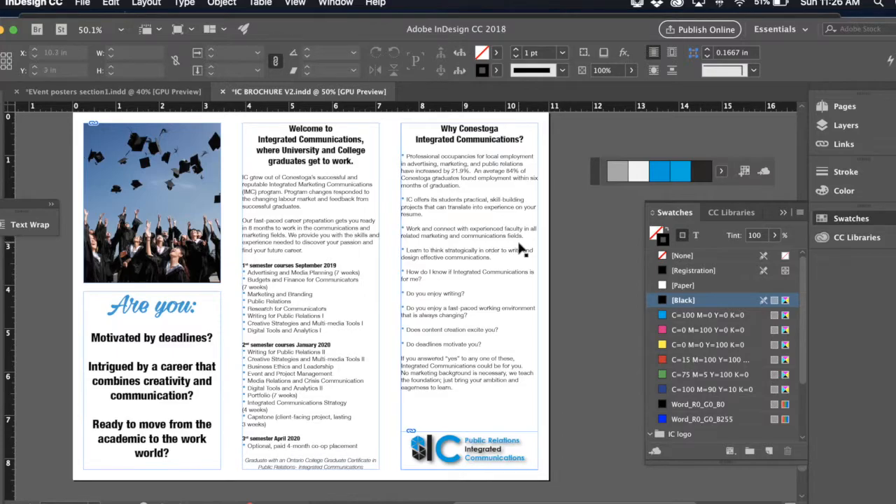
- Check the Extras display options and hide the frame edges throughout the brochure
{"action": "key", "text": "super+Tab"}
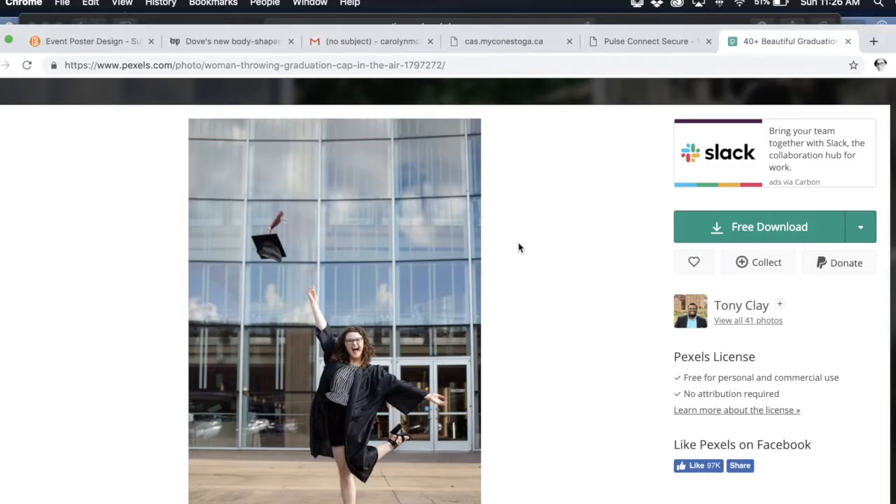
{"action": "key", "text": "super+Tab"}
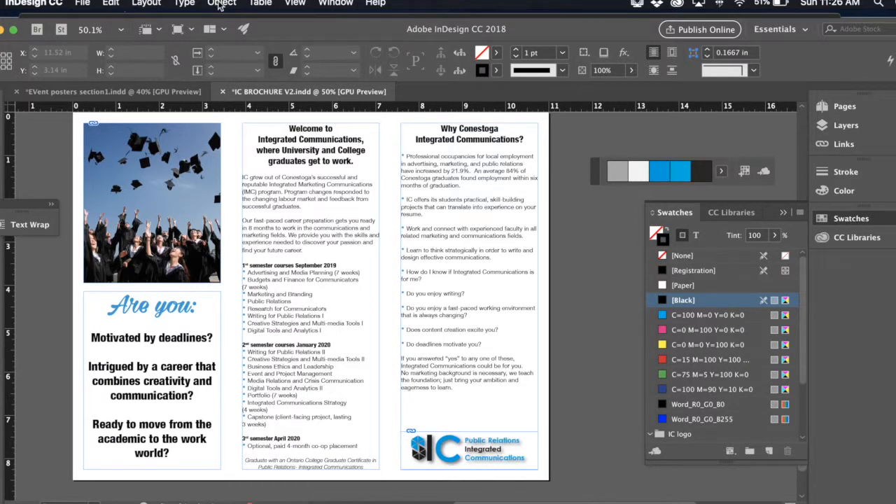
{"action": "left_click", "coordinate": [296, 3]}
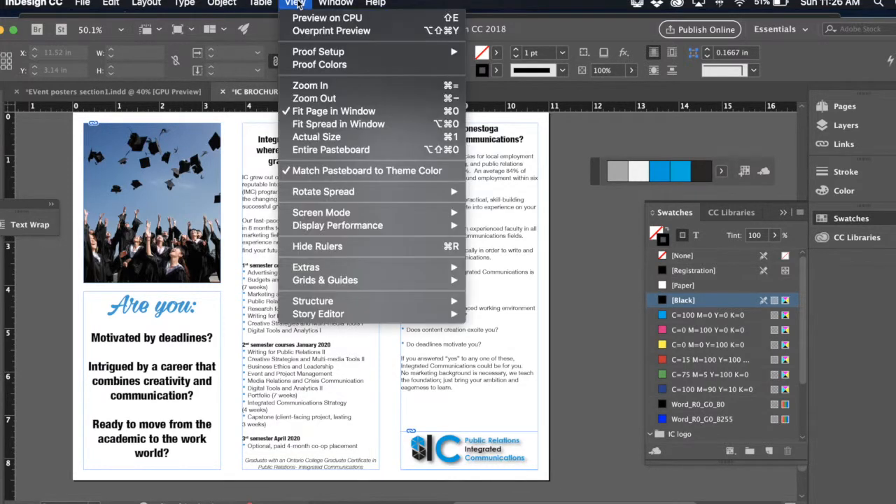
{"action": "mouse_move", "coordinate": [301, 273]}
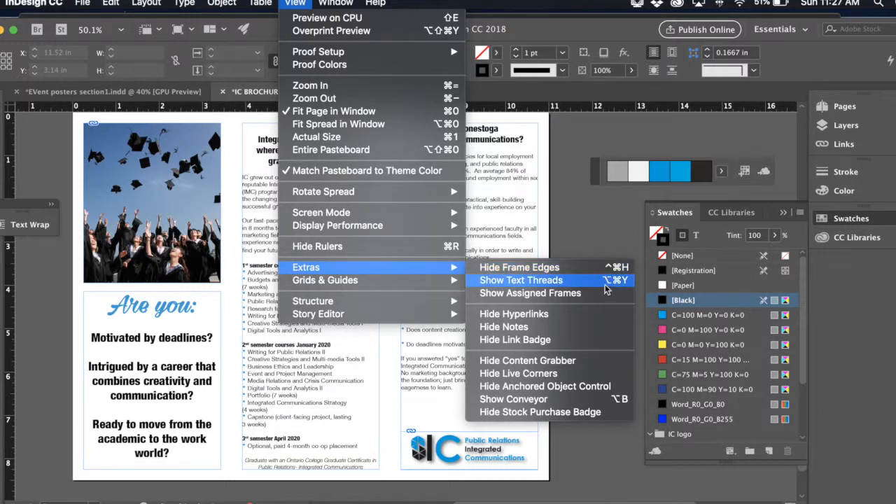
{"action": "left_click", "coordinate": [603, 463]}
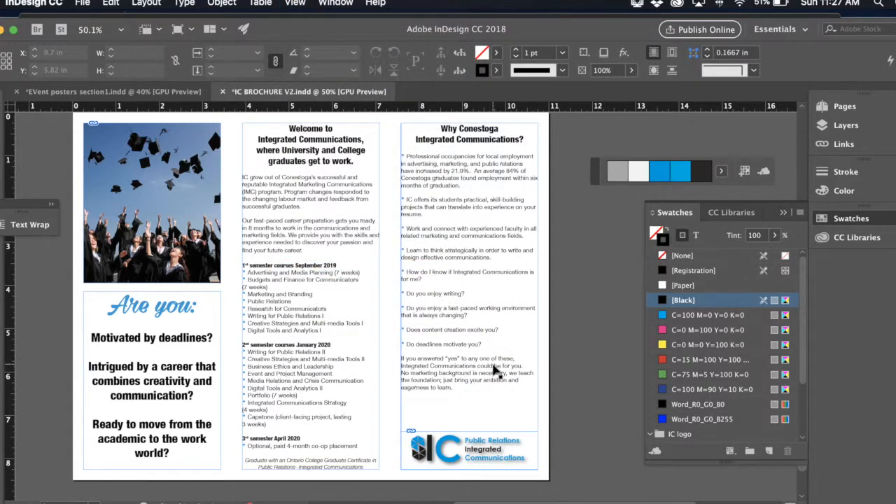
{"action": "key", "text": "super+h"}
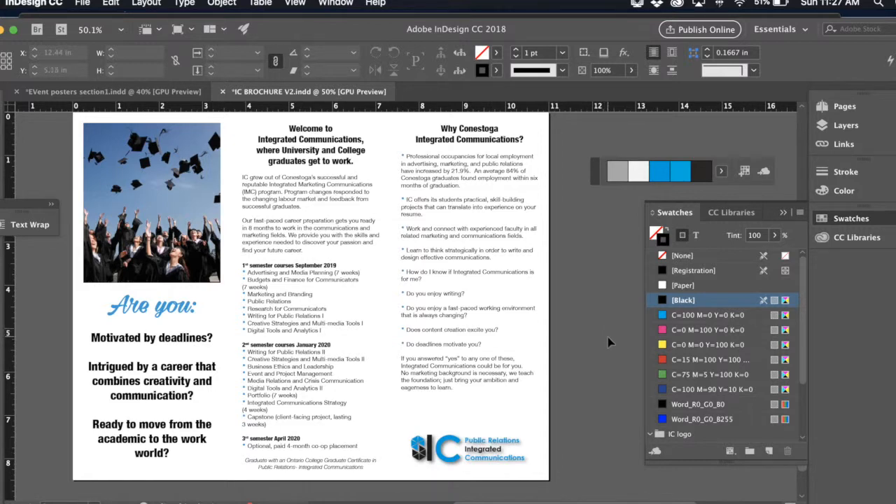
- Review the inside columns and the outside panels of the brochure without guides or frame edges
{"action": "scroll", "coordinate": [610, 342], "scroll_direction": "left", "scroll_amount": 1}
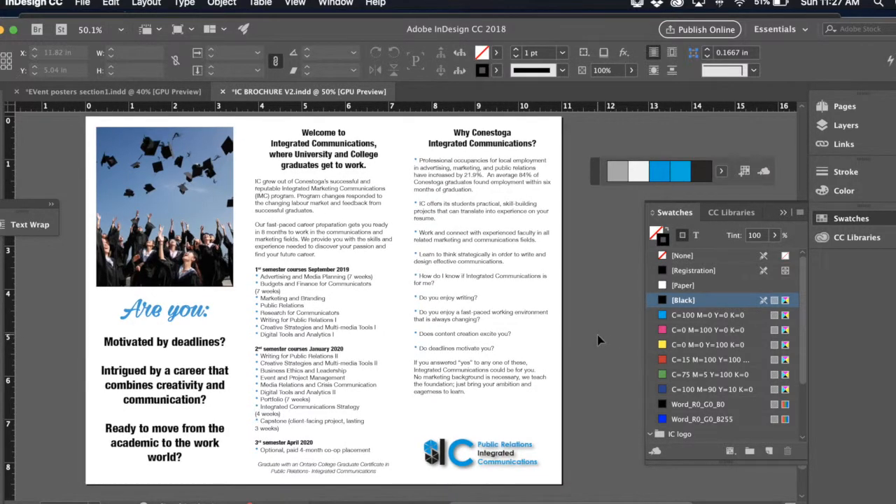
{"action": "scroll", "coordinate": [593, 318], "scroll_direction": "up", "scroll_amount": 3}
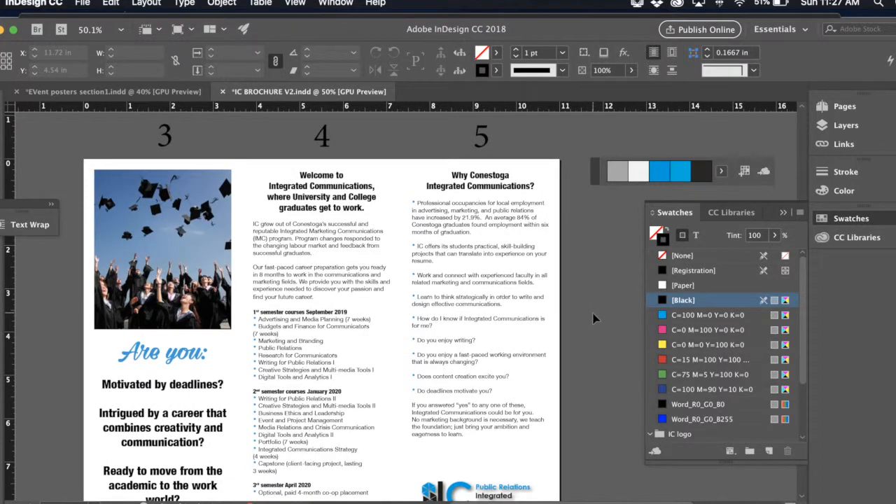
{"action": "scroll", "coordinate": [593, 319], "scroll_direction": "up", "scroll_amount": 5}
{"action": "scroll", "coordinate": [593, 319], "scroll_direction": "down", "scroll_amount": 10}
{"action": "scroll", "coordinate": [593, 318], "scroll_direction": "up", "scroll_amount": 12}
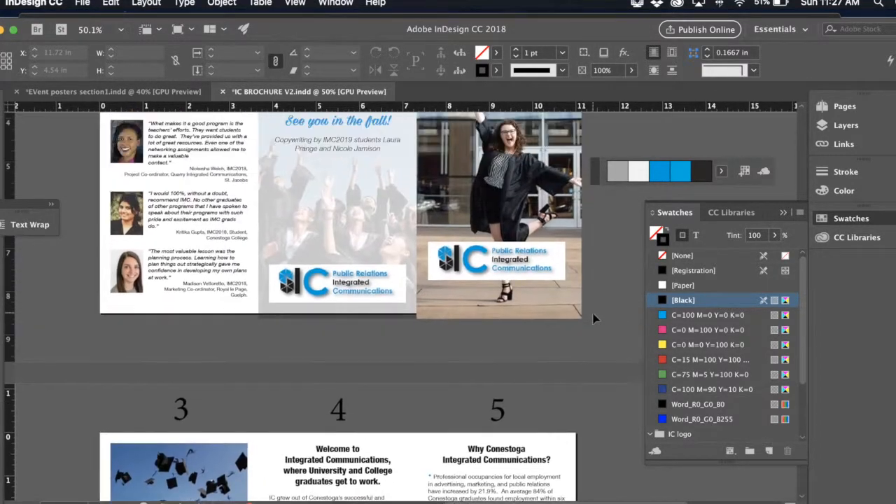
{"action": "scroll", "coordinate": [592, 318], "scroll_direction": "up", "scroll_amount": 5}
{"action": "scroll", "coordinate": [607, 293], "scroll_direction": "up", "scroll_amount": 1}
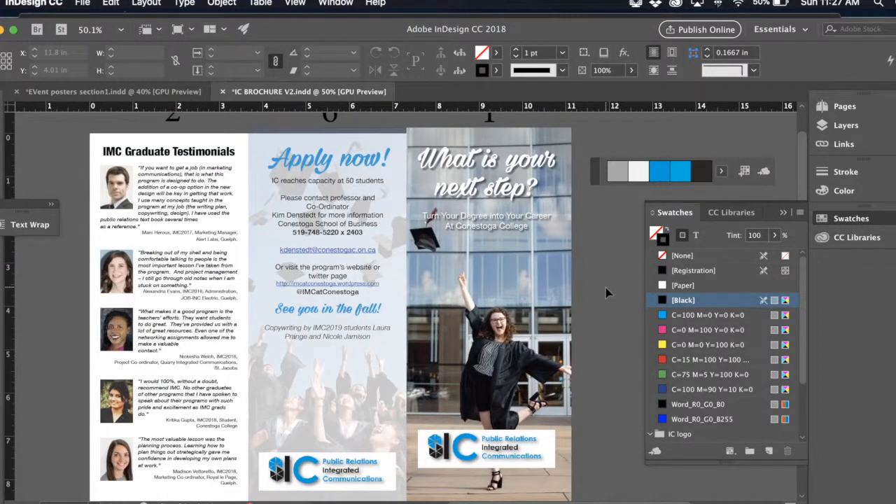
{"action": "scroll", "coordinate": [607, 293], "scroll_direction": "down", "scroll_amount": 1}
{"action": "scroll", "coordinate": [606, 294], "scroll_direction": "down", "scroll_amount": 10}
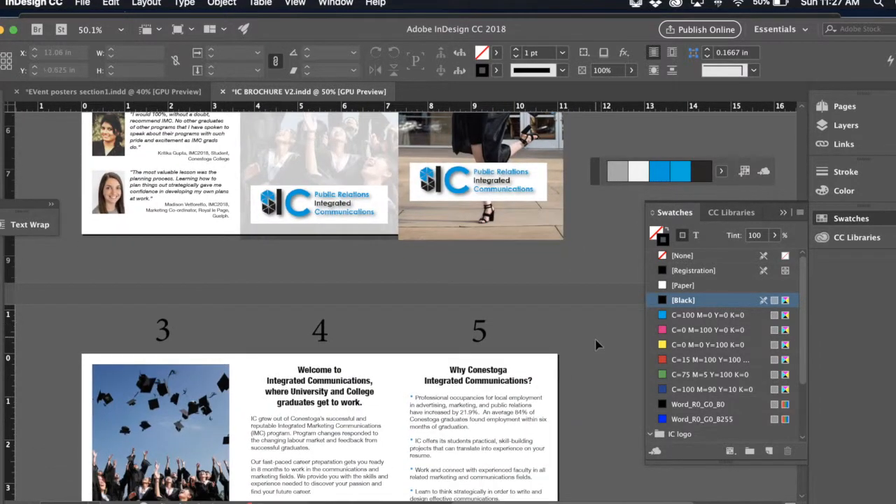
{"action": "scroll", "coordinate": [600, 322], "scroll_direction": "down", "scroll_amount": 10}
{"action": "scroll", "coordinate": [596, 344], "scroll_direction": "down", "scroll_amount": 1}
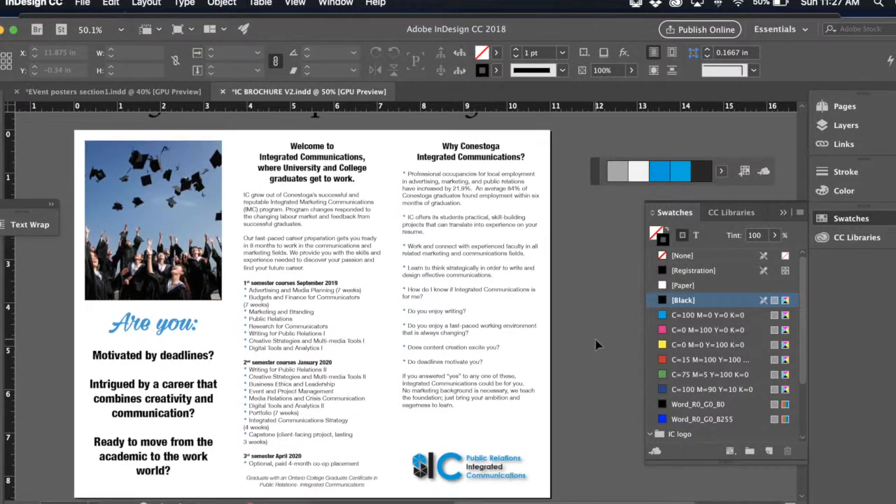
- Start a spelling check of the whole document and move its dialog clear of the brochure pages
{"action": "scroll", "coordinate": [586, 303], "scroll_direction": "up", "scroll_amount": 15}
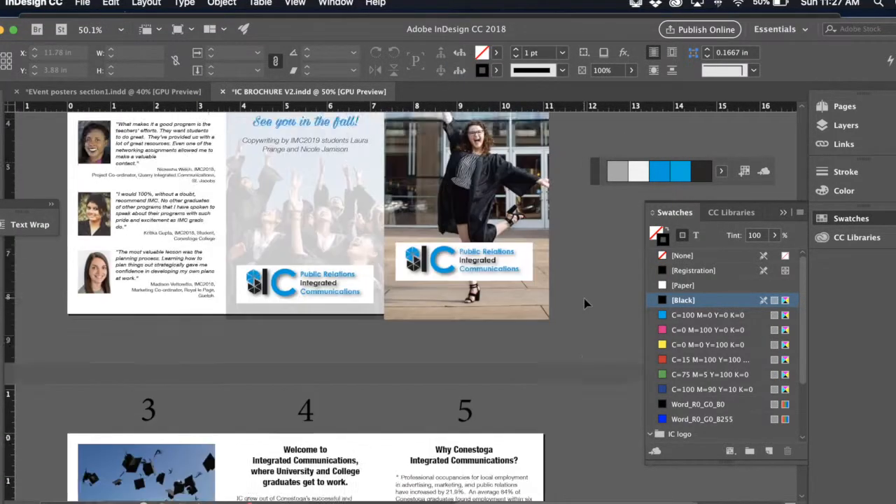
{"action": "scroll", "coordinate": [583, 303], "scroll_direction": "up", "scroll_amount": 3}
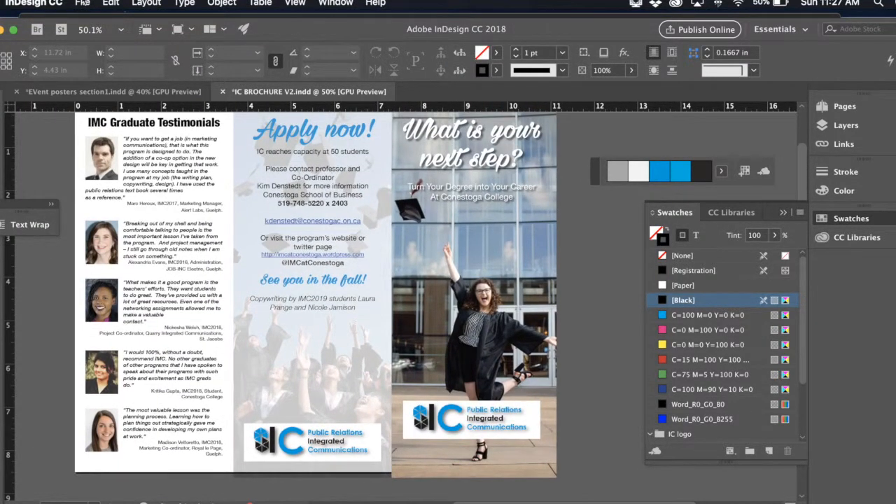
{"action": "left_click", "coordinate": [112, 4]}
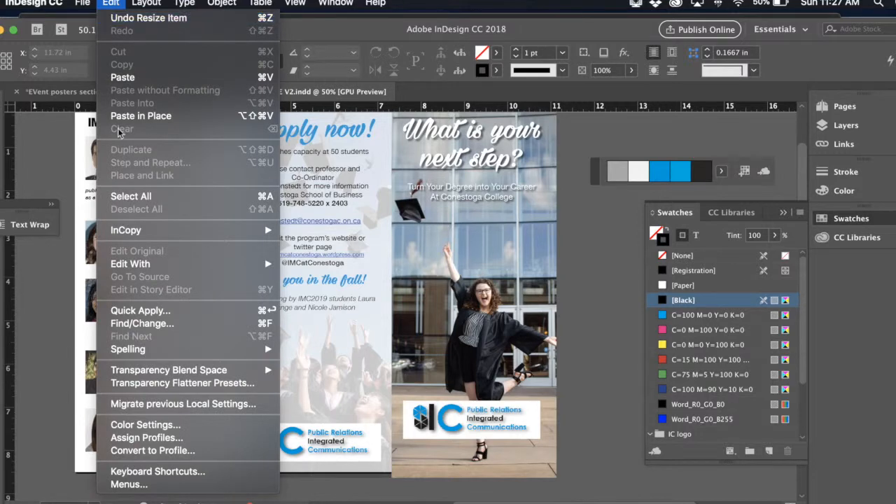
{"action": "mouse_move", "coordinate": [121, 348]}
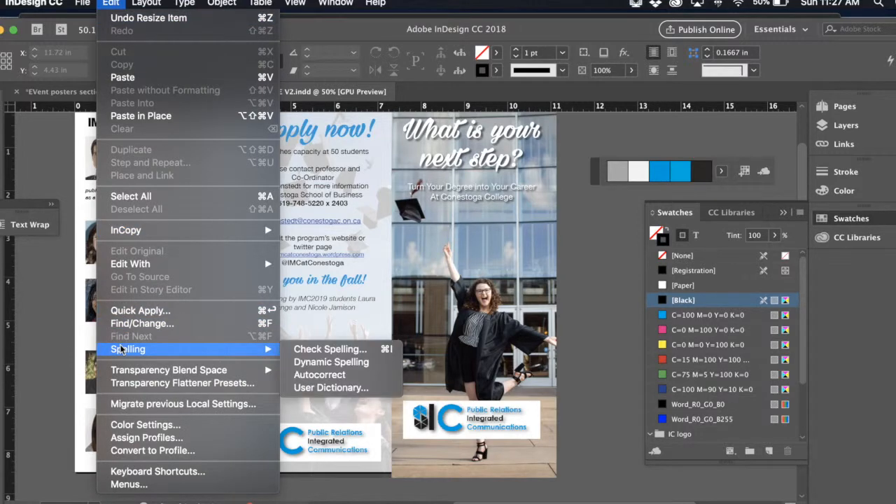
{"action": "left_click", "coordinate": [317, 349]}
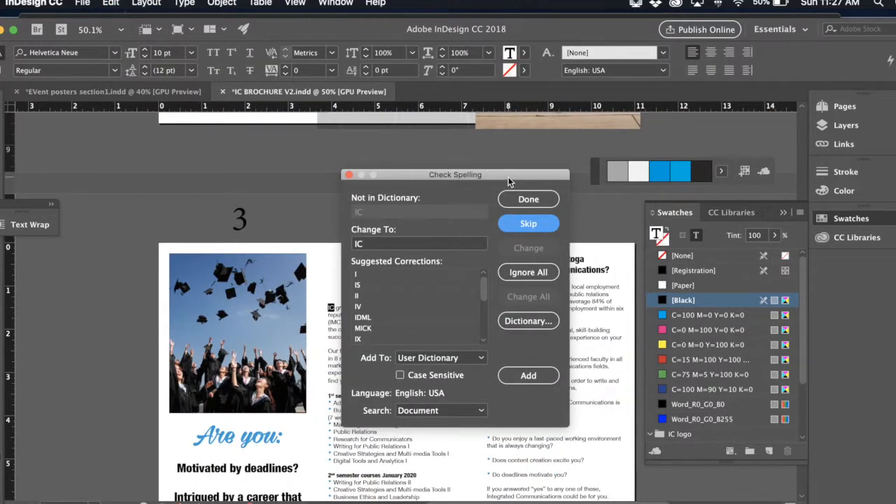
{"action": "left_click_drag", "start_coordinate": [509, 182], "coordinate": [754, 142]}
{"action": "scroll", "coordinate": [535, 234], "scroll_direction": "up", "scroll_amount": 10}
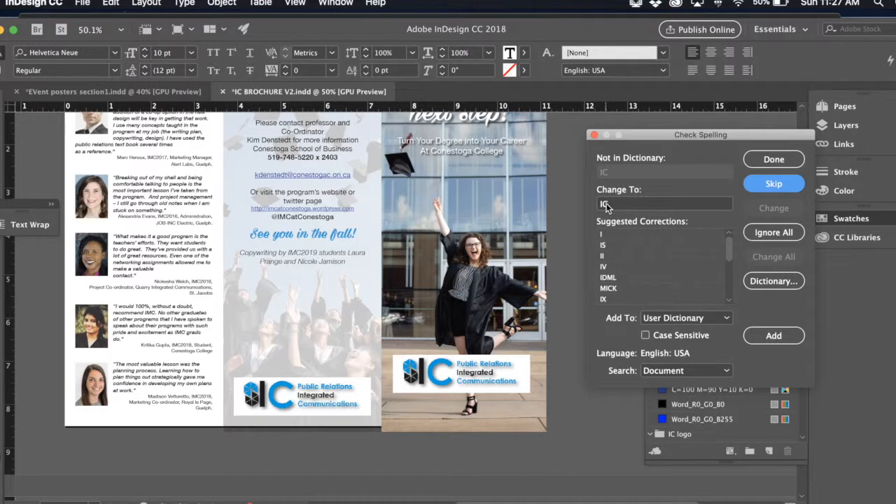
{"action": "scroll", "coordinate": [519, 253], "scroll_direction": "up", "scroll_amount": 3}
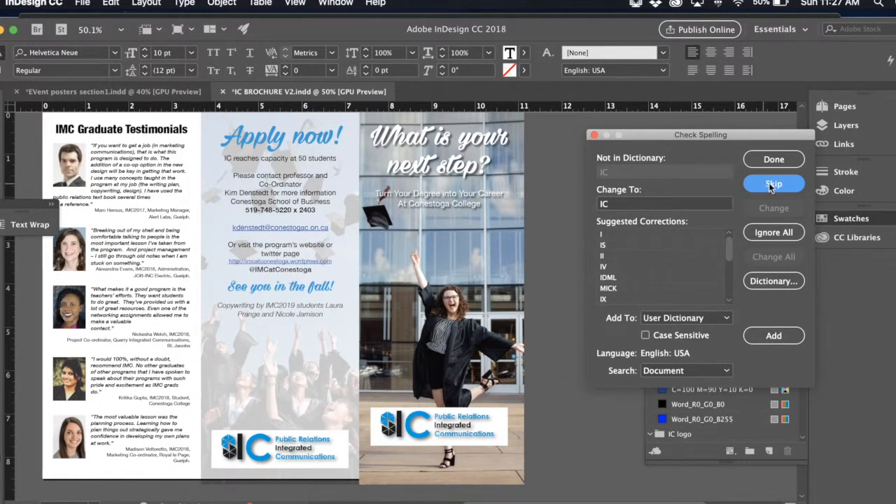
{"action": "scroll", "coordinate": [526, 323], "scroll_direction": "down", "scroll_amount": 10}
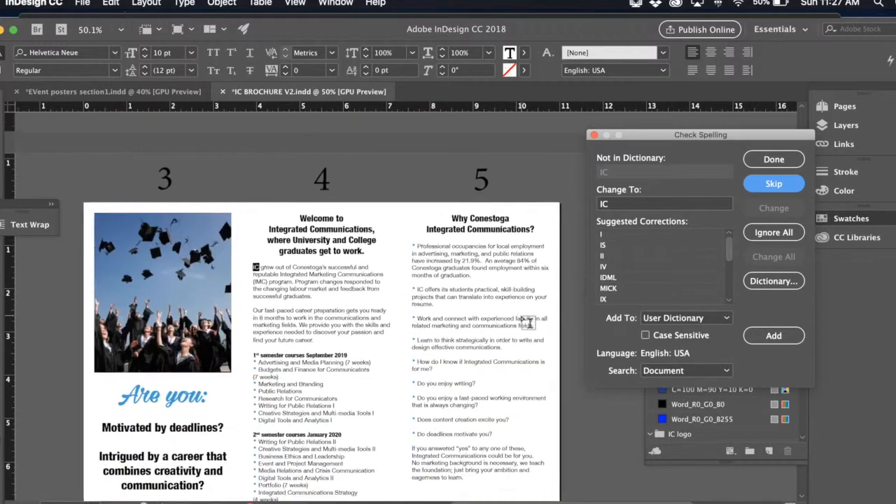
{"action": "scroll", "coordinate": [528, 323], "scroll_direction": "down", "scroll_amount": 2}
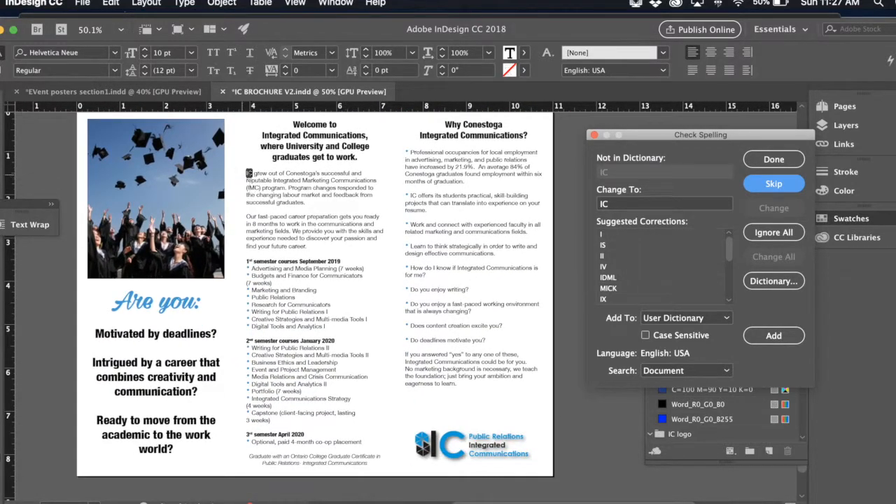
- Skip the flagged words in the "Welcome to Integrated Communications" column, including "IC", "Conestoga's", "IMC" and "labour", leaving the text as written
{"action": "left_click", "coordinate": [778, 186]}
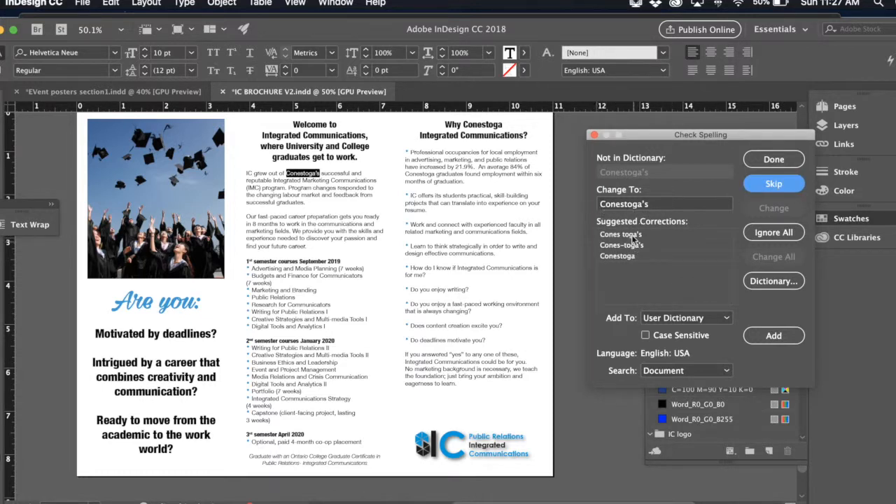
{"action": "left_click", "coordinate": [766, 183]}
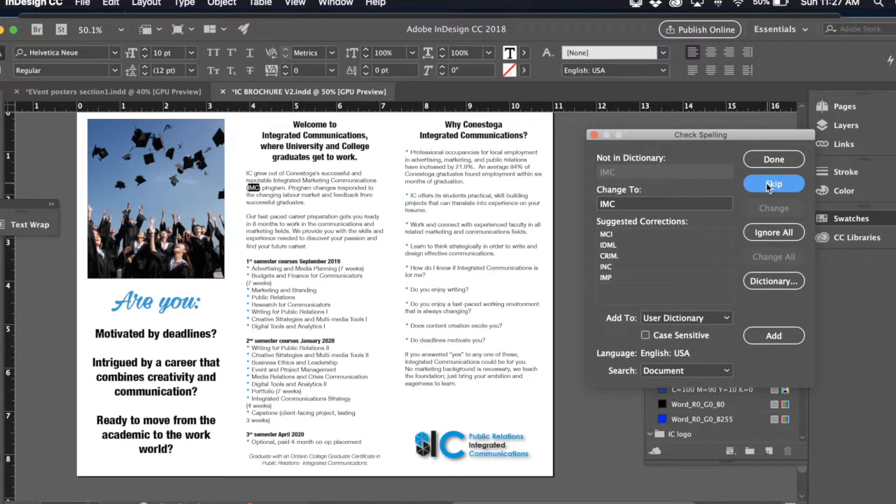
{"action": "left_click", "coordinate": [766, 183]}
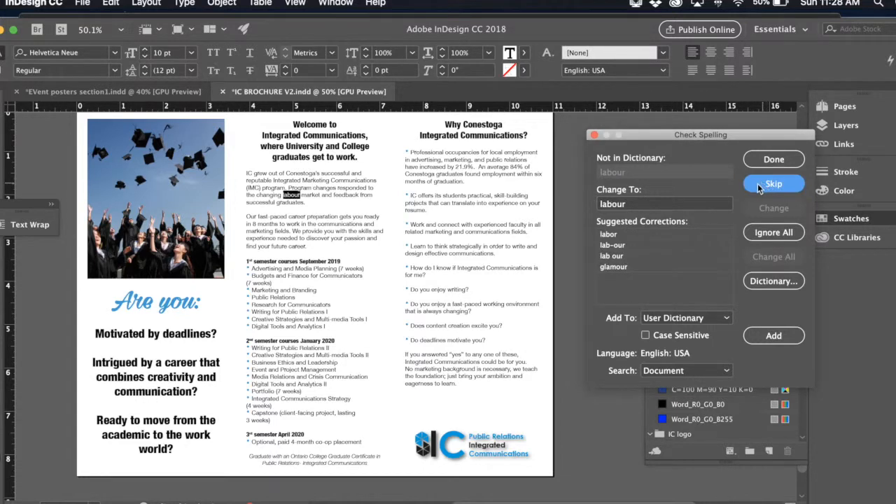
{"action": "left_click", "coordinate": [776, 184]}
{"action": "left_click", "coordinate": [776, 185]}
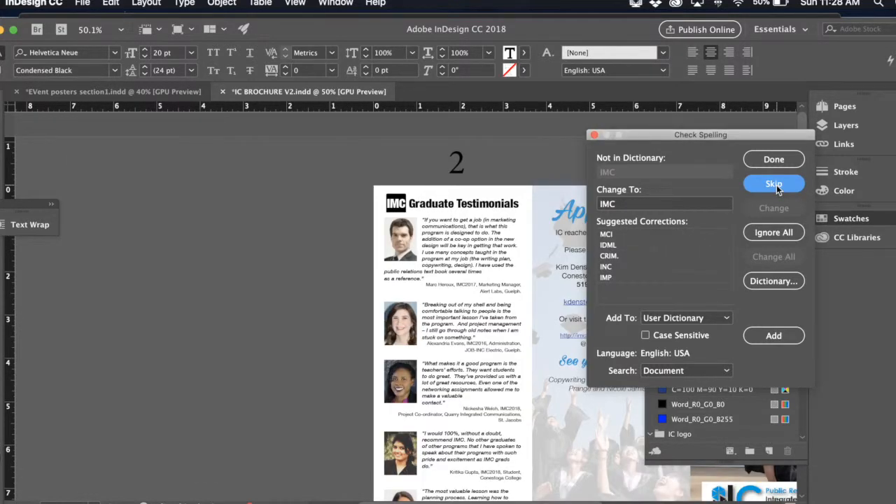
- Skip the words flagged in the graduate testimonials, including "IMC", "copywriting", "contact.", "Co-ordinator", "le" and the graduates' names
{"action": "left_click", "coordinate": [776, 184]}
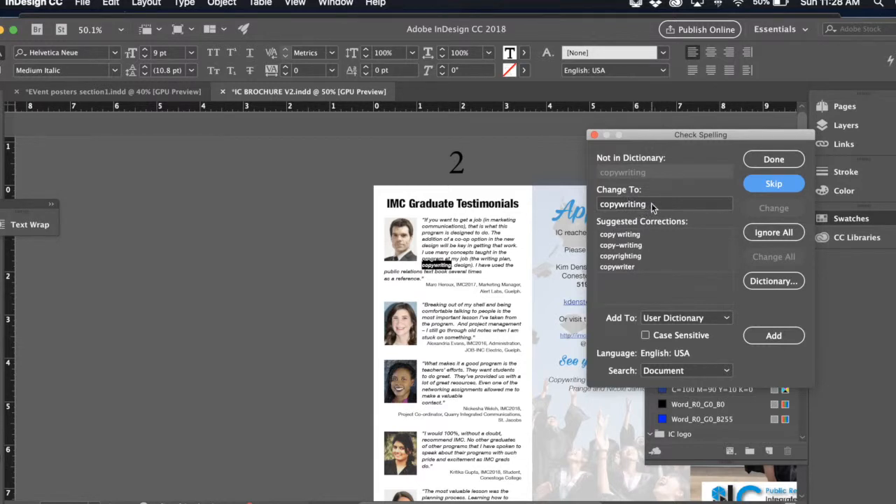
{"action": "left_click", "coordinate": [774, 184]}
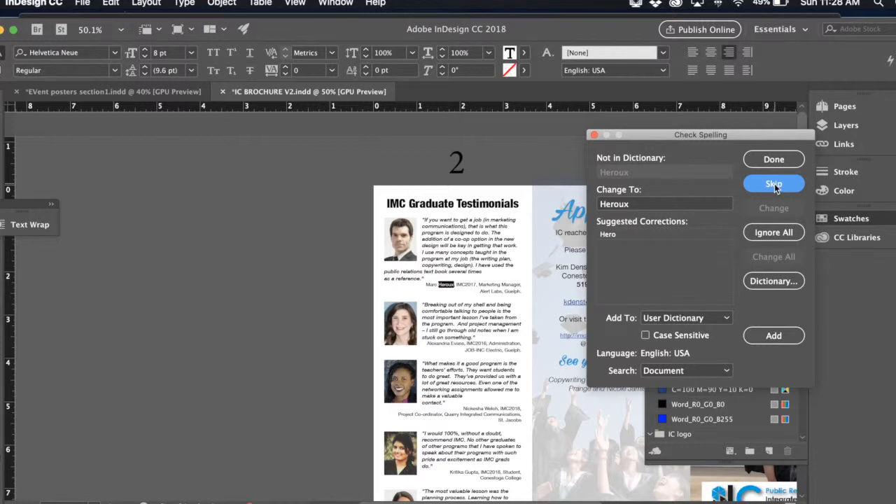
{"action": "left_click", "coordinate": [774, 184]}
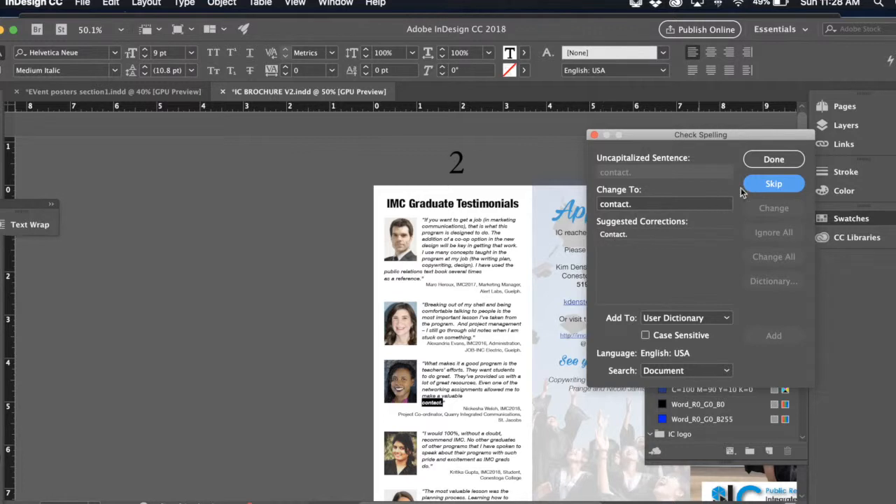
{"action": "left_click", "coordinate": [769, 184]}
{"action": "left_click", "coordinate": [768, 184]}
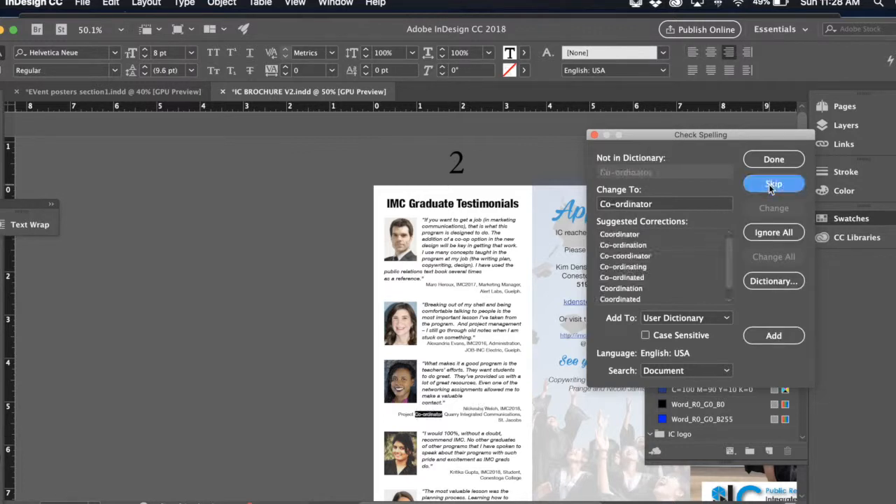
{"action": "left_click", "coordinate": [769, 184]}
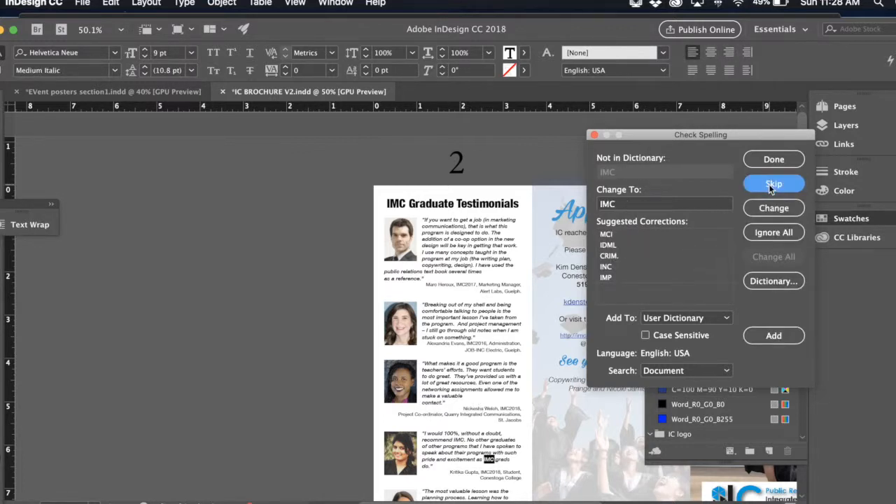
{"action": "left_click", "coordinate": [769, 184]}
{"action": "left_click", "coordinate": [768, 184]}
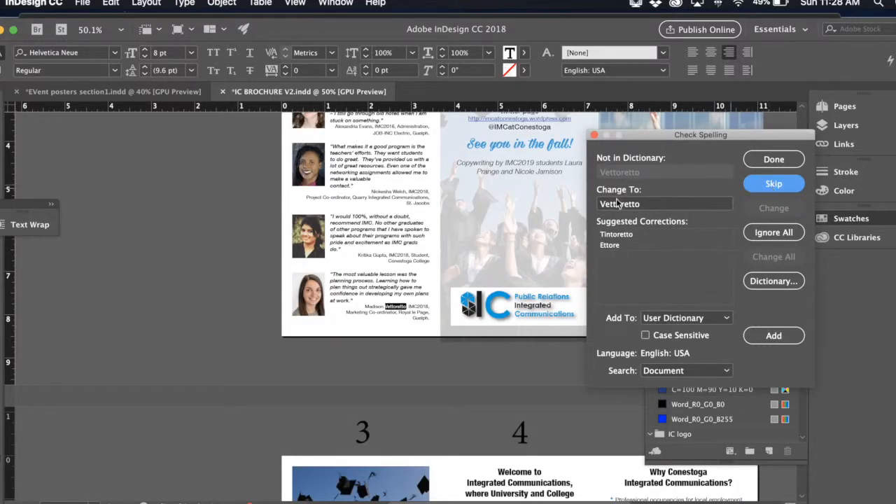
{"action": "left_click", "coordinate": [774, 184]}
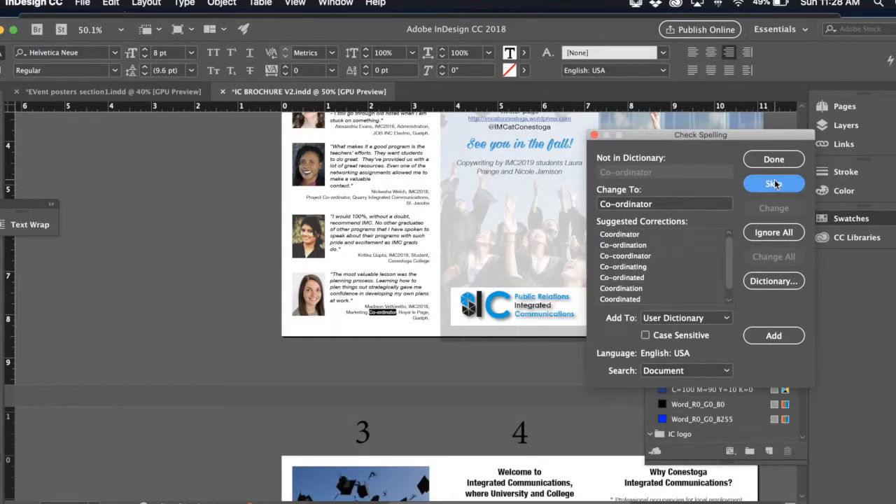
{"action": "left_click", "coordinate": [773, 183]}
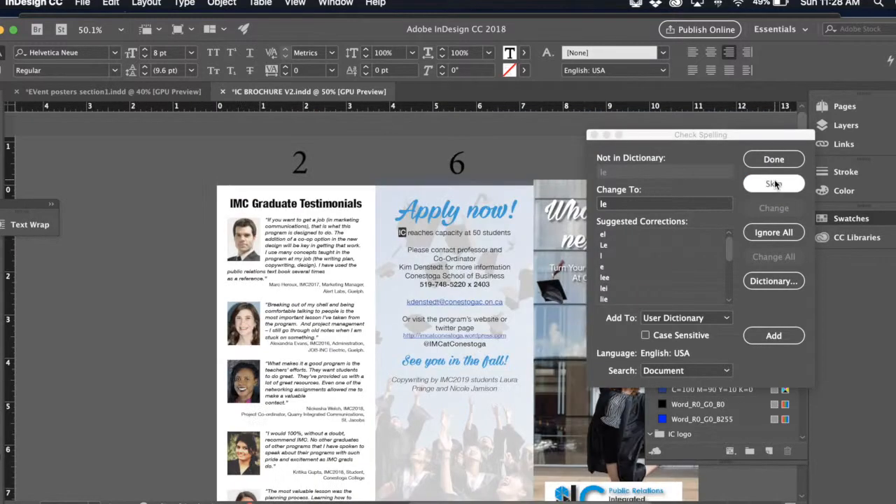
{"action": "left_click", "coordinate": [774, 183]}
{"action": "left_click", "coordinate": [773, 183]}
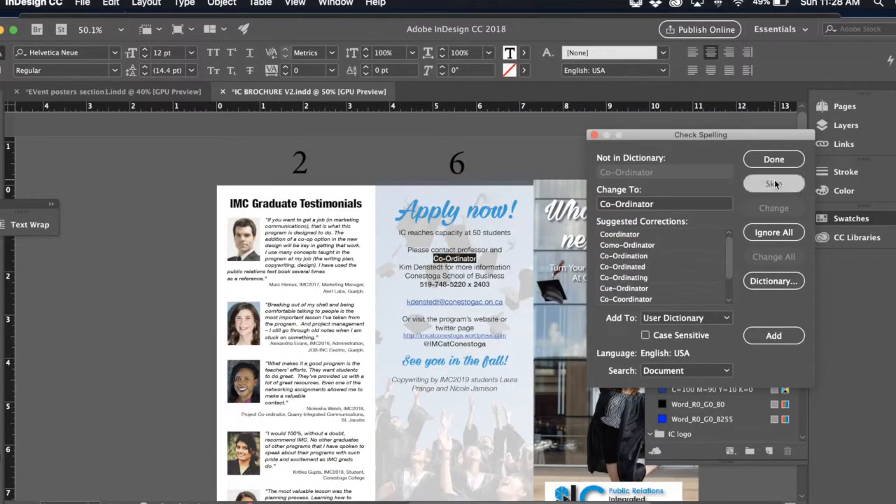
- Skip the words flagged in the "Apply now!" panel, including "Co-Ordinator", the "http" web address and "Copywriting"
{"action": "left_click", "coordinate": [774, 182]}
{"action": "left_click", "coordinate": [774, 183]}
{"action": "left_click", "coordinate": [775, 182]}
{"action": "left_click", "coordinate": [774, 182]}
{"action": "left_click", "coordinate": [774, 182]}
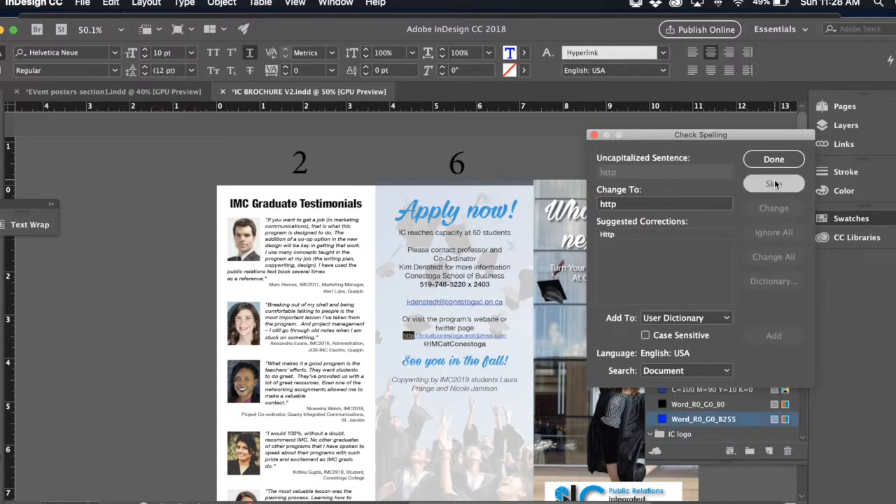
{"action": "left_click", "coordinate": [775, 182]}
{"action": "left_click", "coordinate": [774, 182]}
{"action": "left_click", "coordinate": [774, 182]}
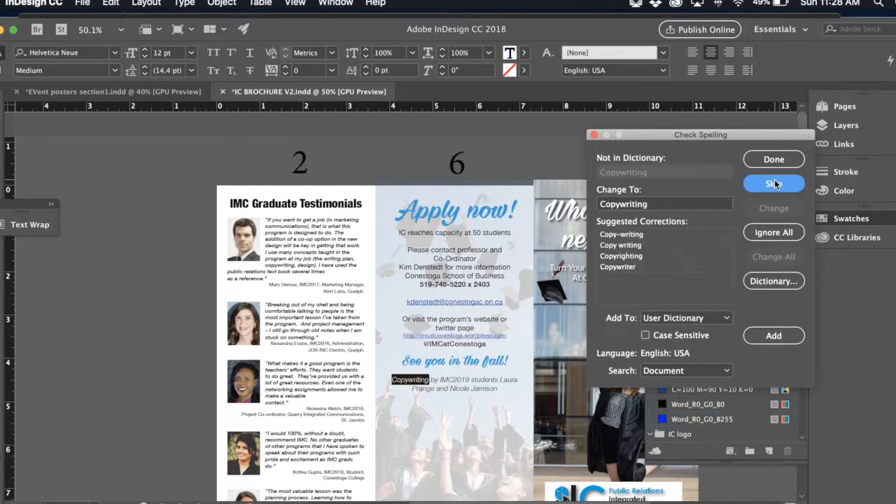
{"action": "left_click", "coordinate": [775, 182]}
{"action": "left_click", "coordinate": [774, 182]}
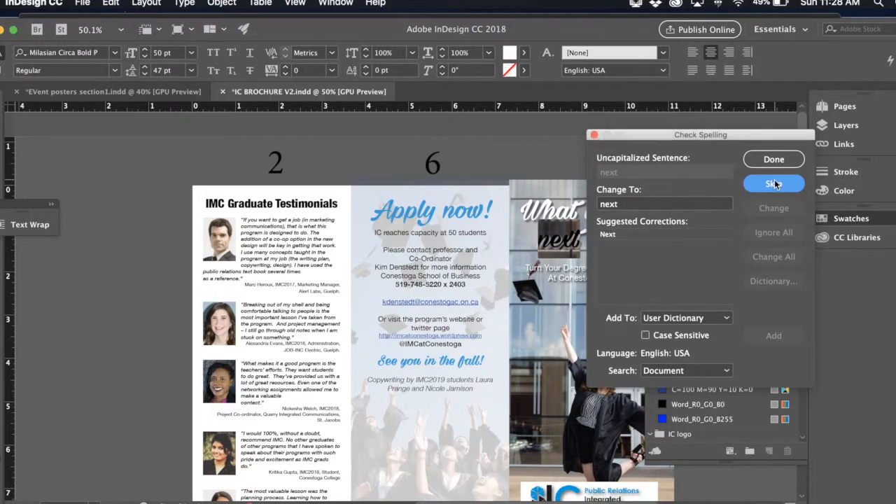
- Skip the flagged "next" in the cover title, run the spelling check once more, and finish it
{"action": "left_click", "coordinate": [775, 183]}
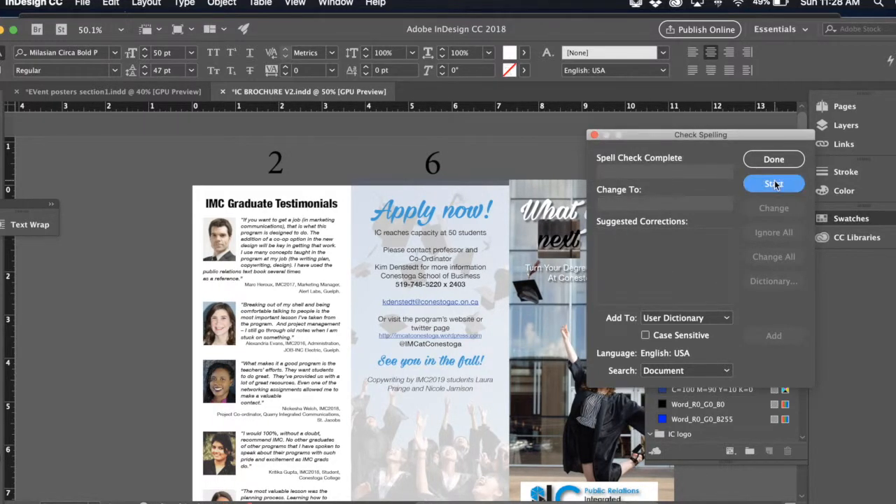
{"action": "left_click", "coordinate": [773, 183]}
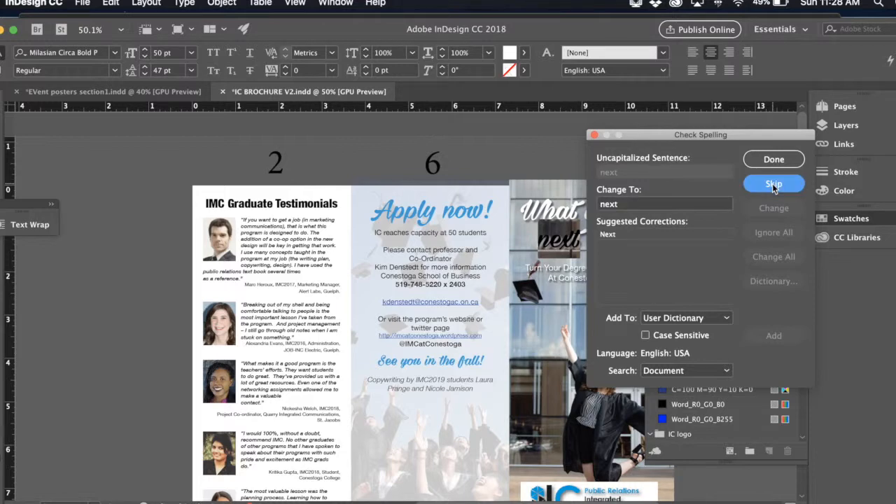
{"action": "left_click", "coordinate": [772, 184]}
{"action": "left_click", "coordinate": [774, 159]}
- Insert a line break before the student names in the "Copywriting by IMC2019 students" credit, and deselect the text
{"action": "scroll", "coordinate": [420, 294], "scroll_direction": "up", "scroll_amount": 5}
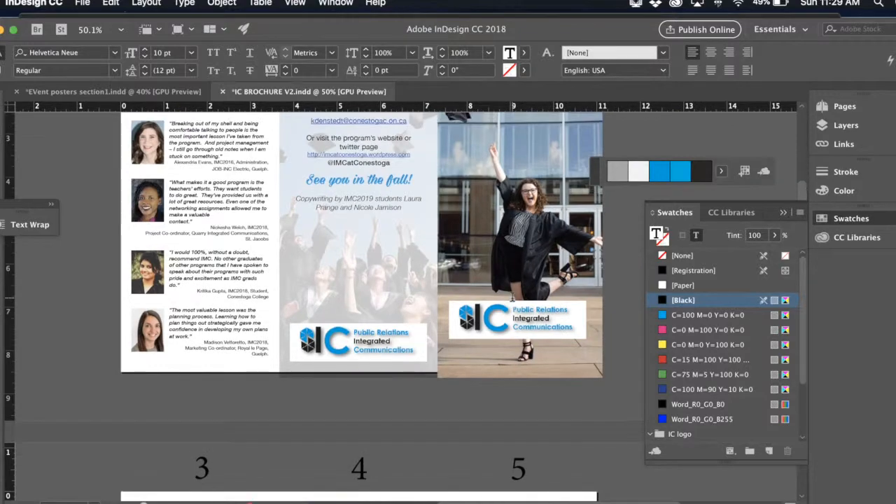
{"action": "scroll", "coordinate": [512, 297], "scroll_direction": "down", "scroll_amount": 10}
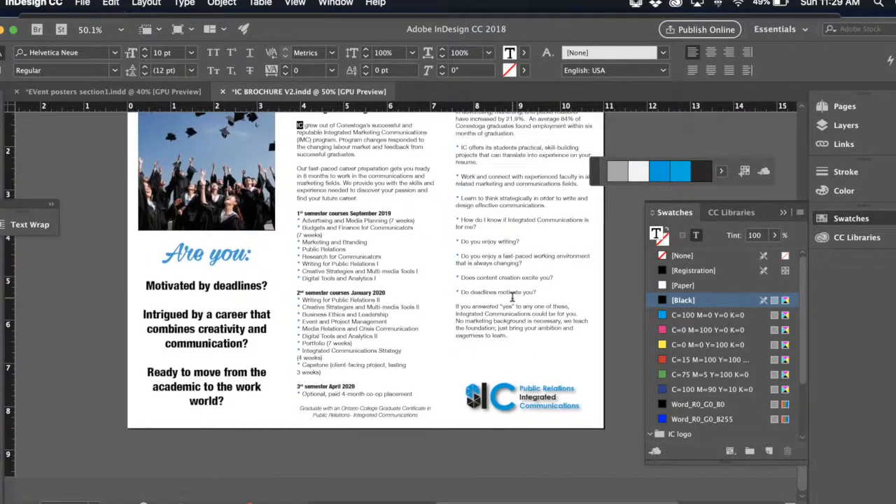
{"action": "scroll", "coordinate": [481, 259], "scroll_direction": "up", "scroll_amount": 10}
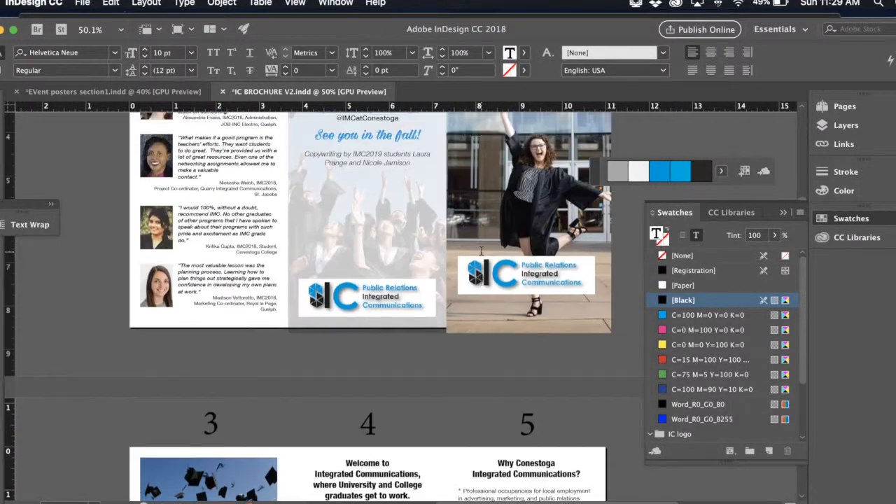
{"action": "scroll", "coordinate": [481, 251], "scroll_direction": "up", "scroll_amount": 5}
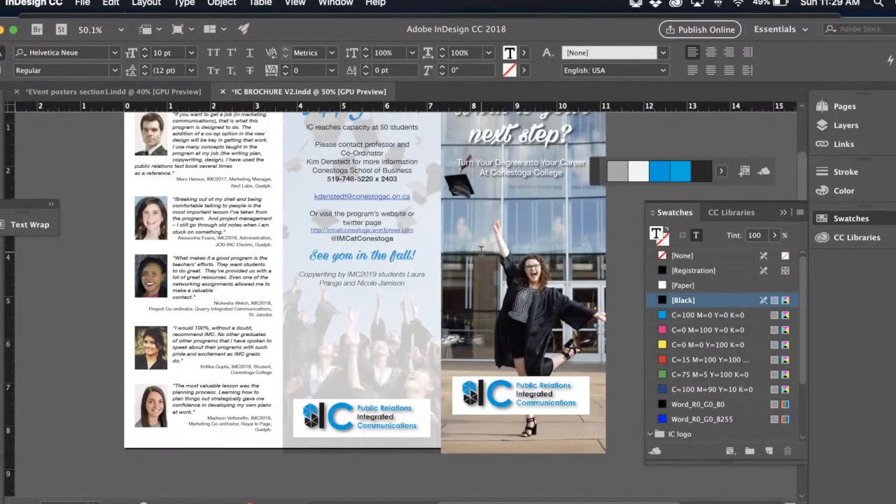
{"action": "left_click", "coordinate": [406, 274]}
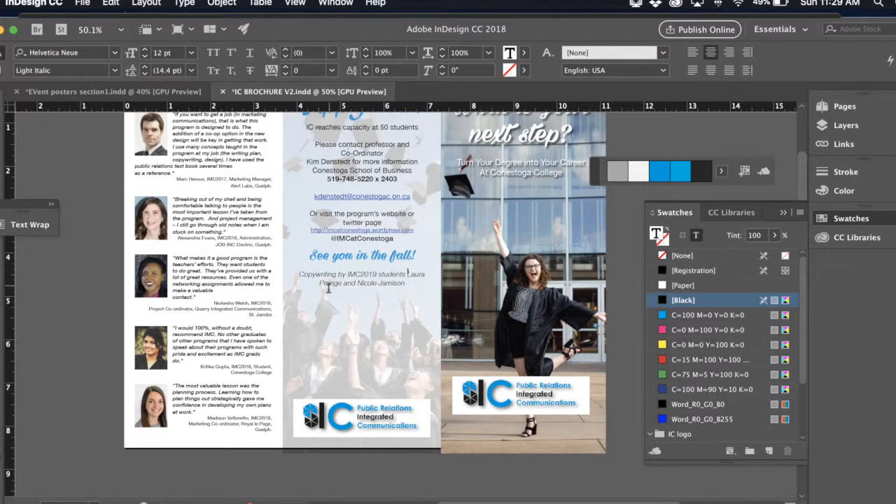
{"action": "key", "text": "Return"}
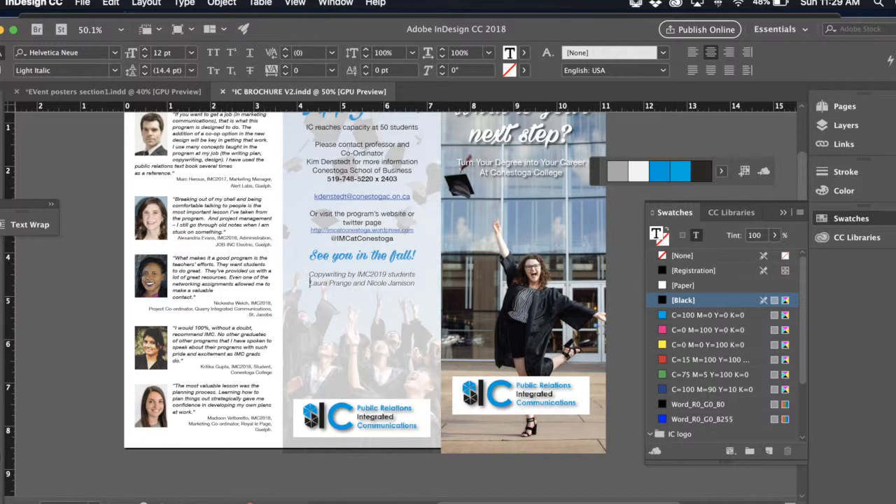
{"action": "key", "text": "Escape"}
{"action": "left_click", "coordinate": [62, 173]}
- Switch the screen mode so the margin and column guides show on the brochure's outside panels
{"action": "key", "text": "w"}
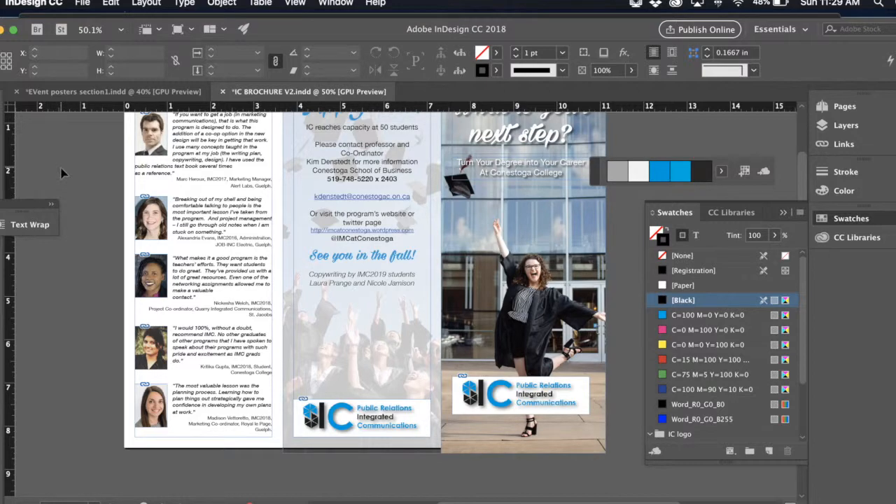
{"action": "scroll", "coordinate": [91, 164], "scroll_direction": "up", "scroll_amount": 3}
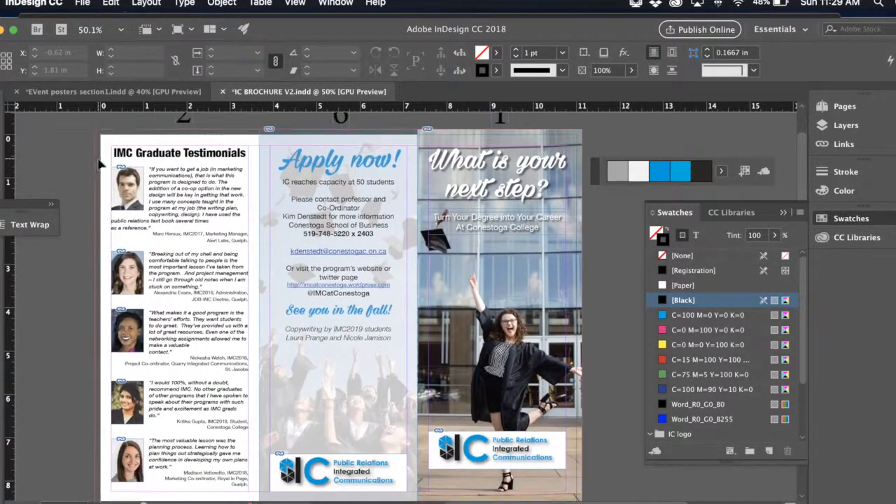
- Start packaging the brochure file, save the publication when required, and continue past the printing instructions with the filename Instructions.txt
{"action": "scroll", "coordinate": [160, 259], "scroll_direction": "down", "scroll_amount": 10}
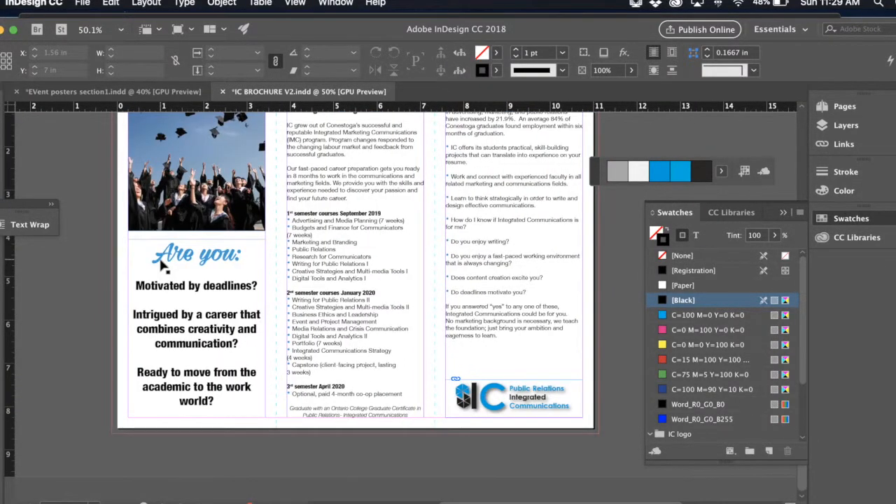
{"action": "scroll", "coordinate": [160, 260], "scroll_direction": "up", "scroll_amount": 10}
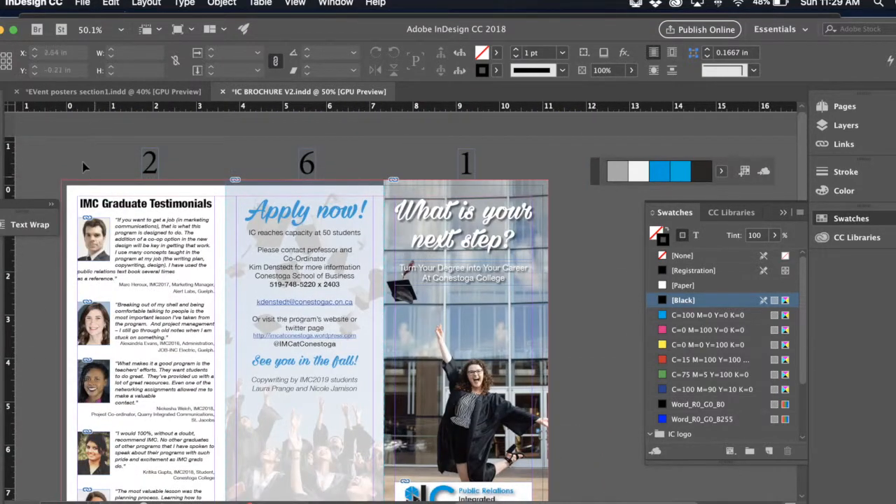
{"action": "left_click", "coordinate": [83, 5]}
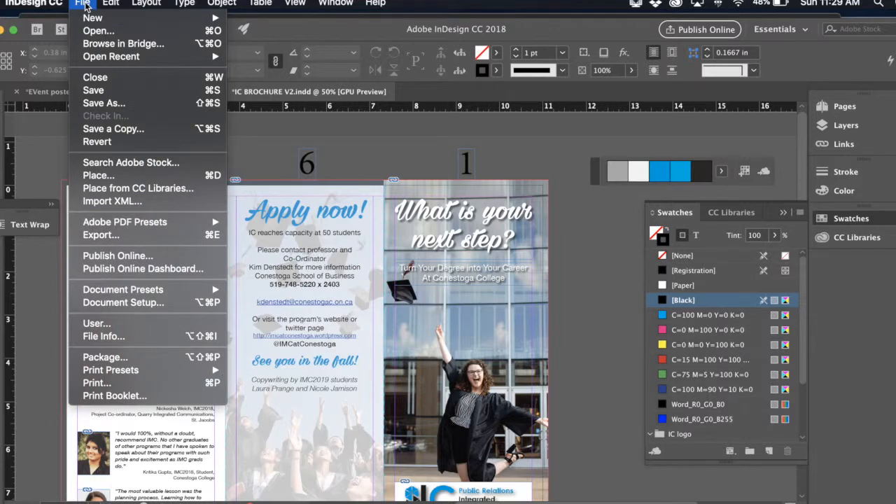
{"action": "left_click", "coordinate": [96, 358]}
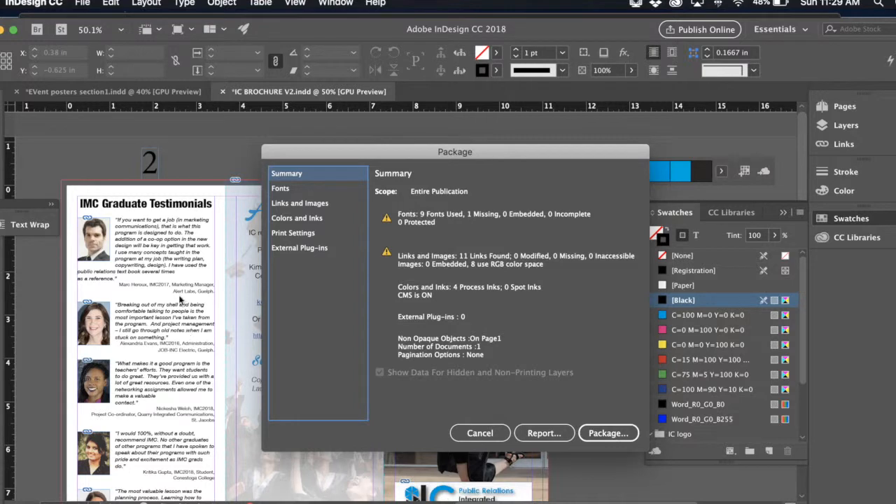
{"action": "left_click", "coordinate": [625, 437]}
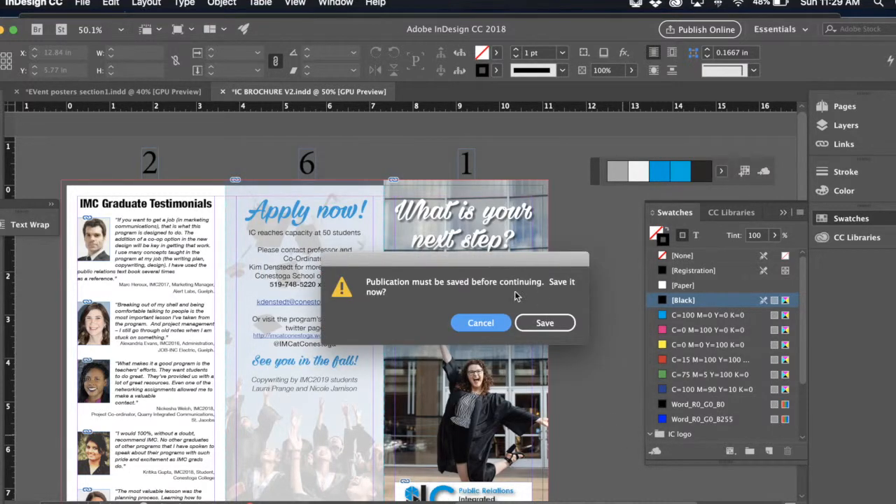
{"action": "left_click", "coordinate": [539, 322]}
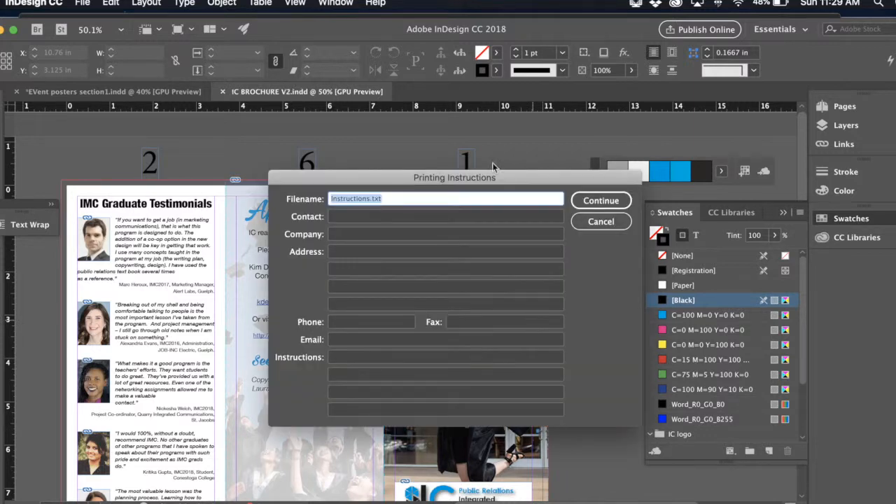
{"action": "left_click", "coordinate": [613, 203]}
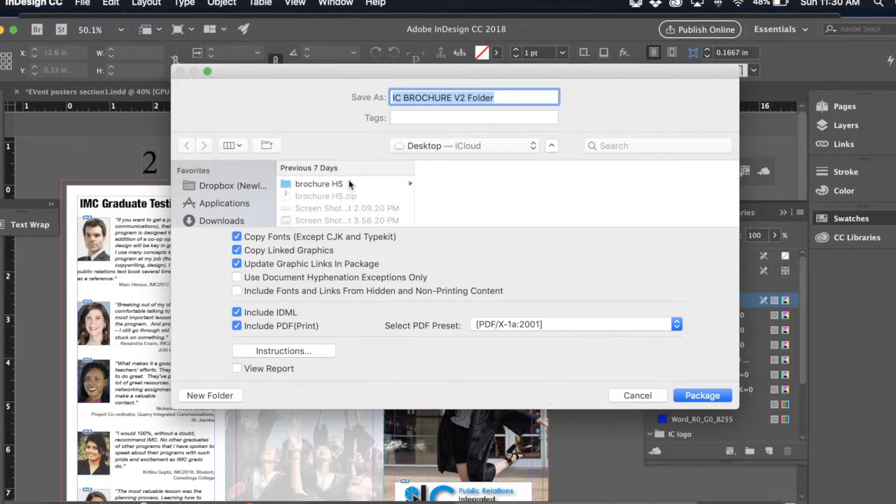
- Set the package to go on the Desktop with the [PDF/X-1a:2001] preset for its PDF, and leave the printing instructions without changes
{"action": "scroll", "coordinate": [230, 205], "scroll_direction": "down", "scroll_amount": 5}
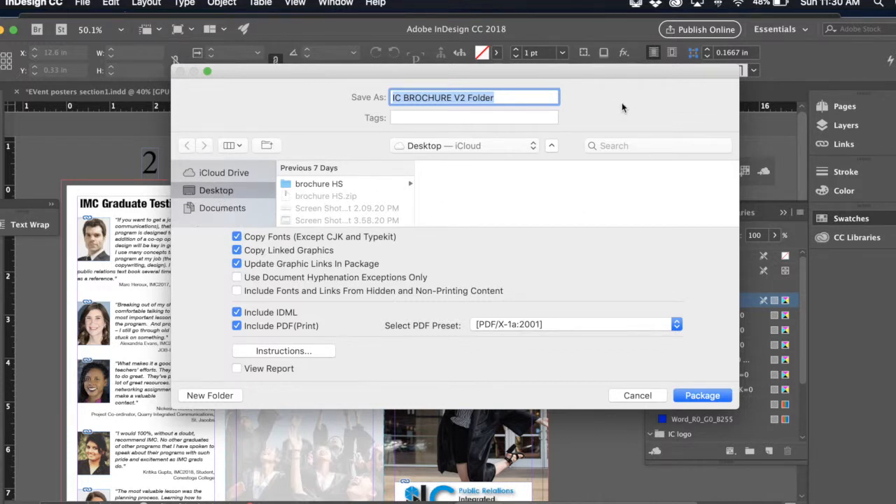
{"action": "left_click", "coordinate": [602, 326]}
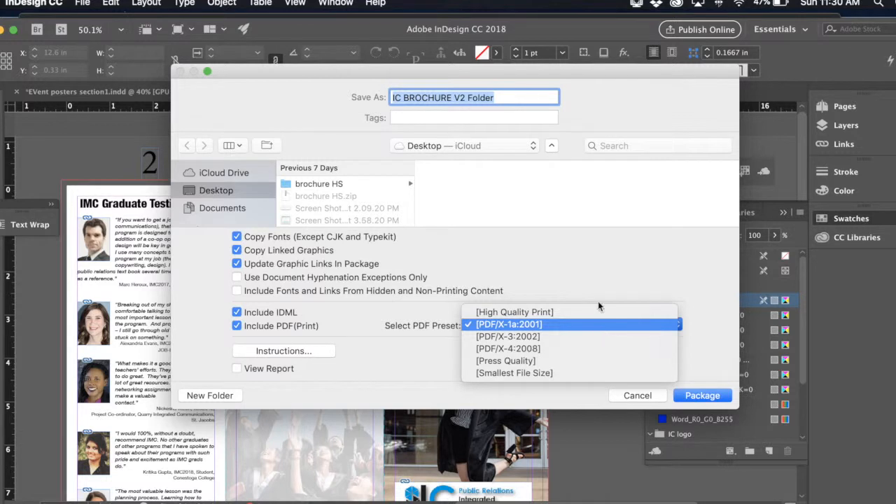
{"action": "left_click", "coordinate": [537, 326]}
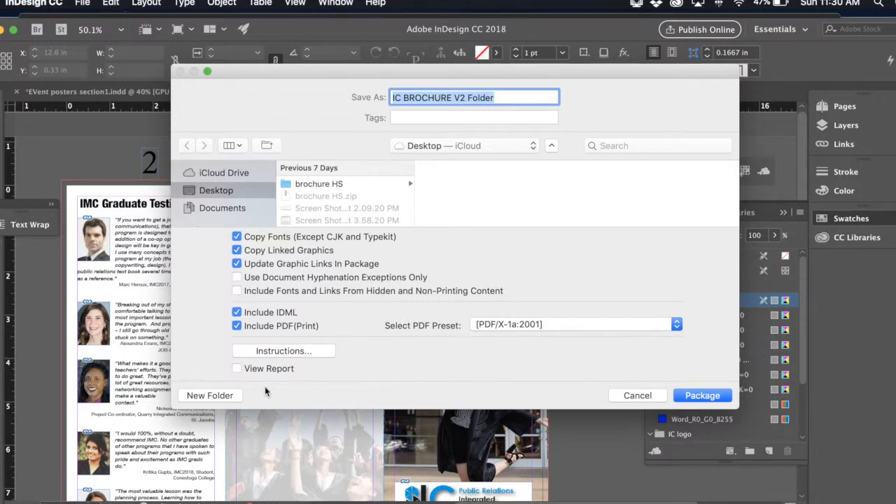
{"action": "left_click", "coordinate": [310, 350]}
{"action": "left_click", "coordinate": [614, 222]}
- Create the package as "IC BROCHURE V2 Folder", accepting the font copying warning and the missing Cambria Regular font
{"action": "left_click", "coordinate": [708, 396]}
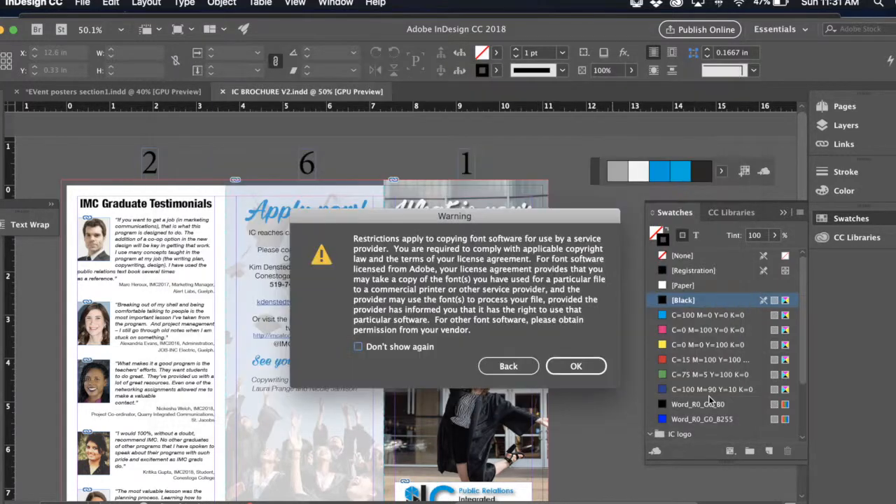
{"action": "left_click", "coordinate": [576, 366]}
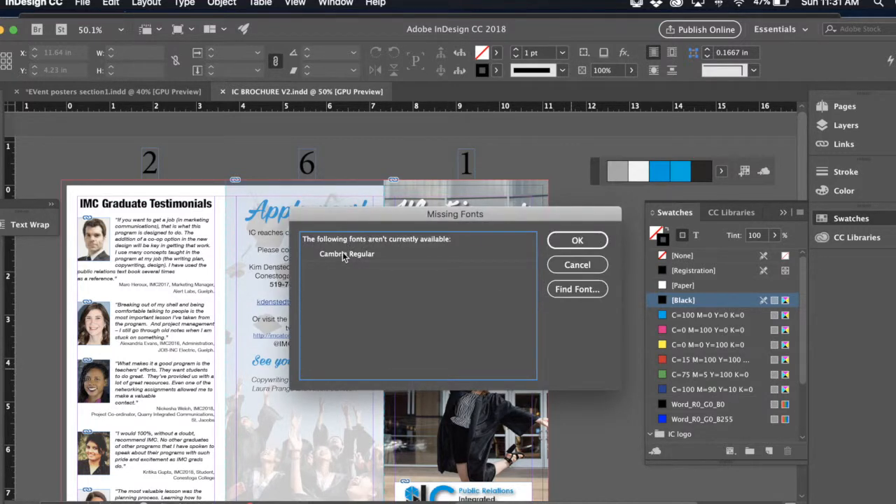
{"action": "left_click", "coordinate": [342, 254]}
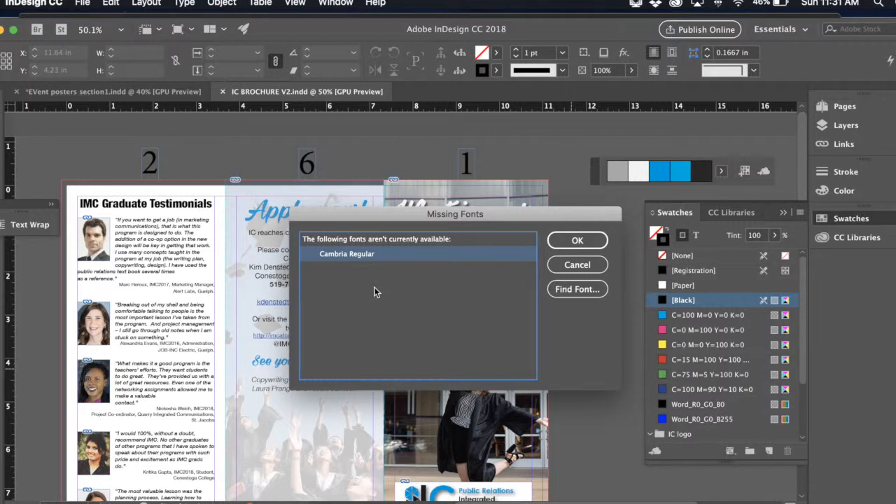
{"action": "left_click", "coordinate": [587, 240]}
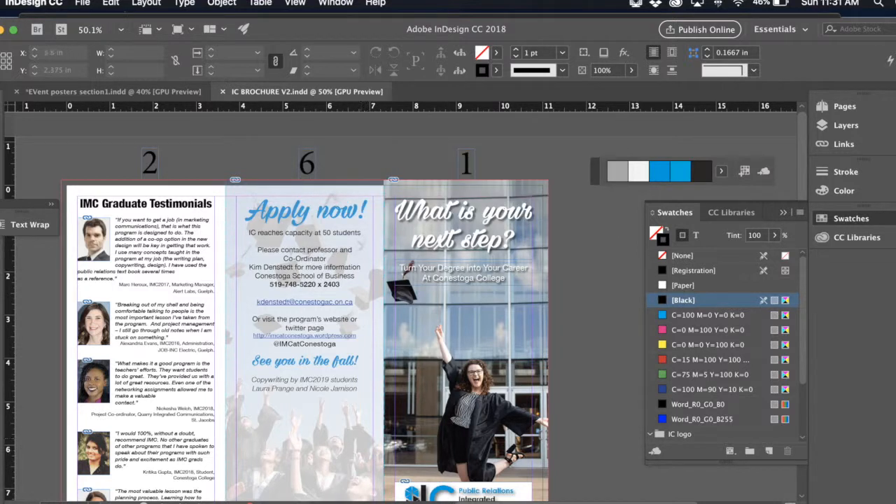
- Locate the character using the missing Cambria Regular font through Preflight, examine its place in the document, and close the Preflight report
{"action": "double_click", "coordinate": [266, 502]}
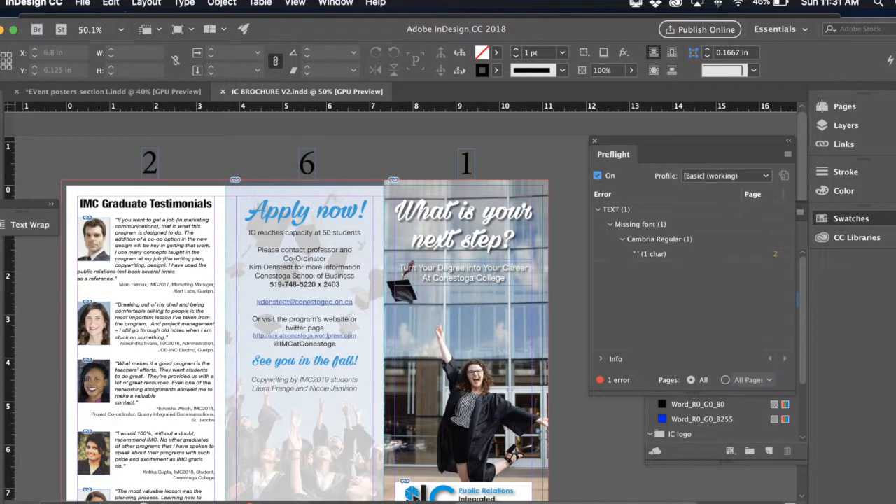
{"action": "left_click", "coordinate": [662, 254]}
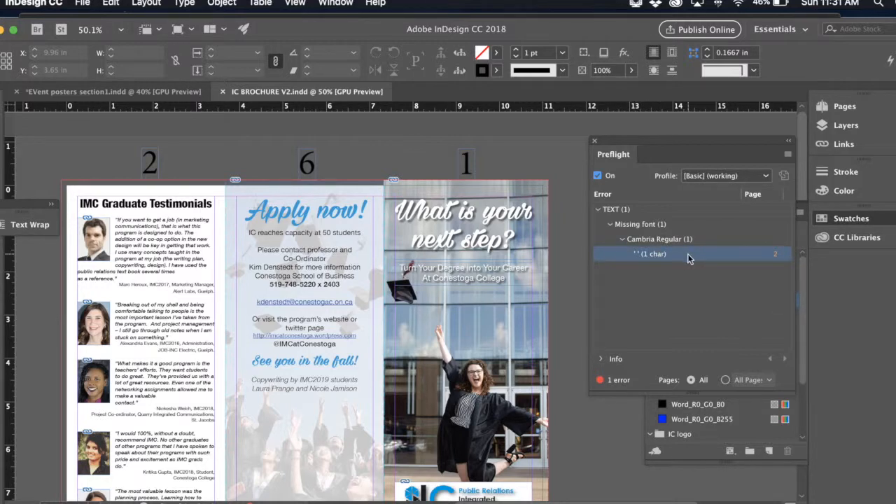
{"action": "double_click", "coordinate": [687, 253]}
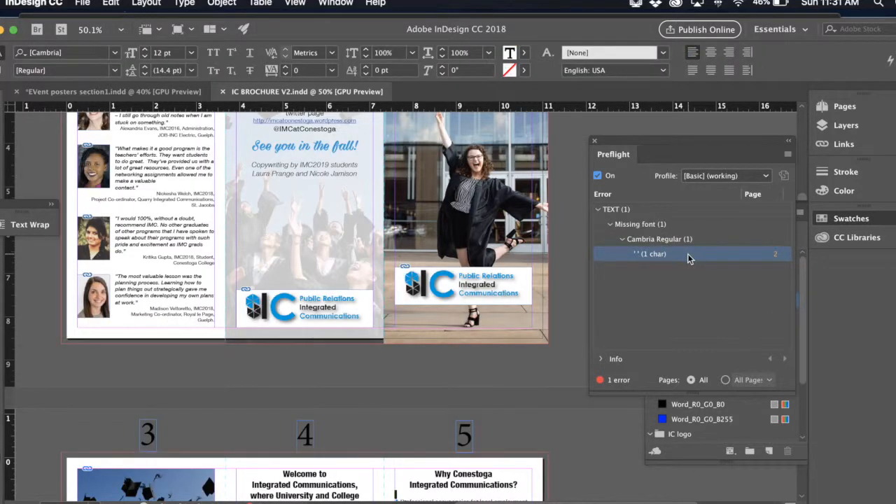
{"action": "scroll", "coordinate": [532, 395], "scroll_direction": "down", "scroll_amount": 5}
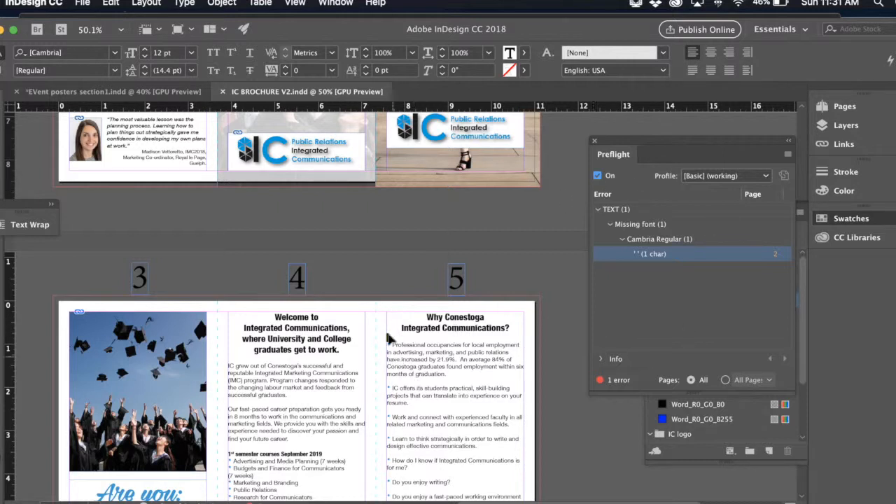
{"action": "left_click", "coordinate": [595, 141]}
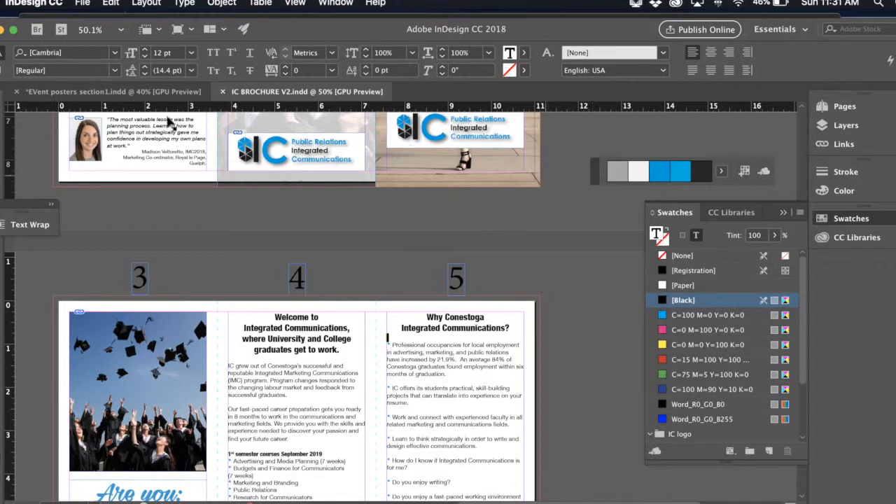
- Minimize the open InDesign, browser, Word, PDF and iCloud settings windows to clear the desktop
{"action": "left_click", "coordinate": [3, 29]}
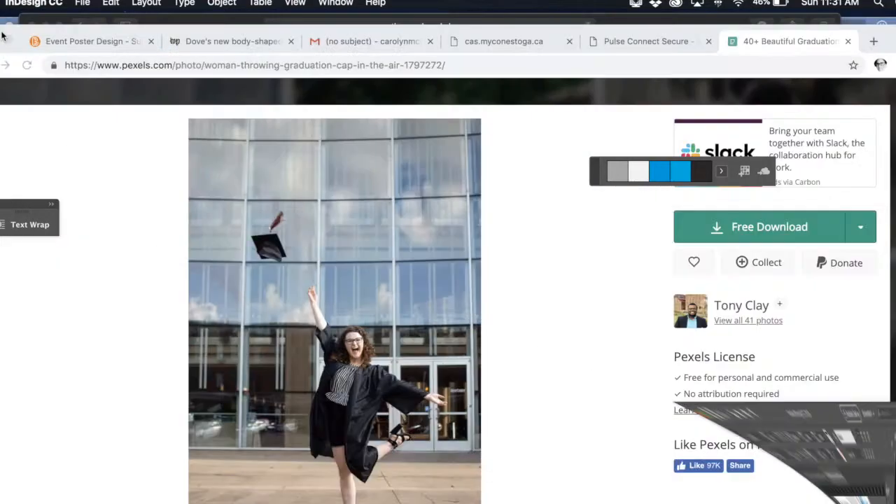
{"action": "left_click", "coordinate": [9, 40]}
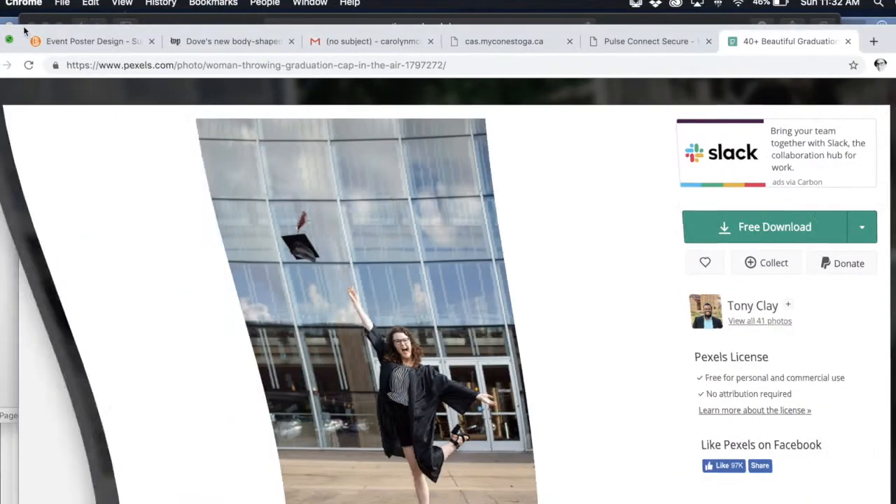
{"action": "left_click", "coordinate": [46, 27]}
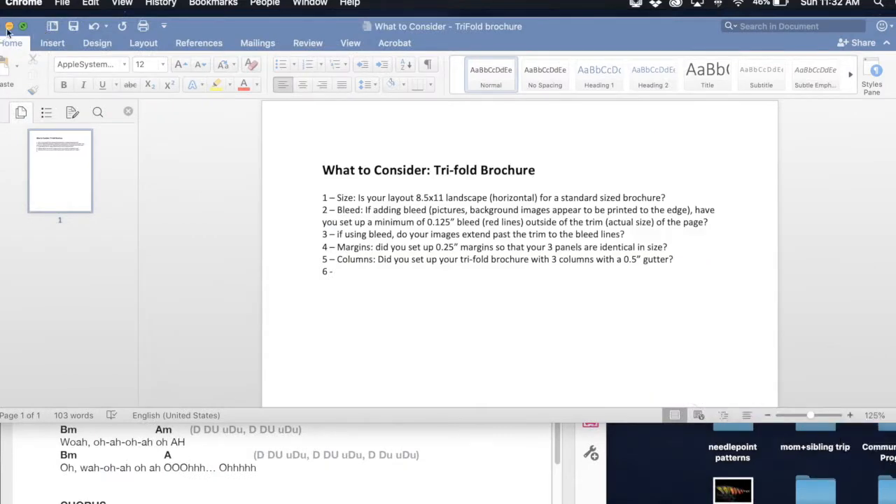
{"action": "left_click", "coordinate": [23, 26]}
{"action": "left_click", "coordinate": [23, 31]}
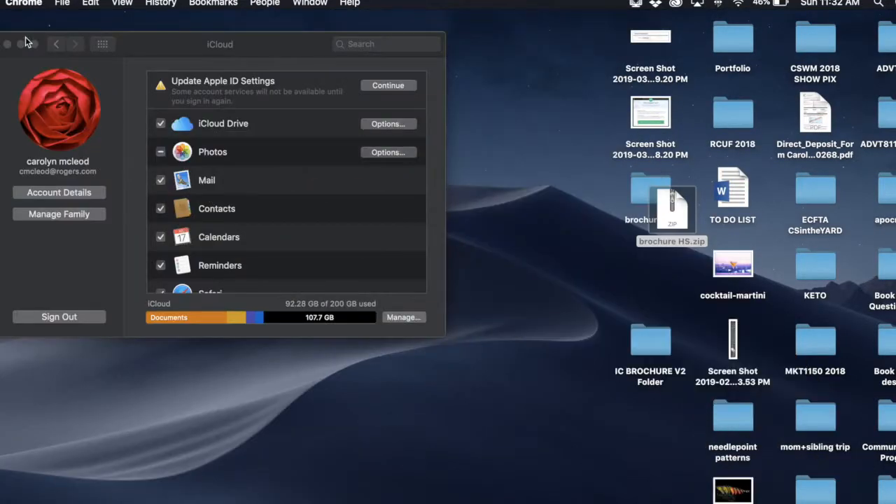
{"action": "left_click", "coordinate": [21, 44]}
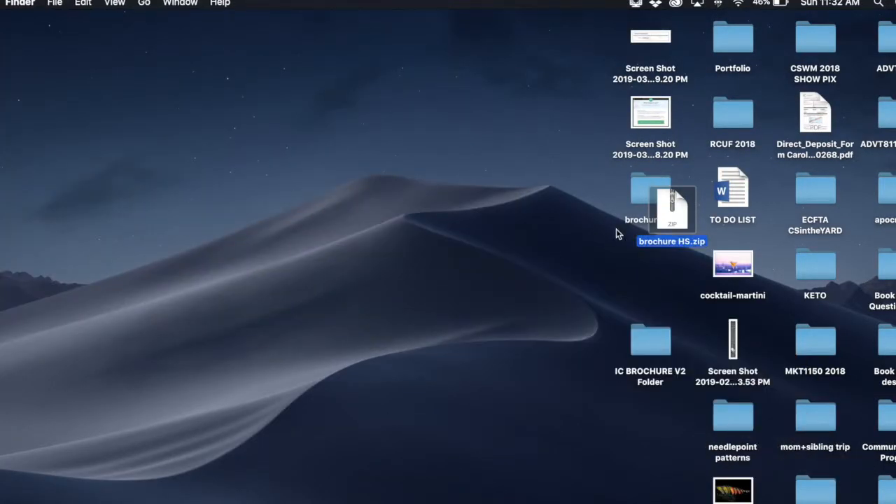
- Open IC BROCHURE V2.pdf from the packaged "IC BROCHURE V2 Folder" on the desktop in Acrobat
{"action": "left_click", "coordinate": [644, 348]}
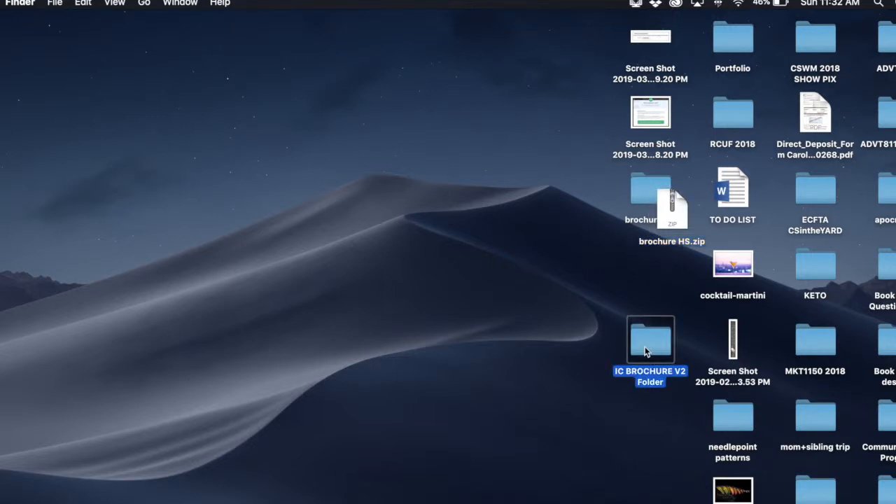
{"action": "double_click", "coordinate": [645, 350]}
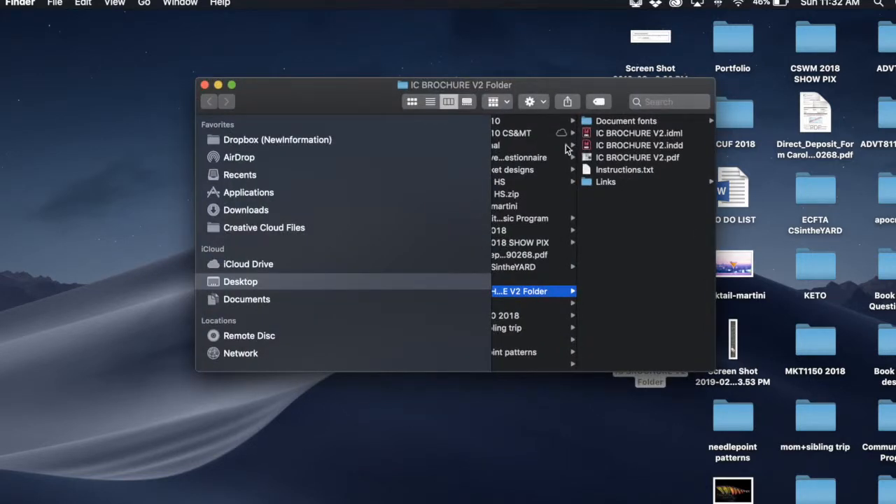
{"action": "left_click", "coordinate": [657, 158]}
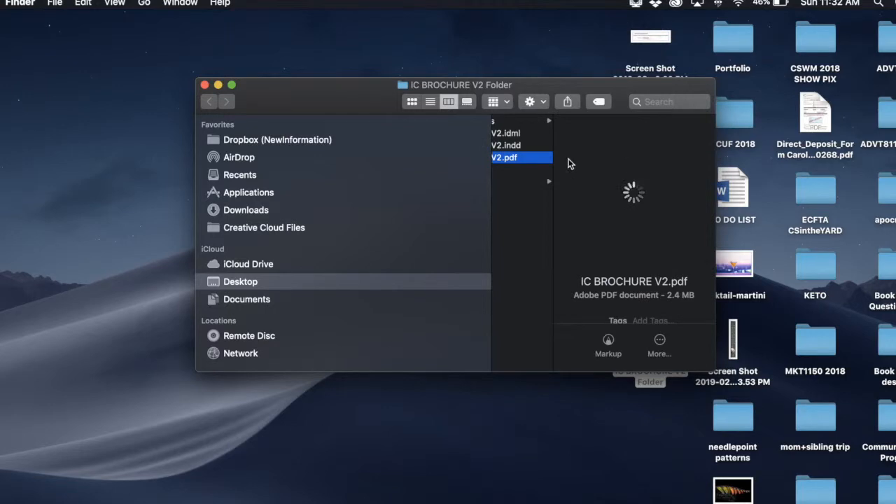
{"action": "double_click", "coordinate": [526, 163]}
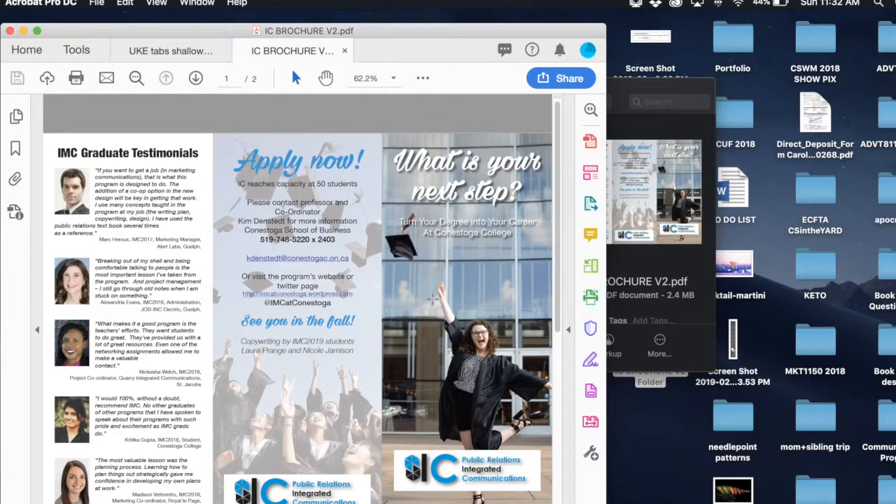
- Review the second page of the brochure PDF, and close all open PDF tabs
{"action": "scroll", "coordinate": [433, 300], "scroll_direction": "down", "scroll_amount": 3}
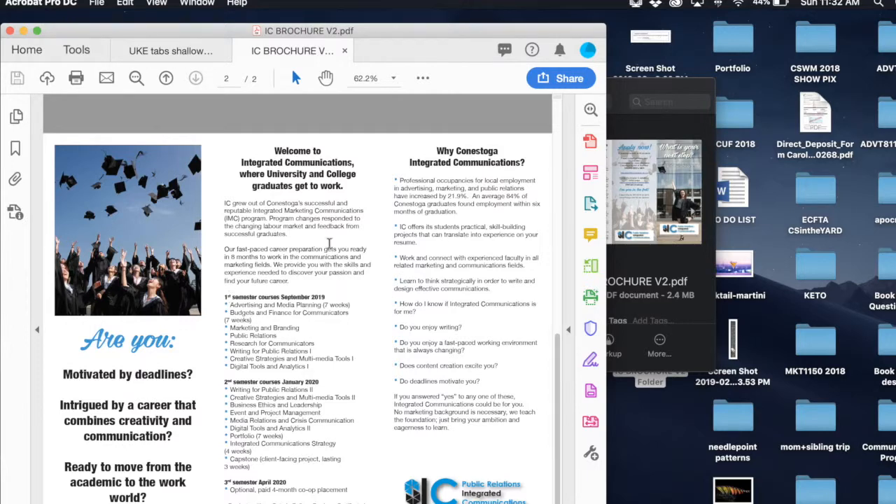
{"action": "left_click", "coordinate": [10, 31]}
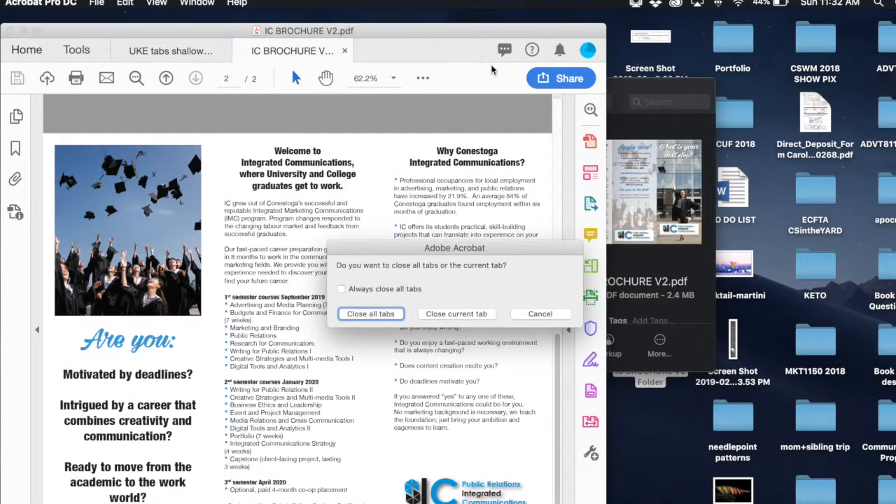
{"action": "left_click", "coordinate": [371, 314]}
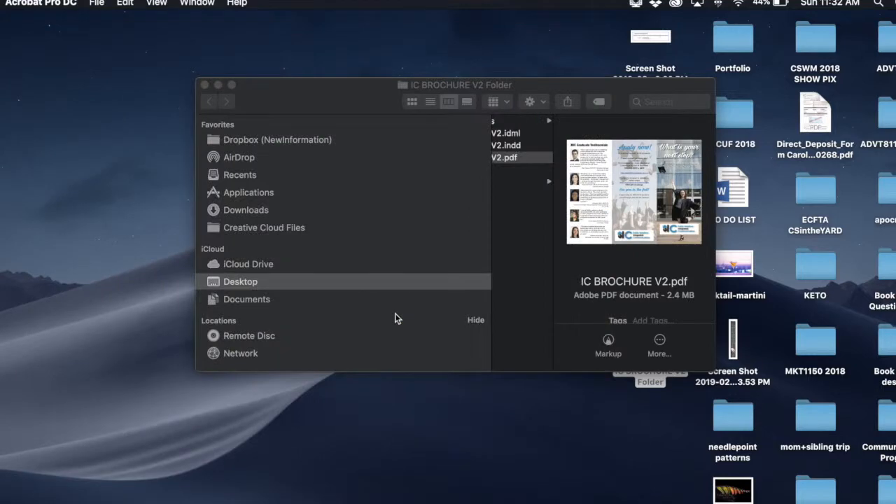